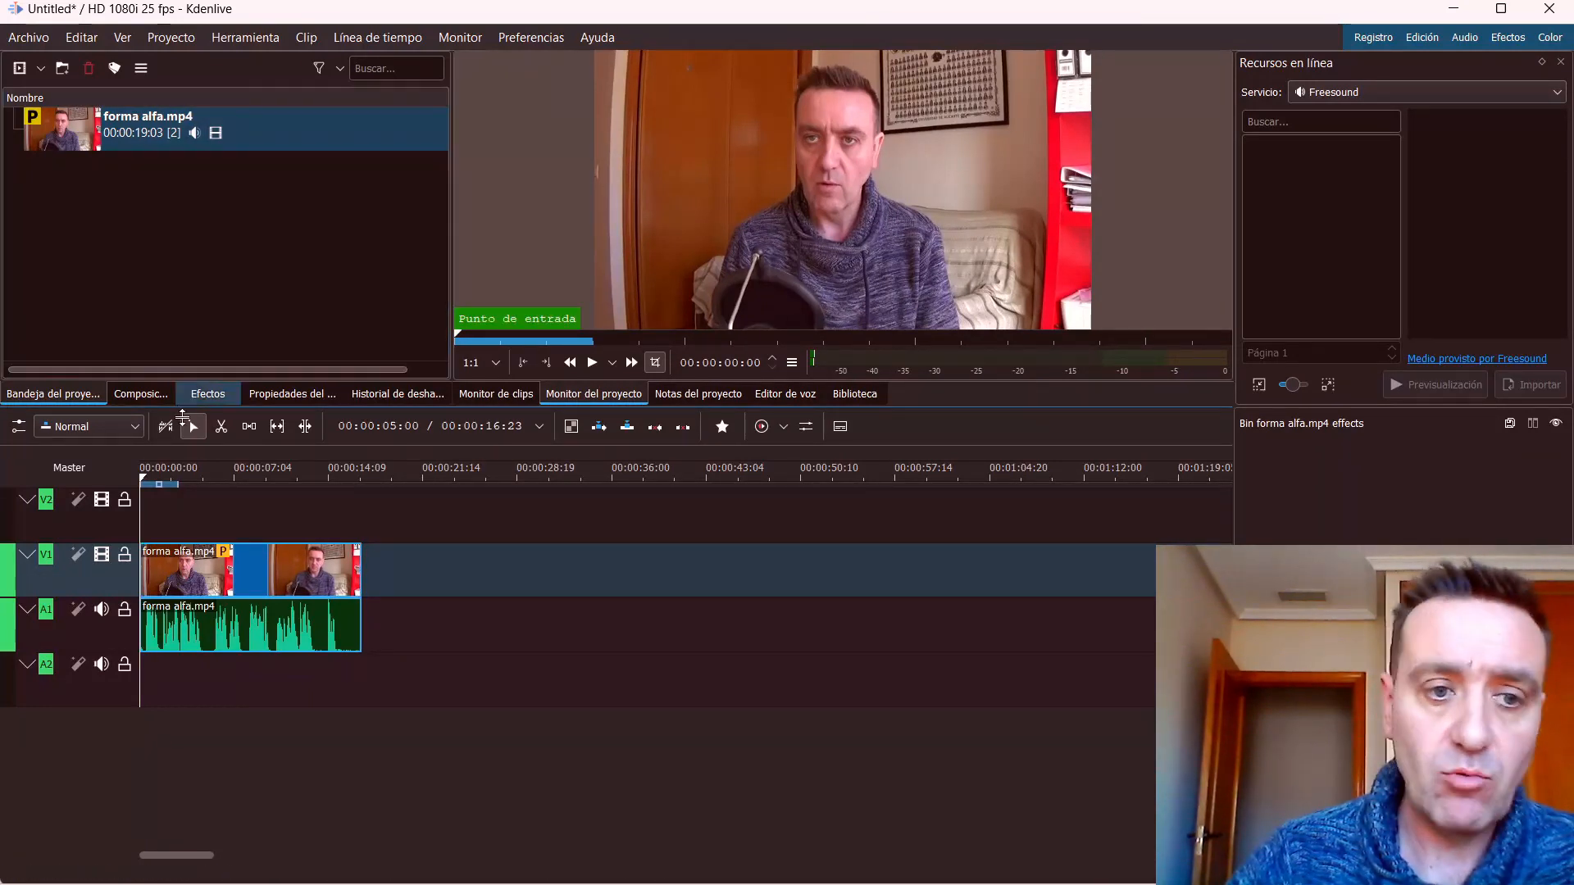
Create a new animation clip in the project, saved as animation-0039.json with a duration of 00:00:05:00.
click(41, 67)
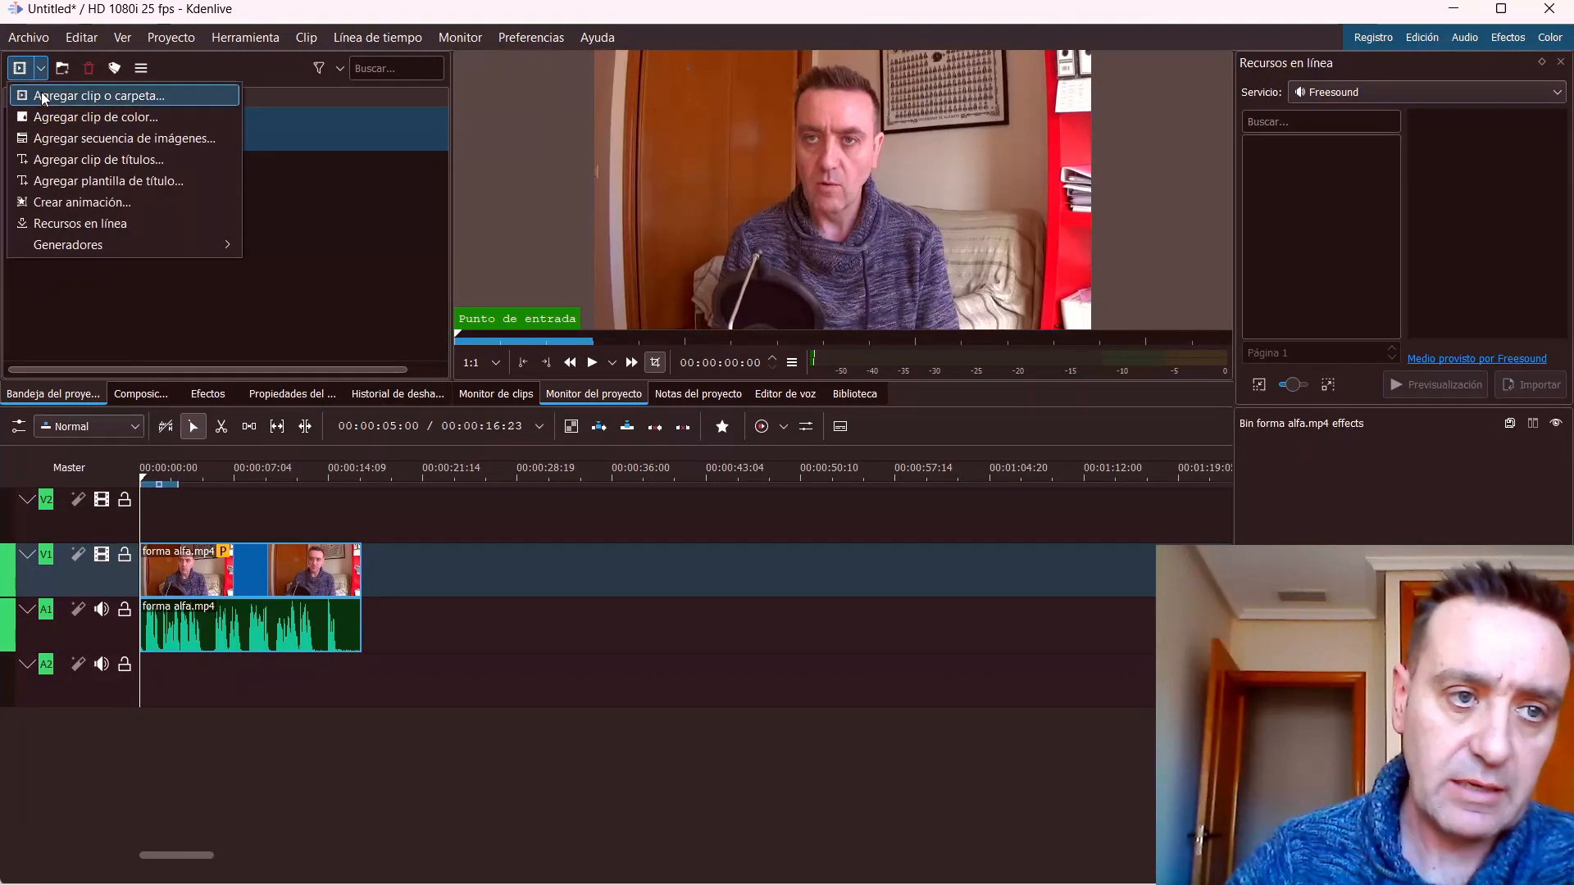
click(55, 204)
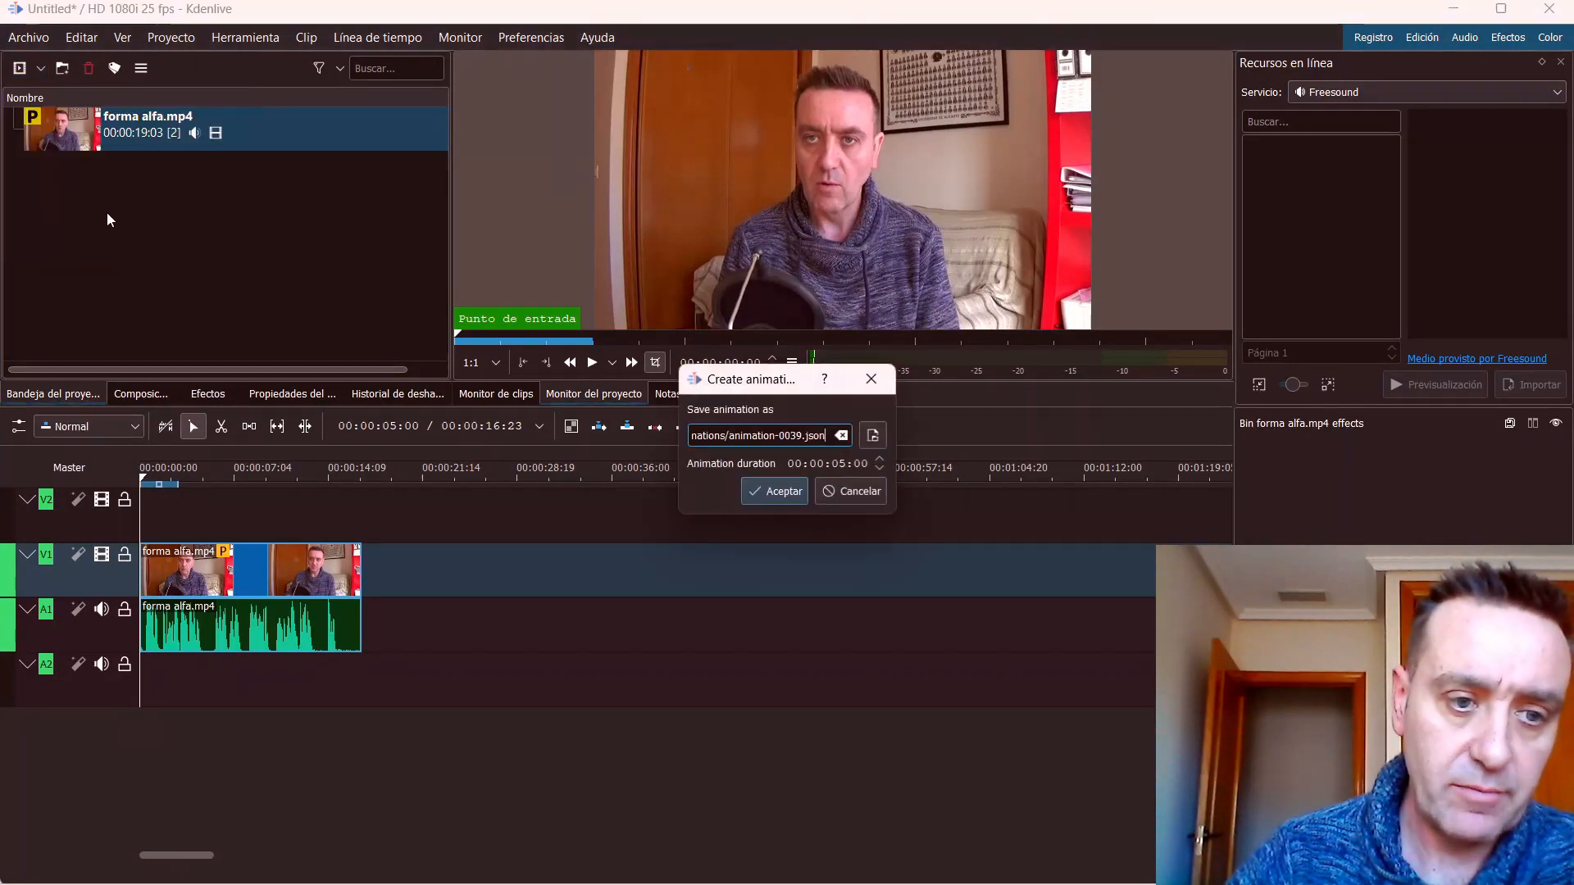
click(781, 495)
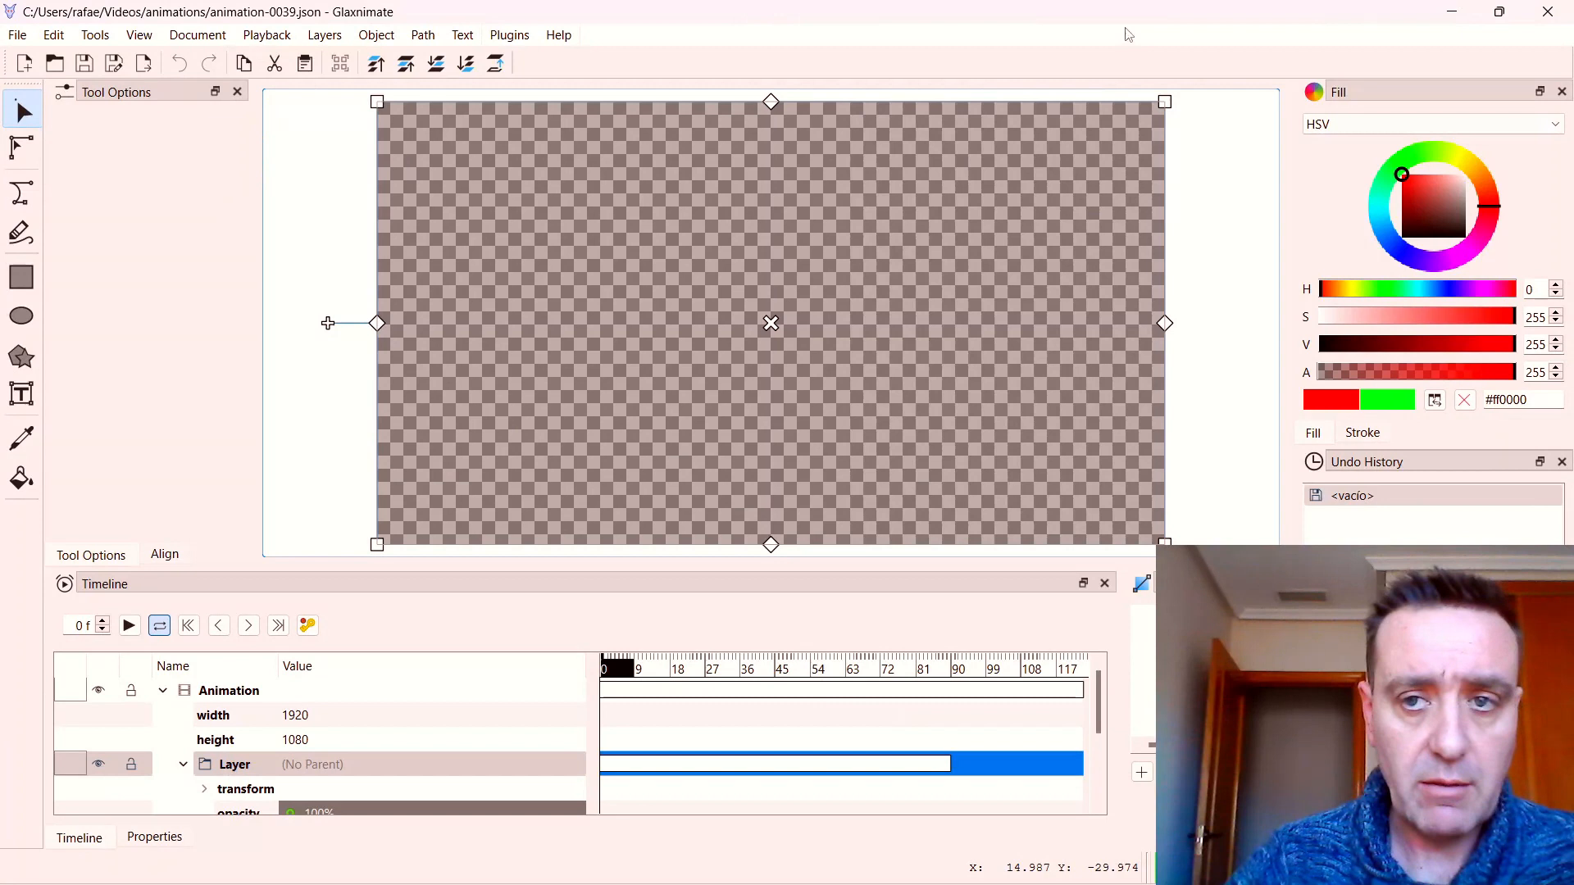
Switch to Kdenlive to check the timecode at the end of the forma alfa.mp4 clip, and return to Glaxnimate.
click(1454, 13)
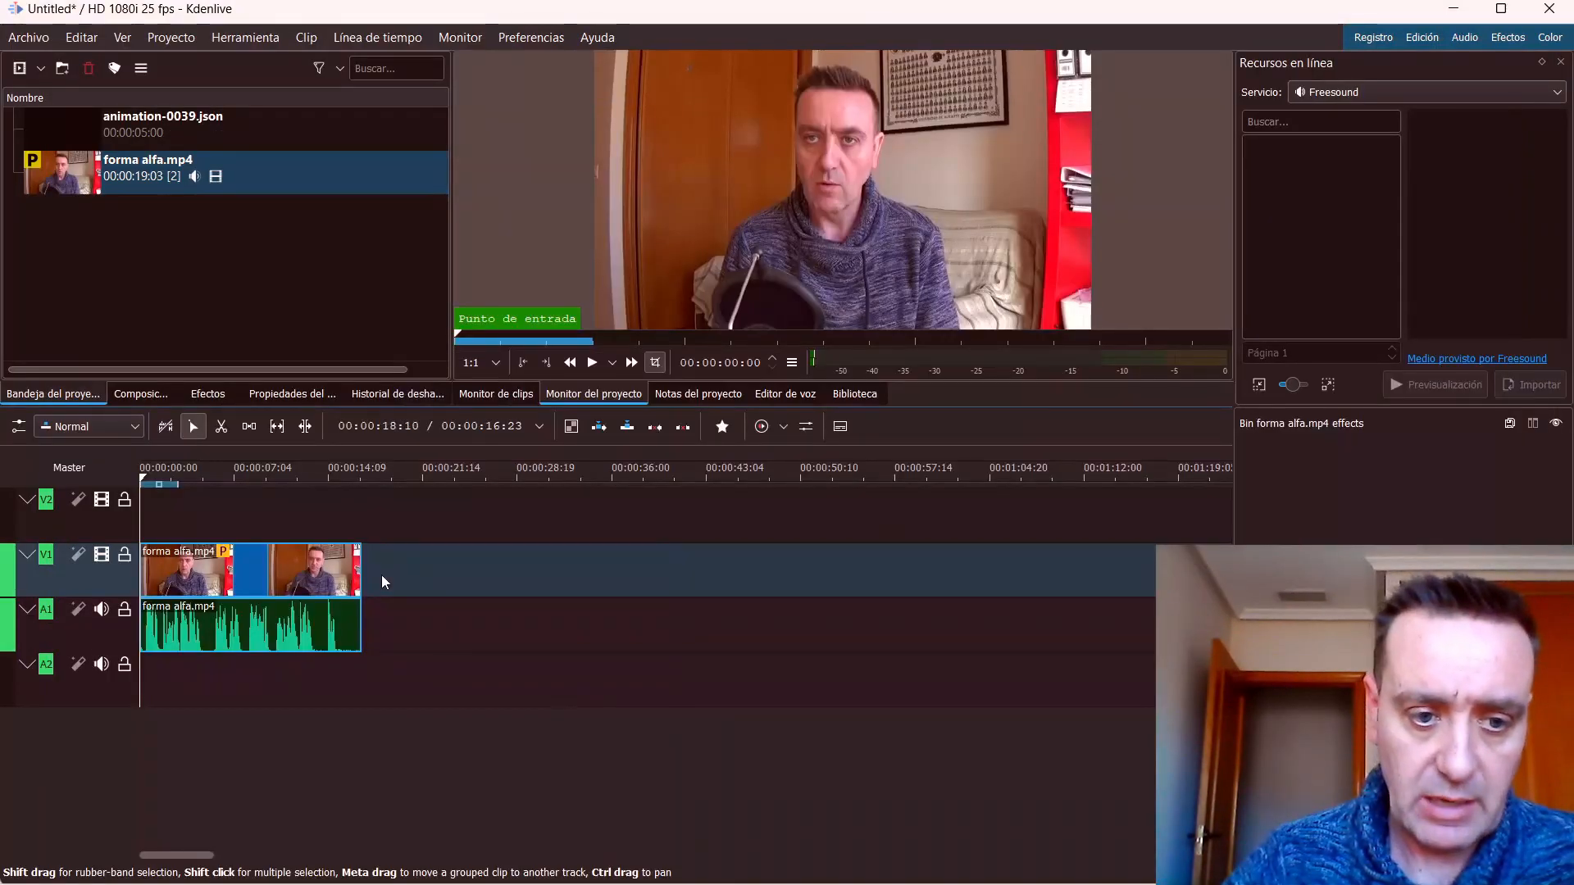
drag(350, 473, 362, 478)
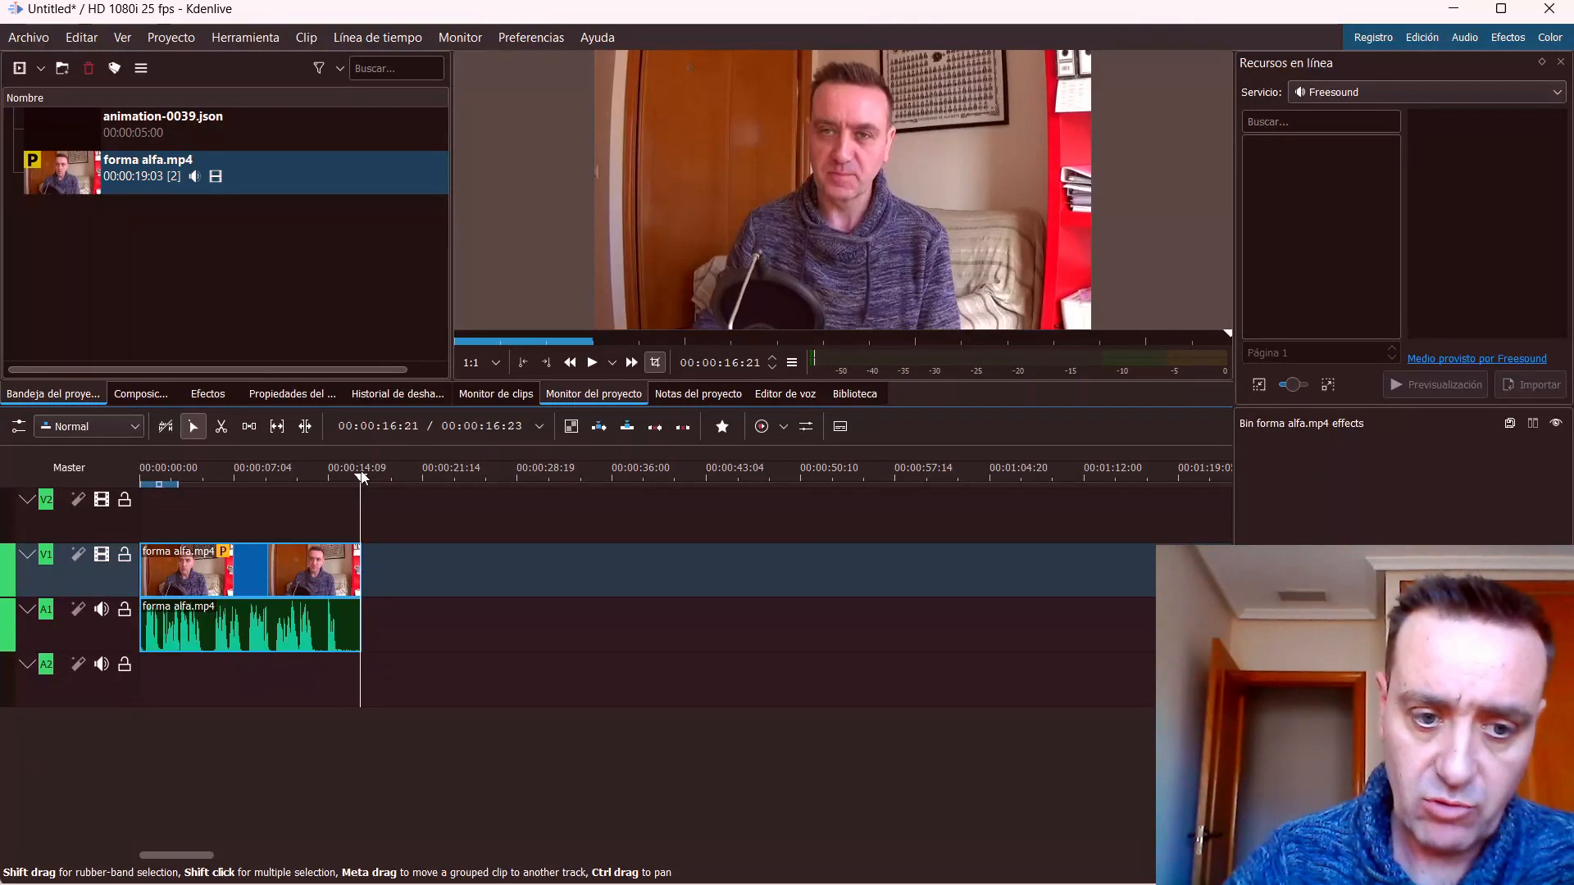
click(1453, 13)
click(1452, 13)
mouse_move(1035, 882)
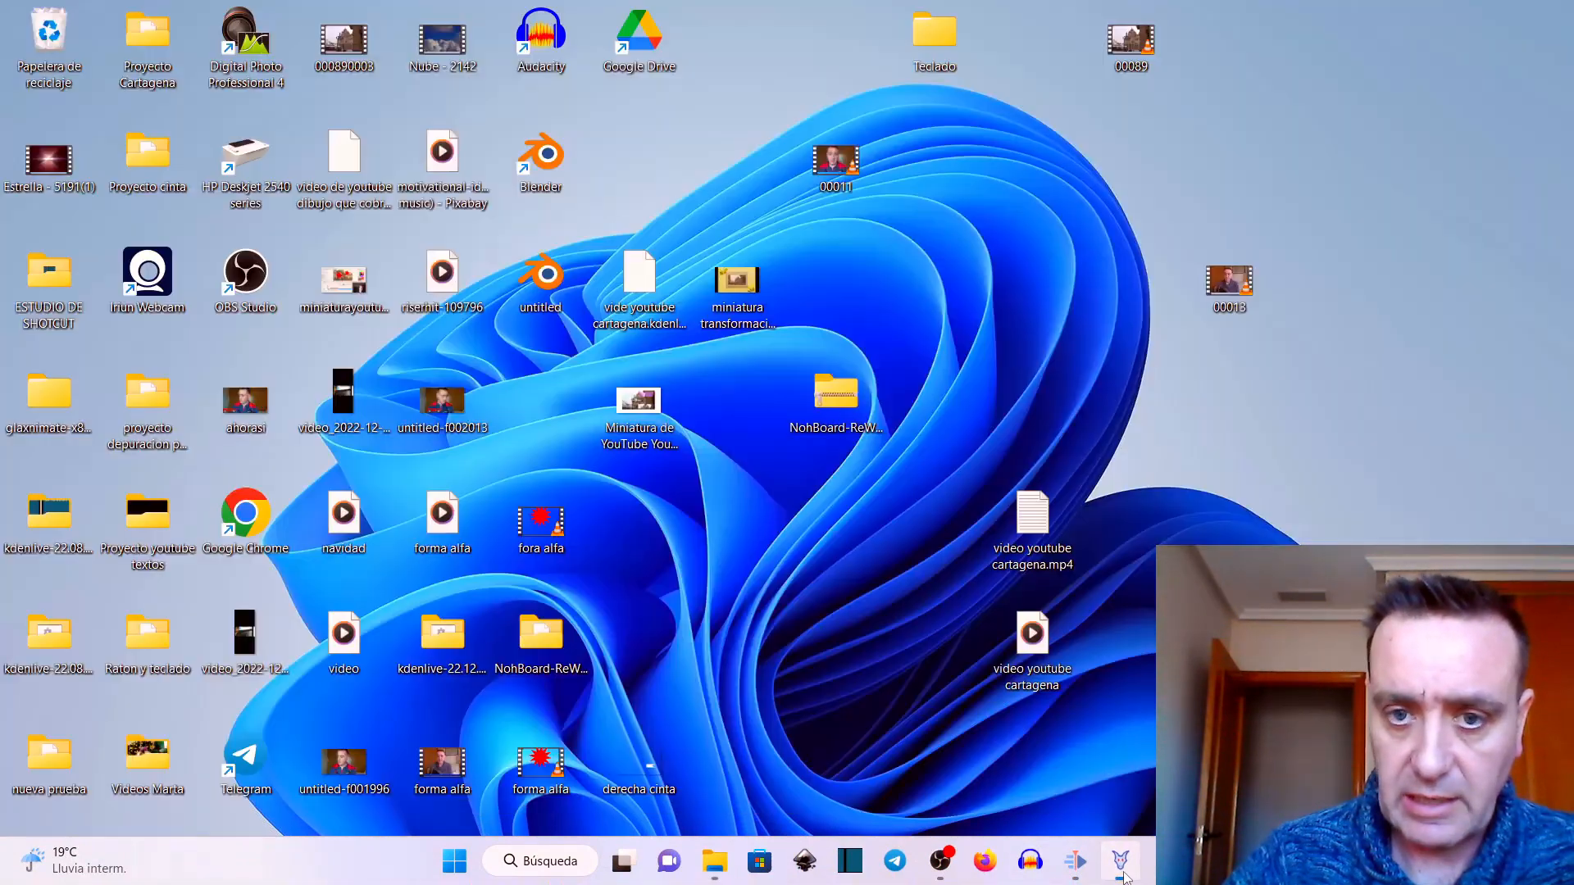
click(1121, 862)
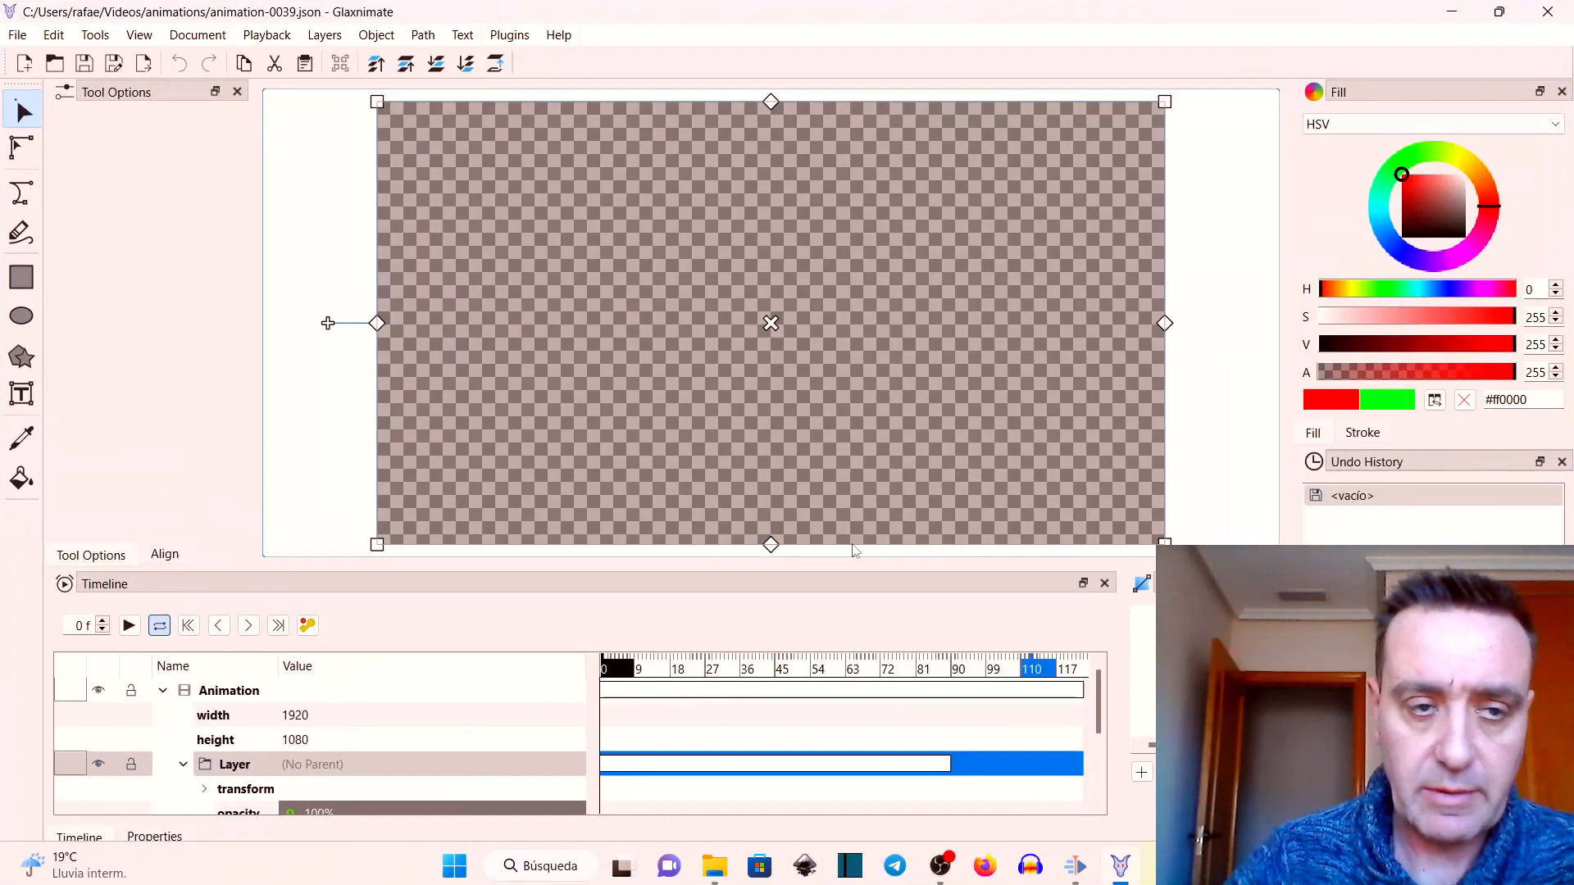
Set the animation's duration to 16.21 seconds at 25 FPS in the document timing, trimming extra frames.
click(196, 36)
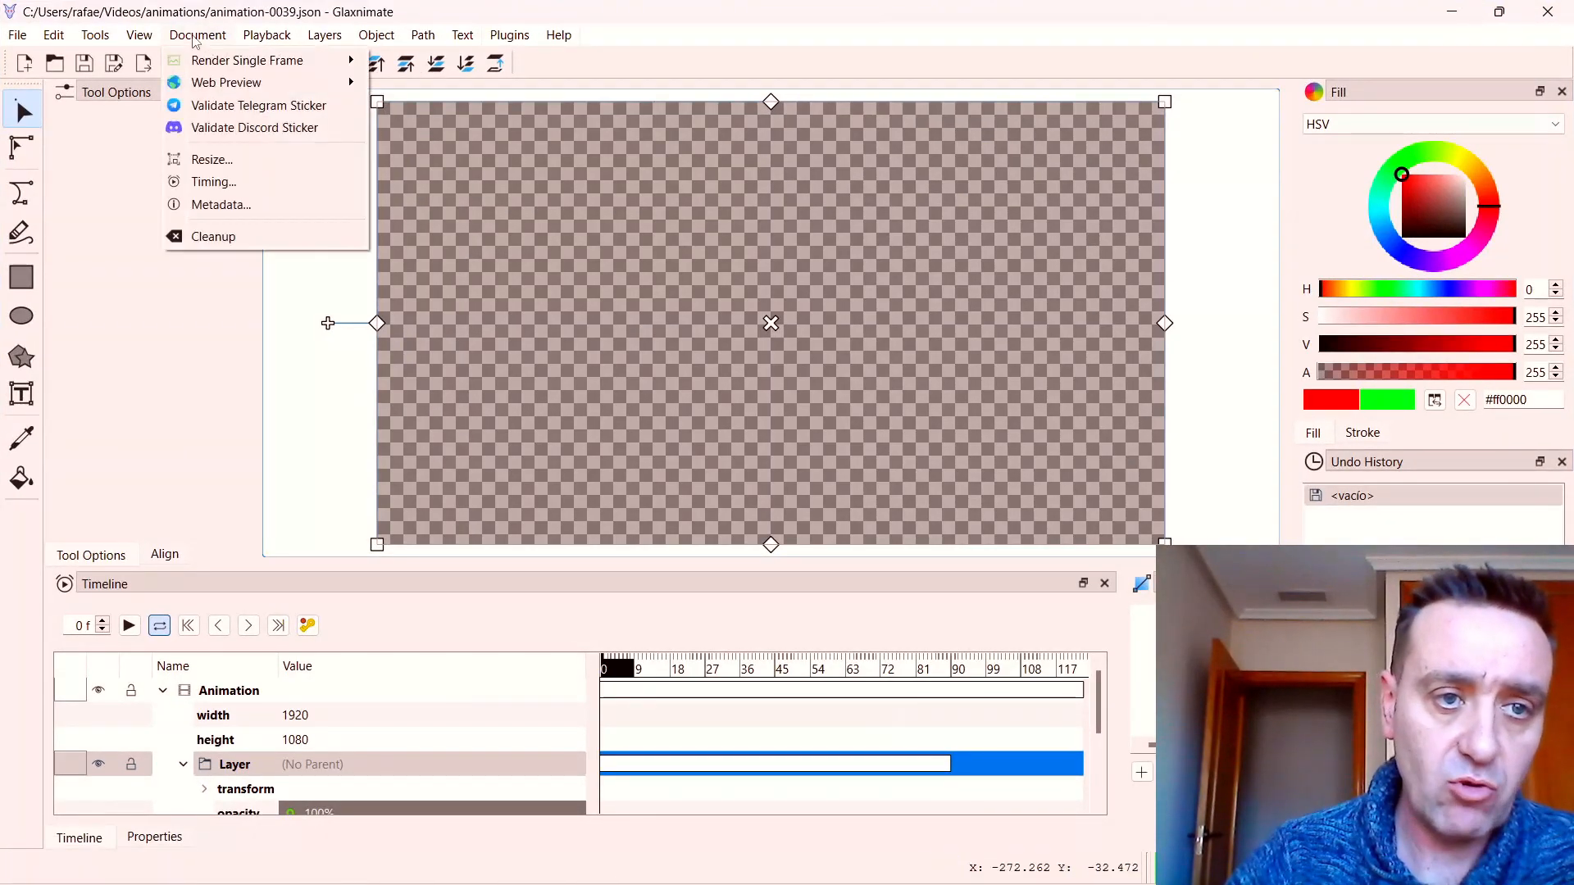
click(212, 184)
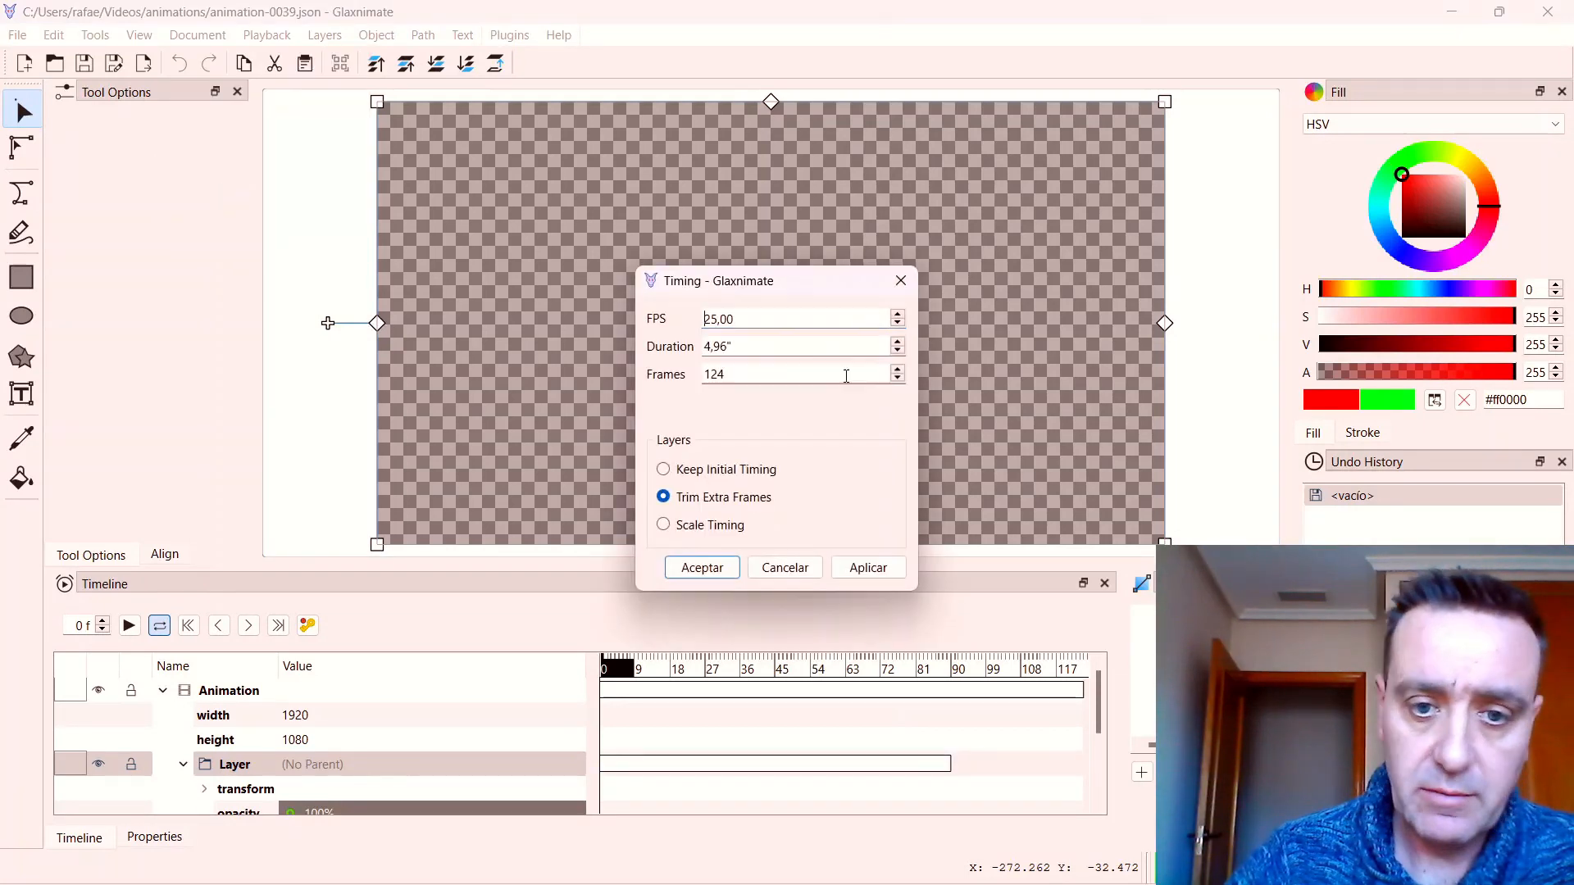
double_click(734, 347)
text(16)
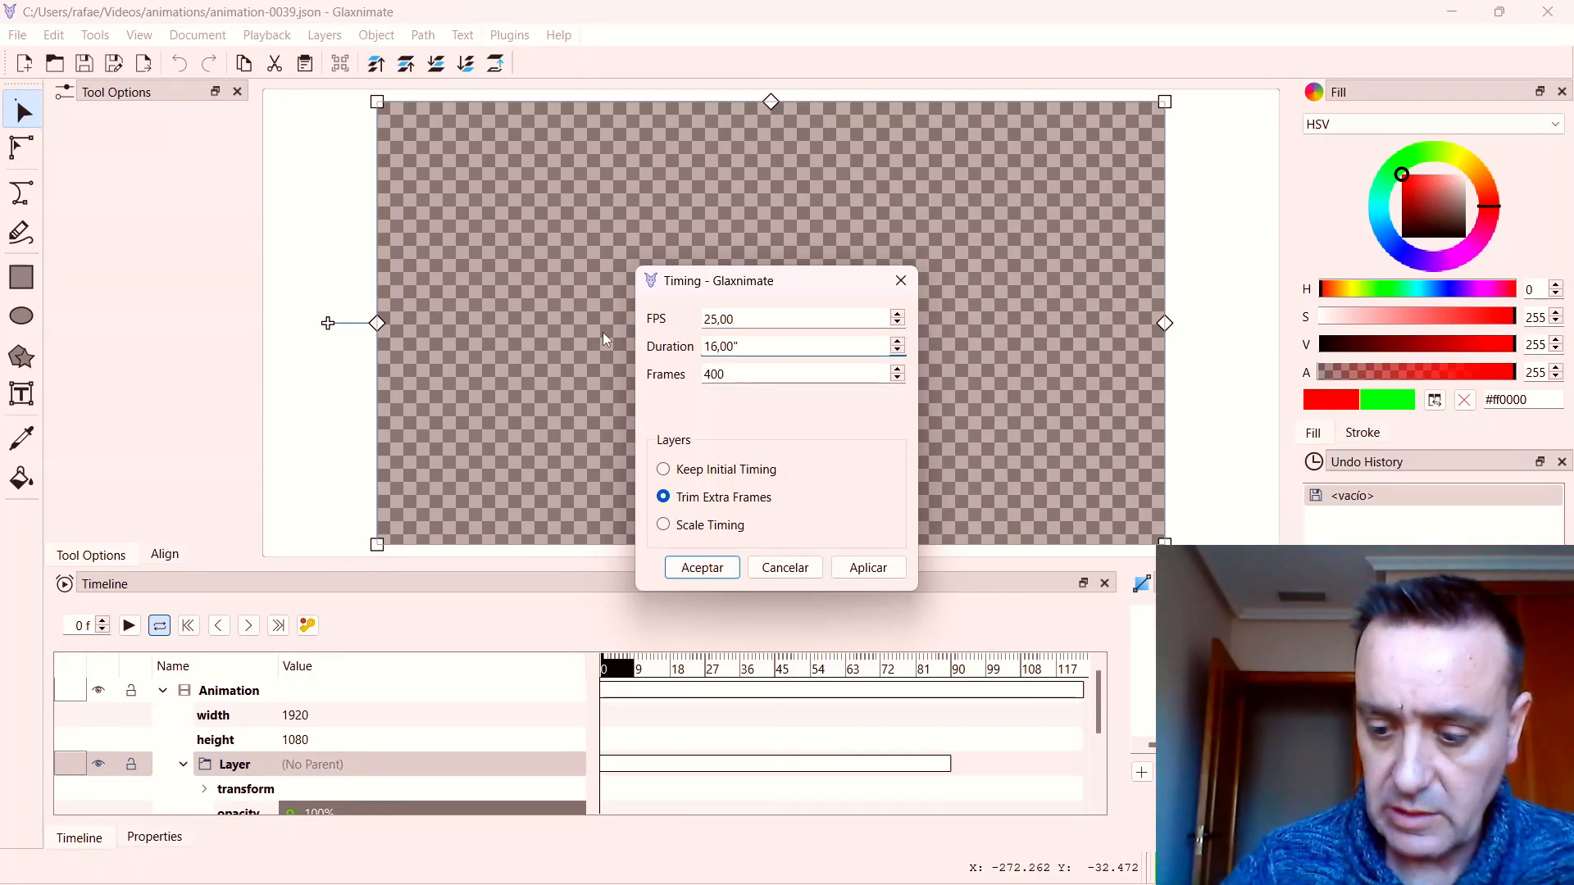
key(Left)
key(BackSpace)
text(2)
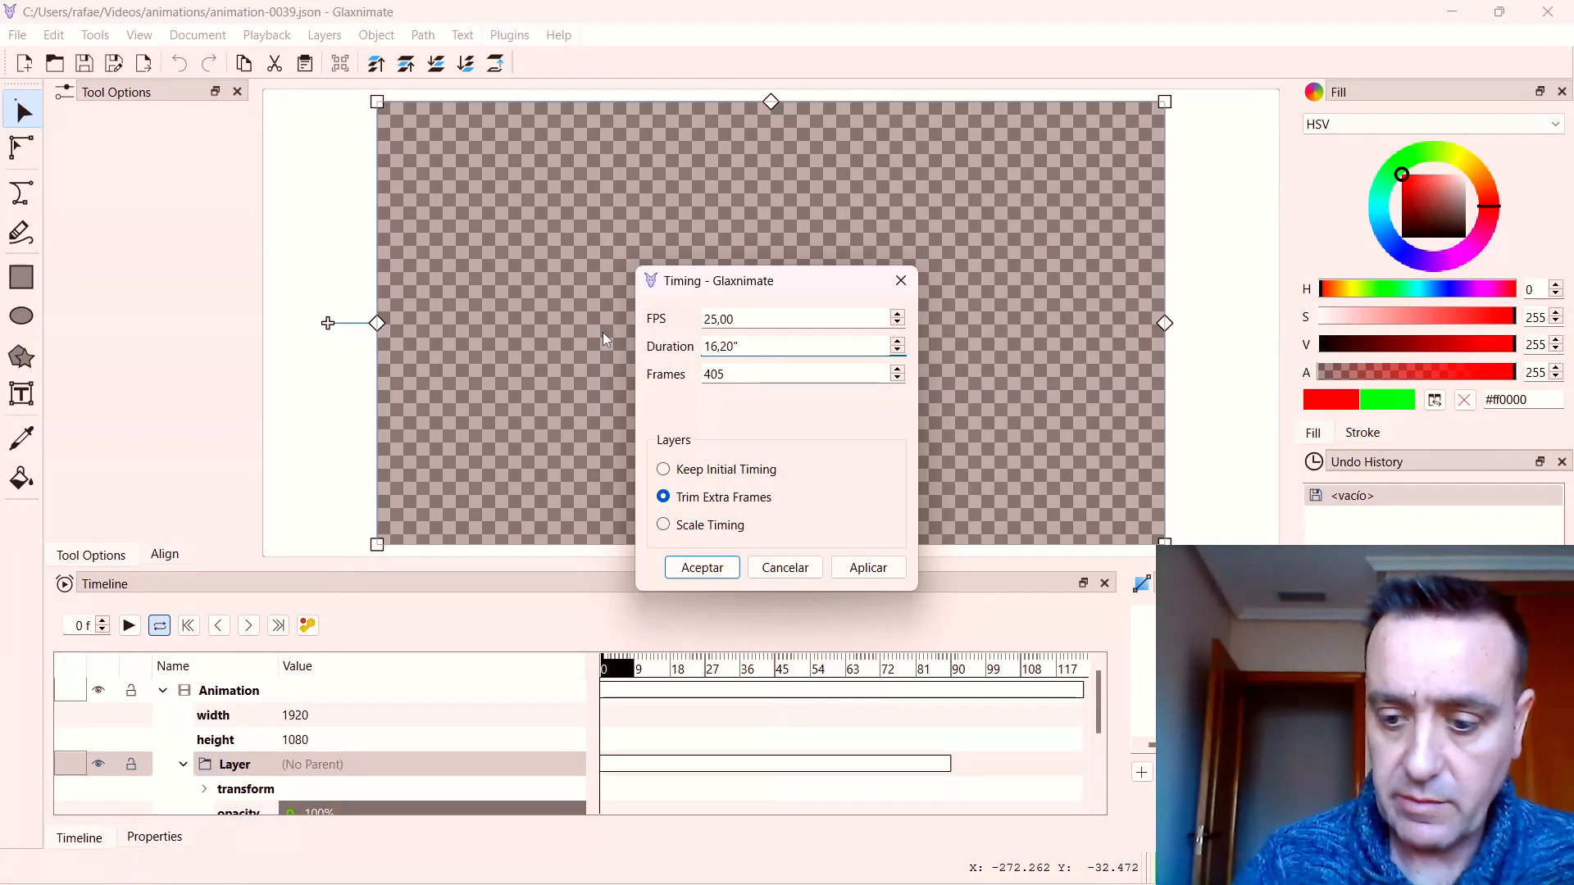
key(Delete)
text(1)
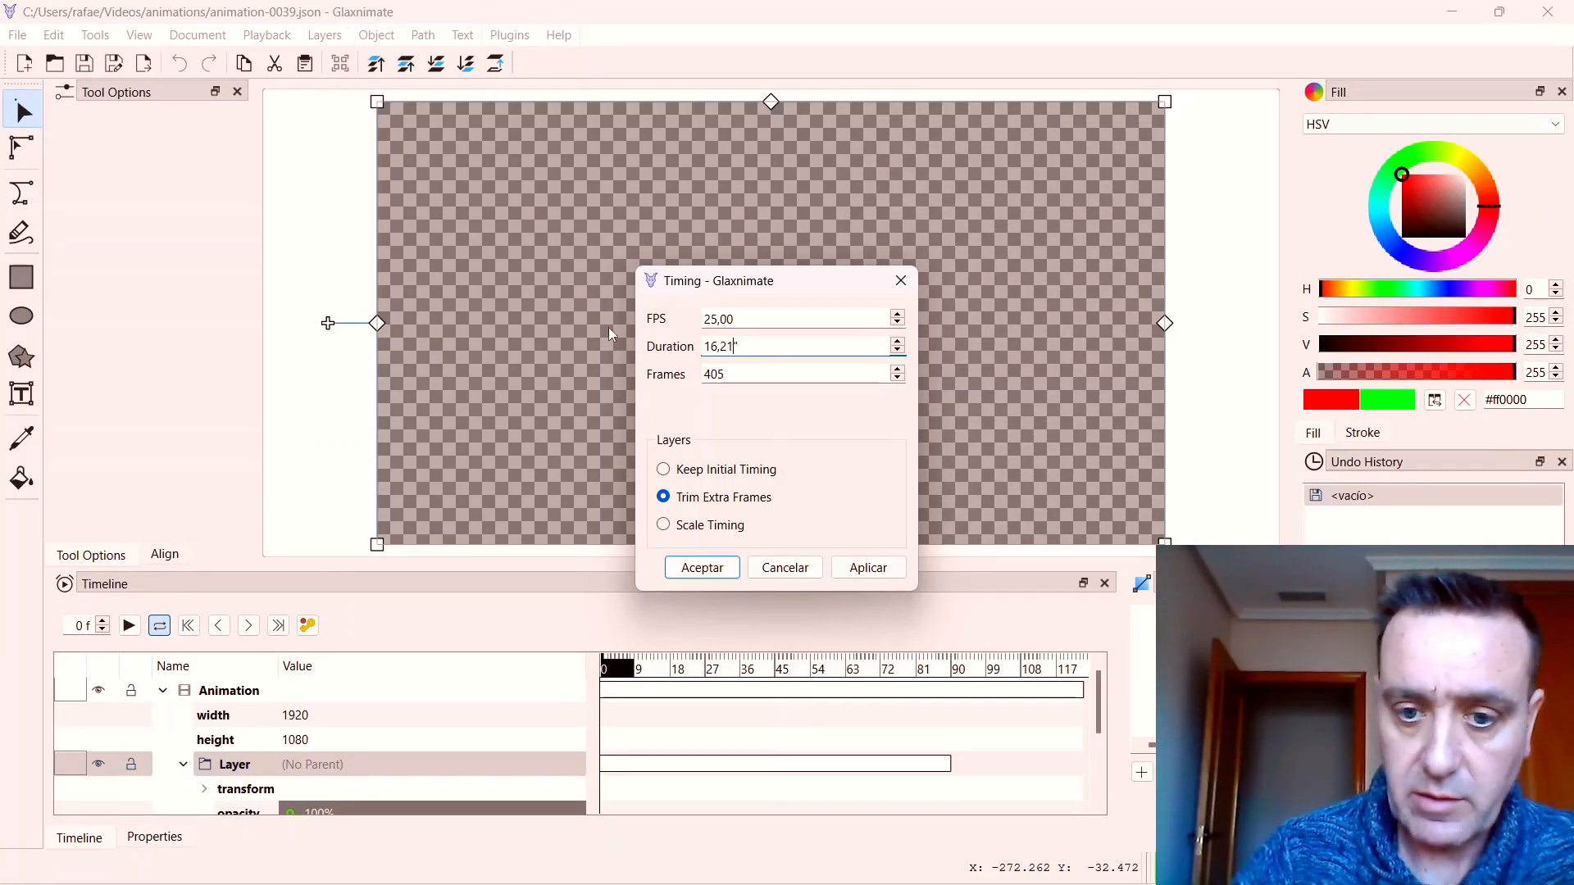
click(866, 567)
click(710, 573)
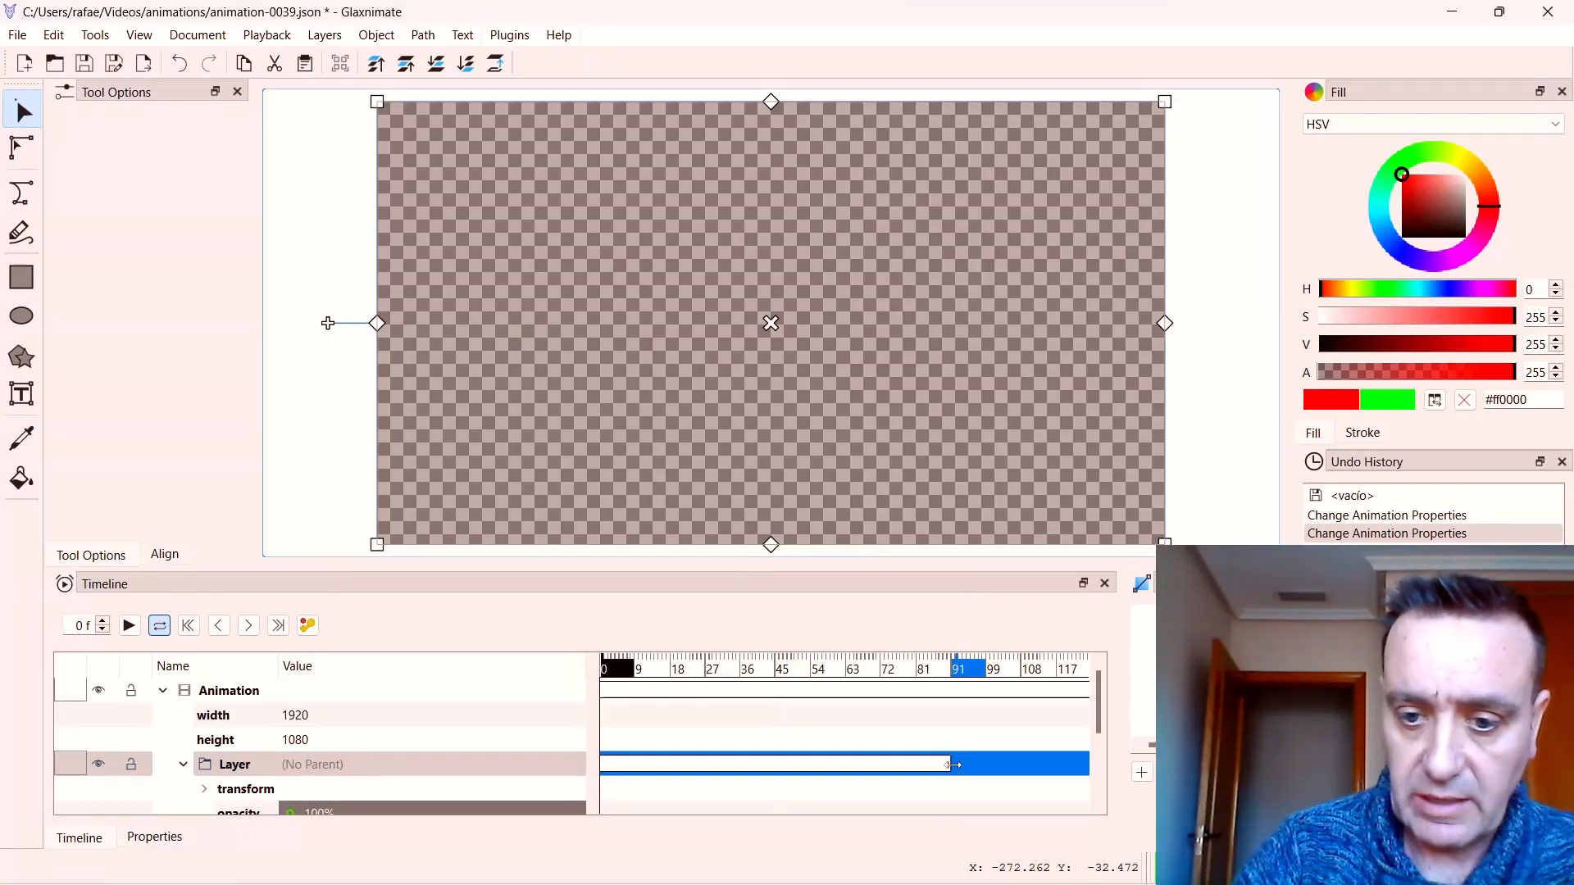
Extend the layer's time range to the end of the animation.
drag(950, 781, 1080, 768)
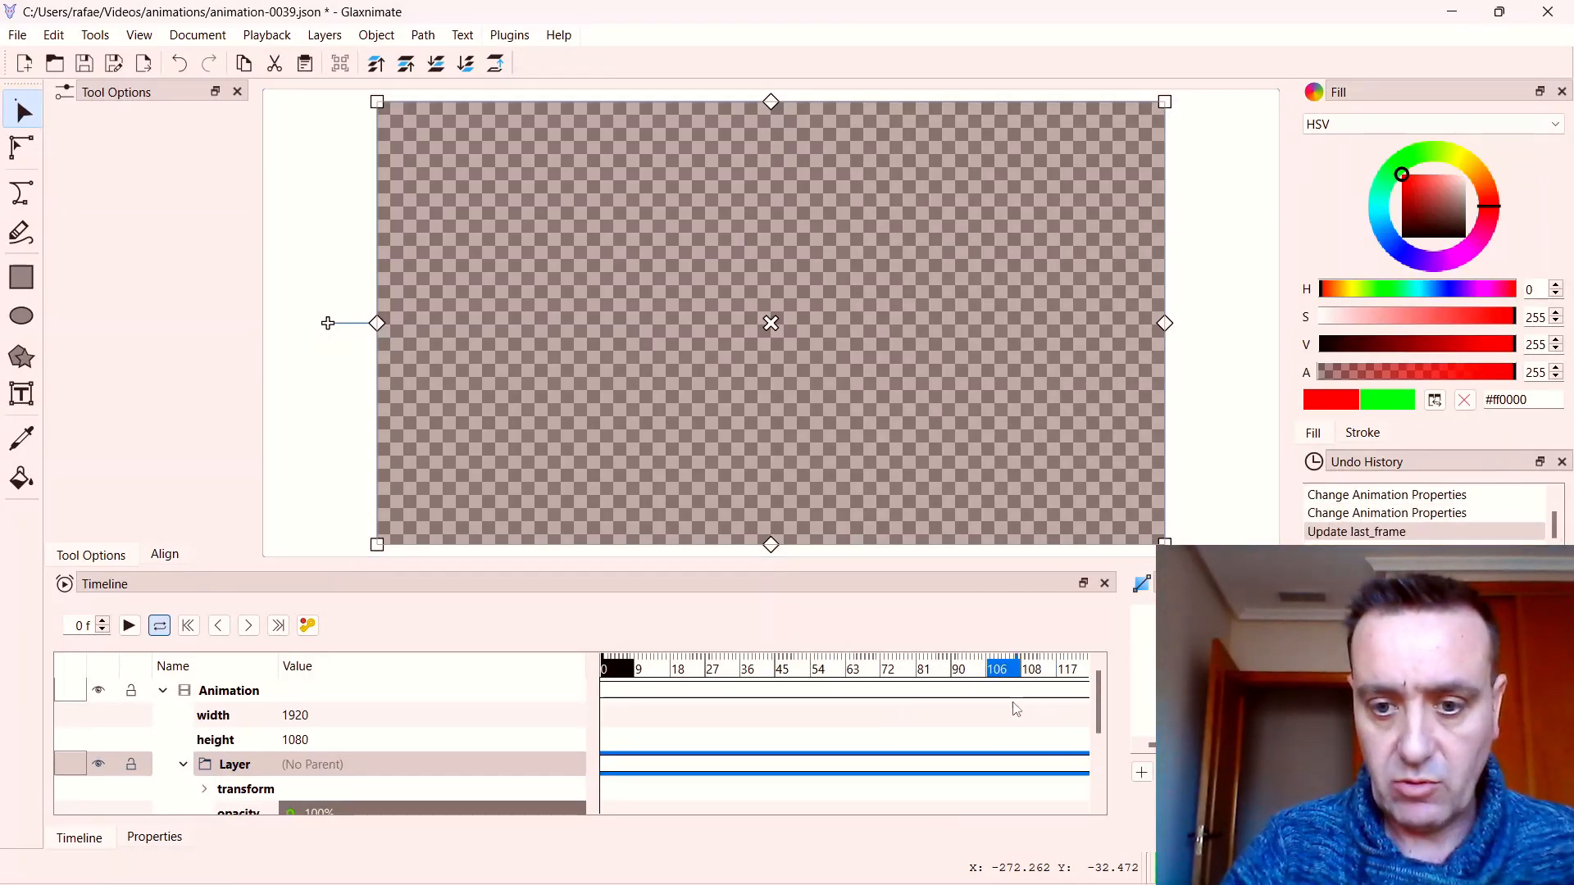
scroll(1013, 718, down, 3)
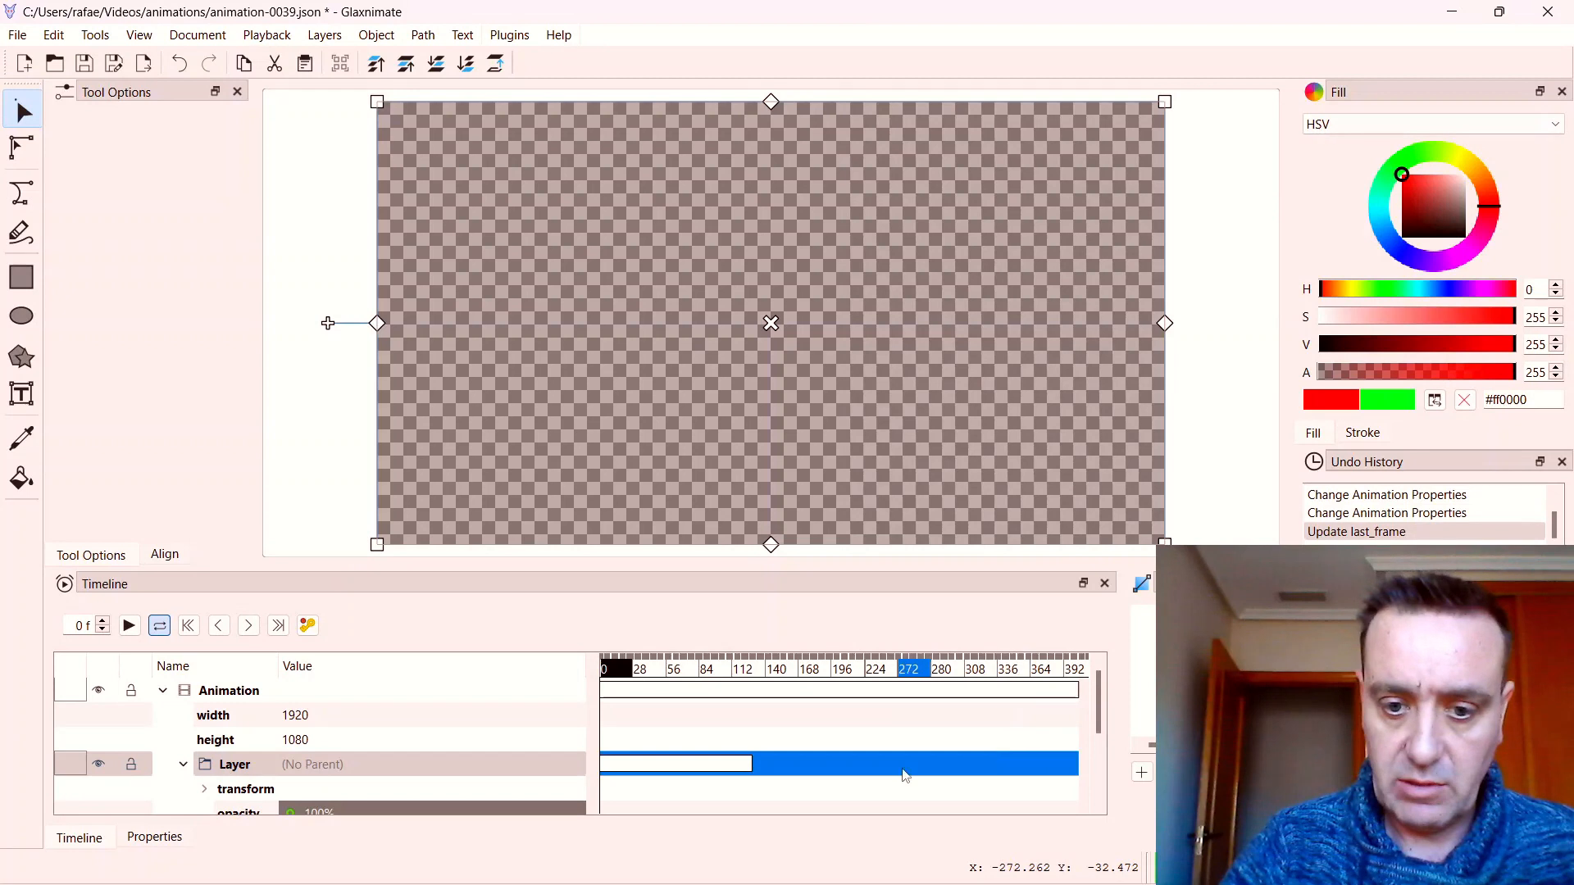
drag(752, 762, 1065, 773)
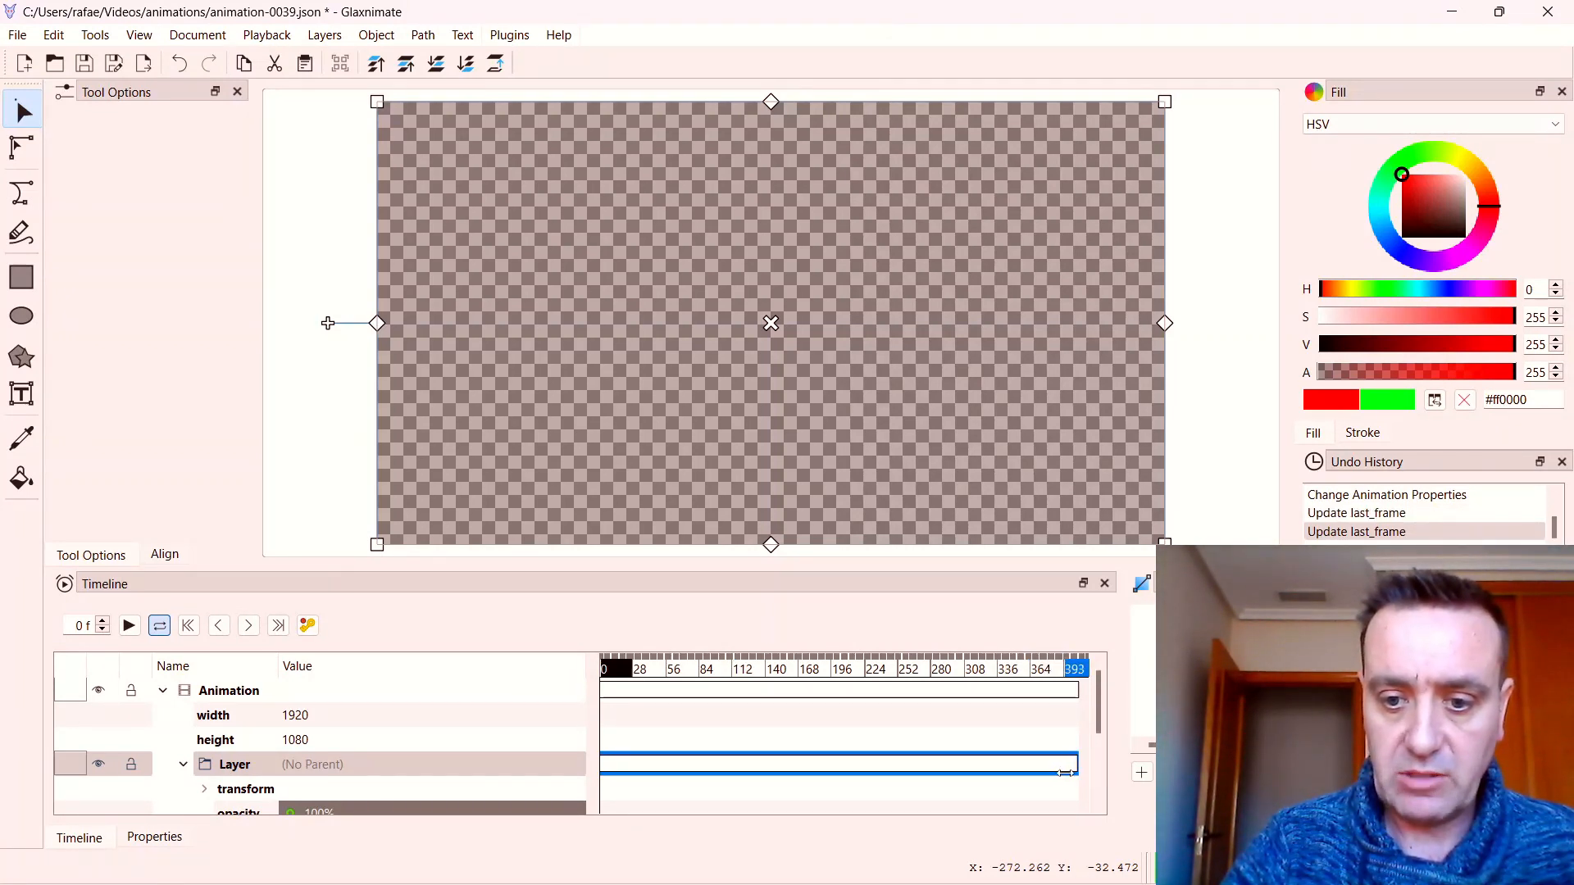
Close the animation while saving its changes, and switch back to Kdenlive.
click(18, 36)
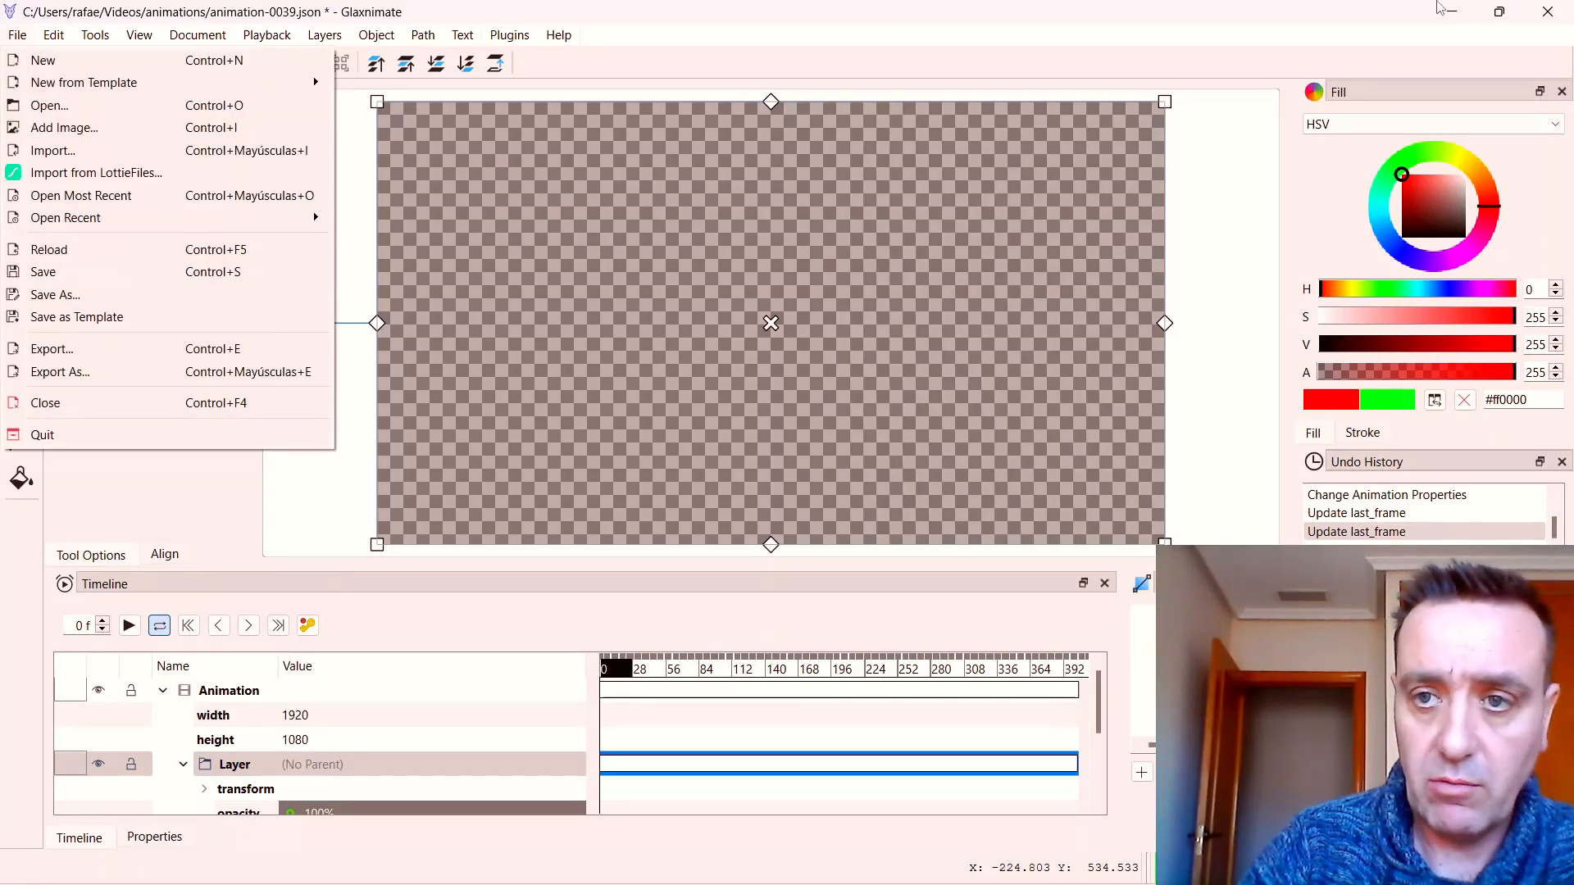
click(1440, 8)
click(1547, 11)
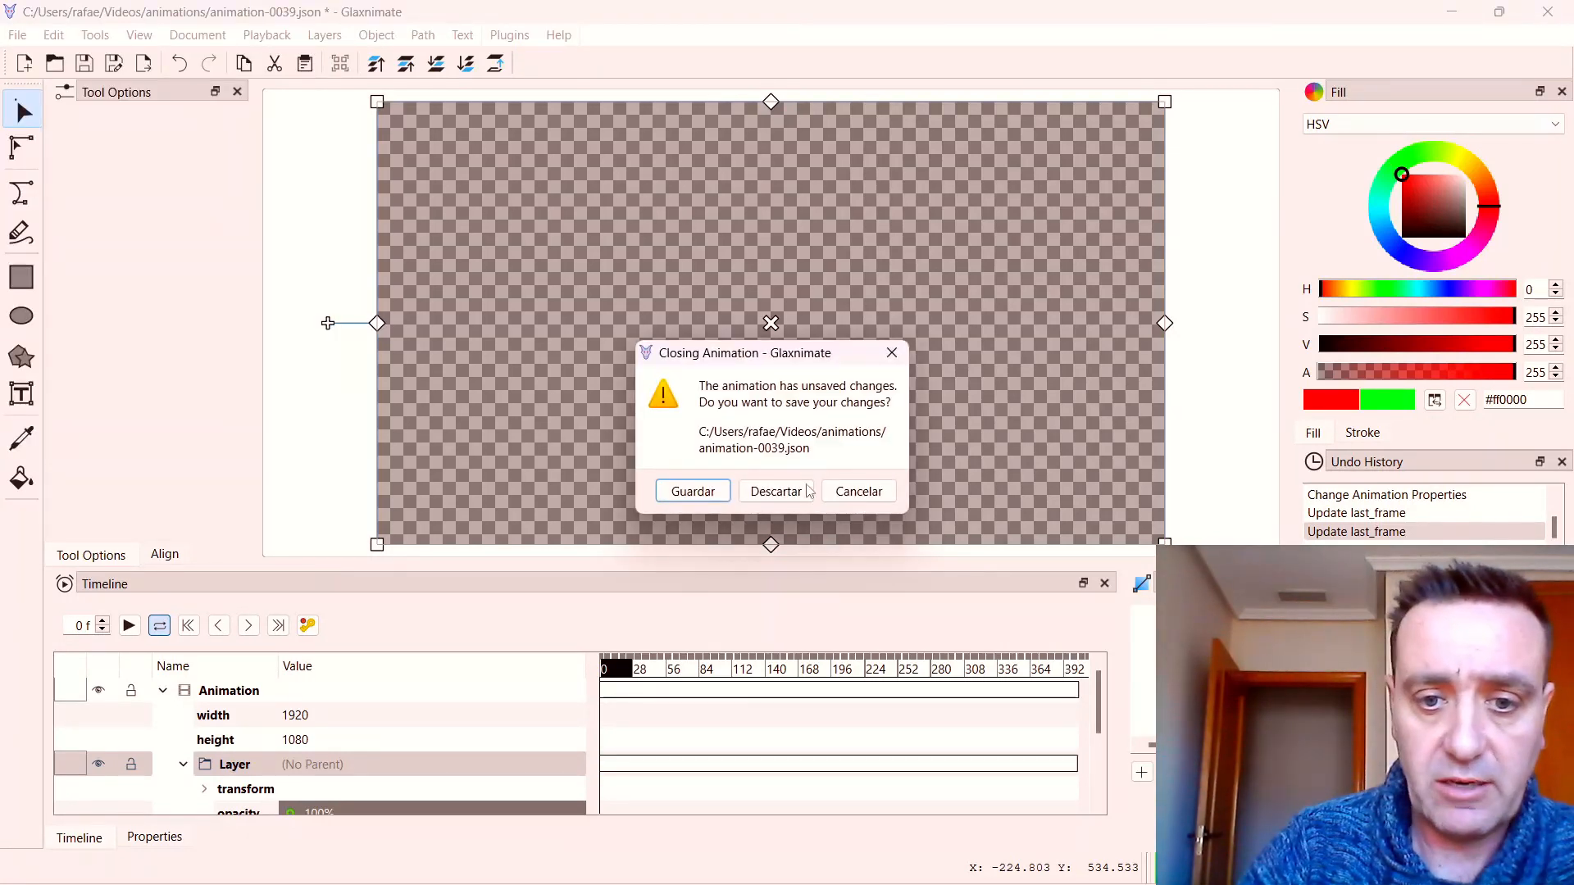
click(693, 491)
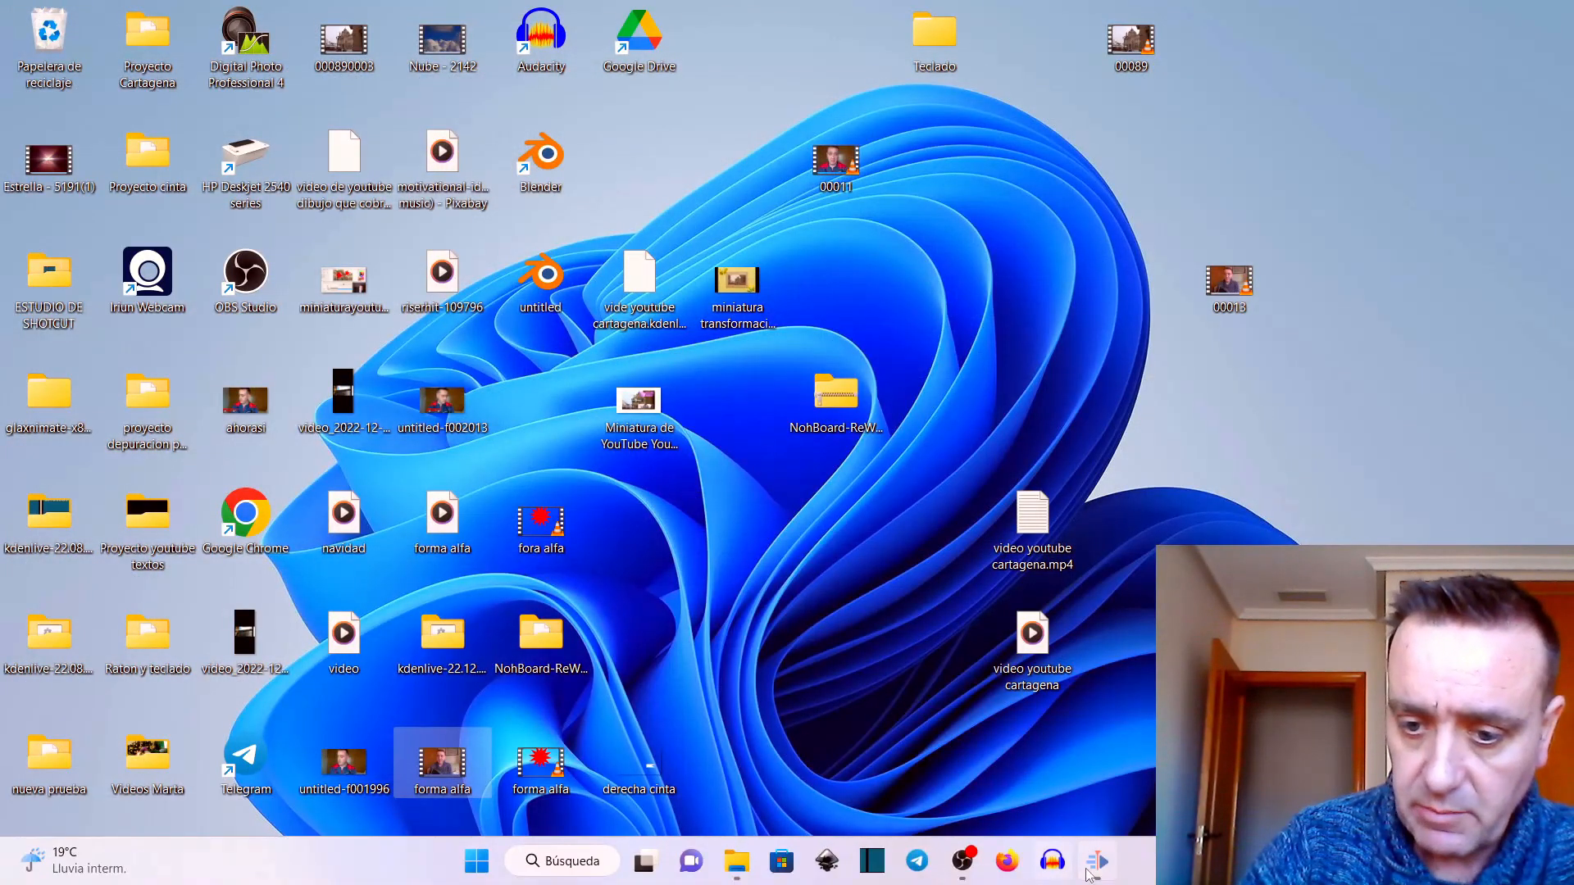
click(1099, 862)
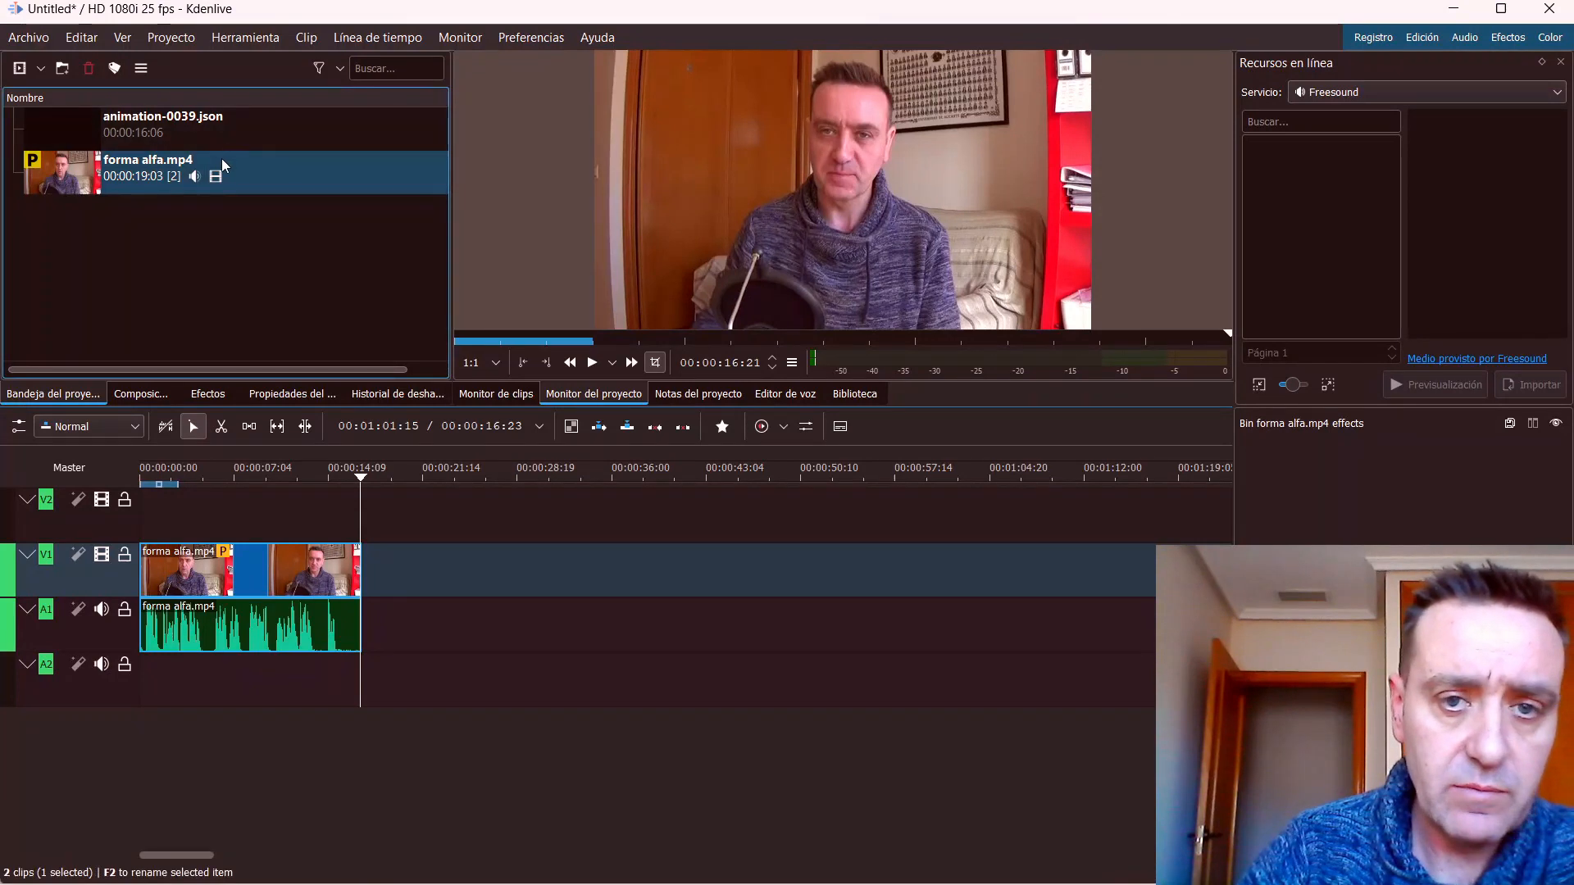
Place animation-0039.json at the start of track V2 and trim the forma alfa.mp4 clip to end with it.
drag(34, 121, 132, 520)
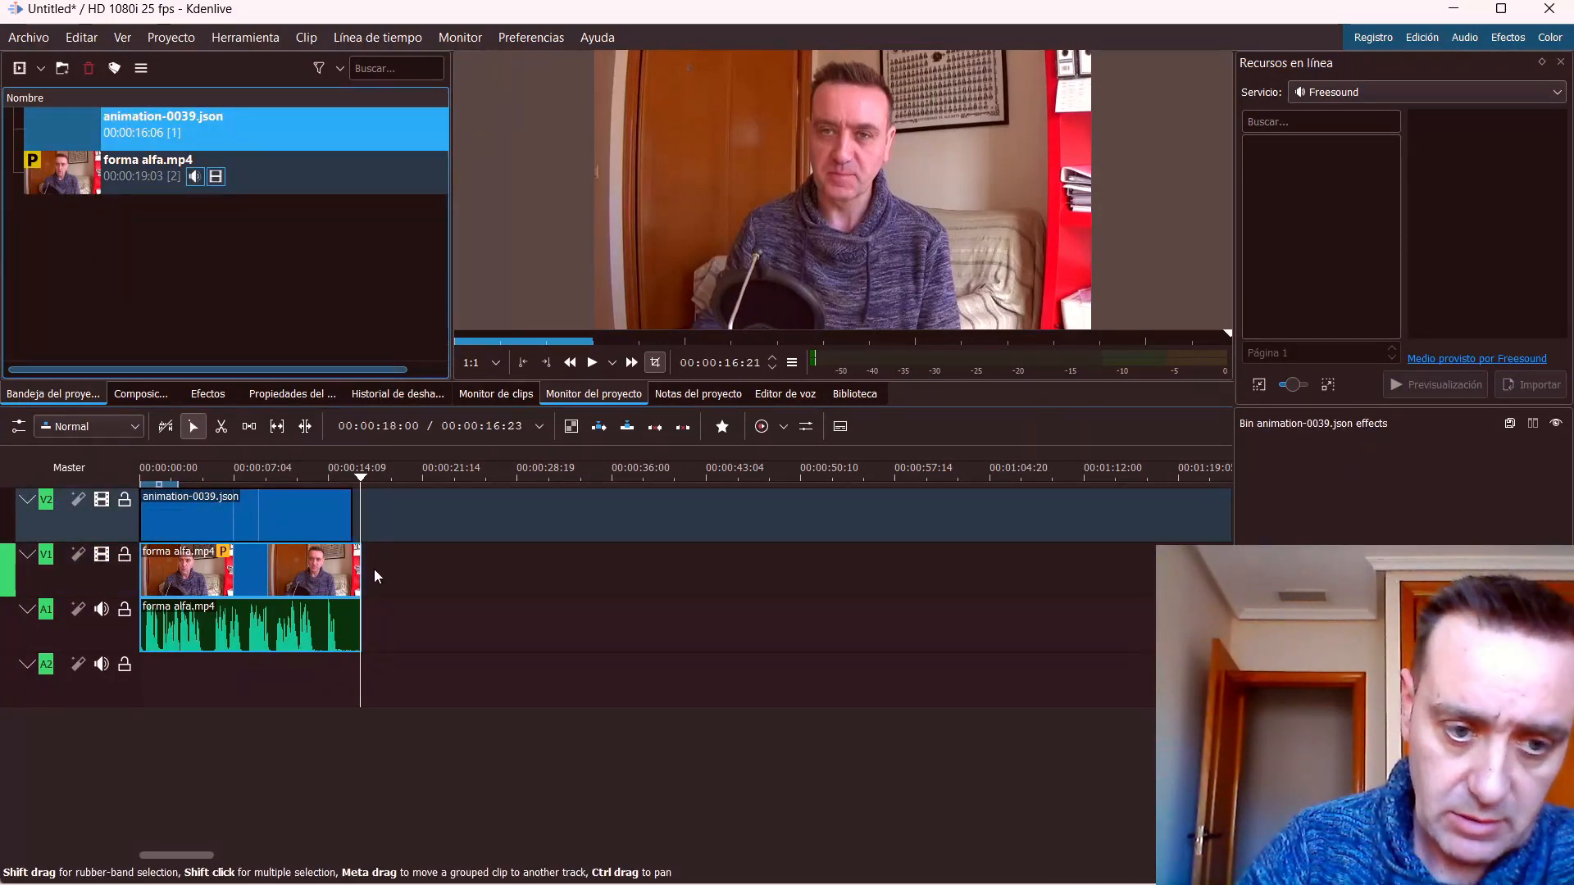
drag(360, 578, 346, 579)
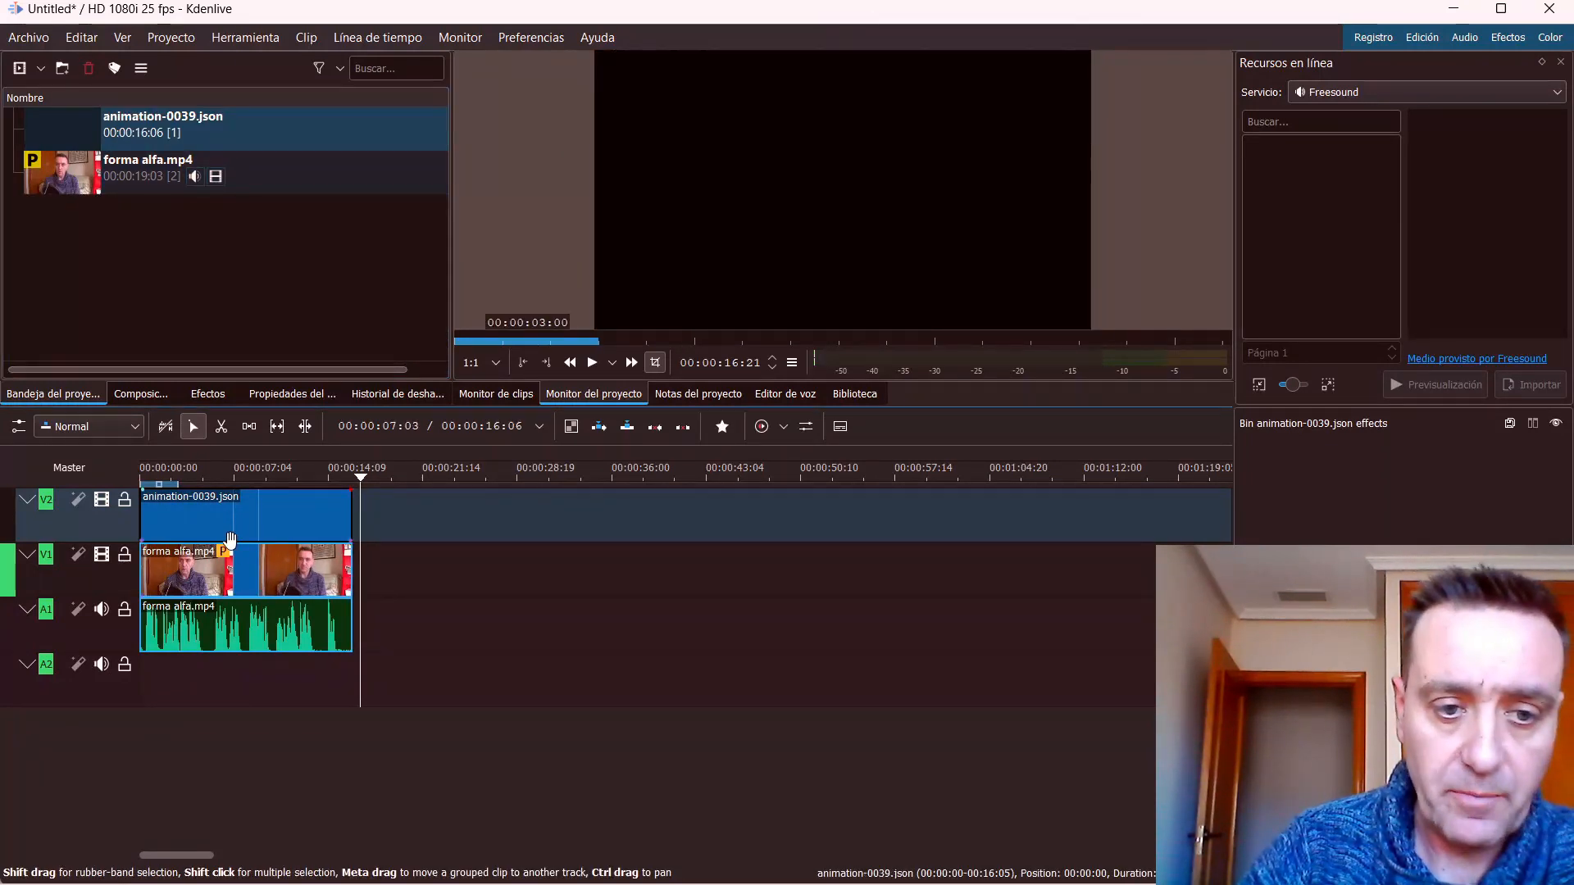
Open the V2 animation clip for editing in Glaxnimate, choose the Star tool and make the stroke colour transparent.
double_click(193, 513)
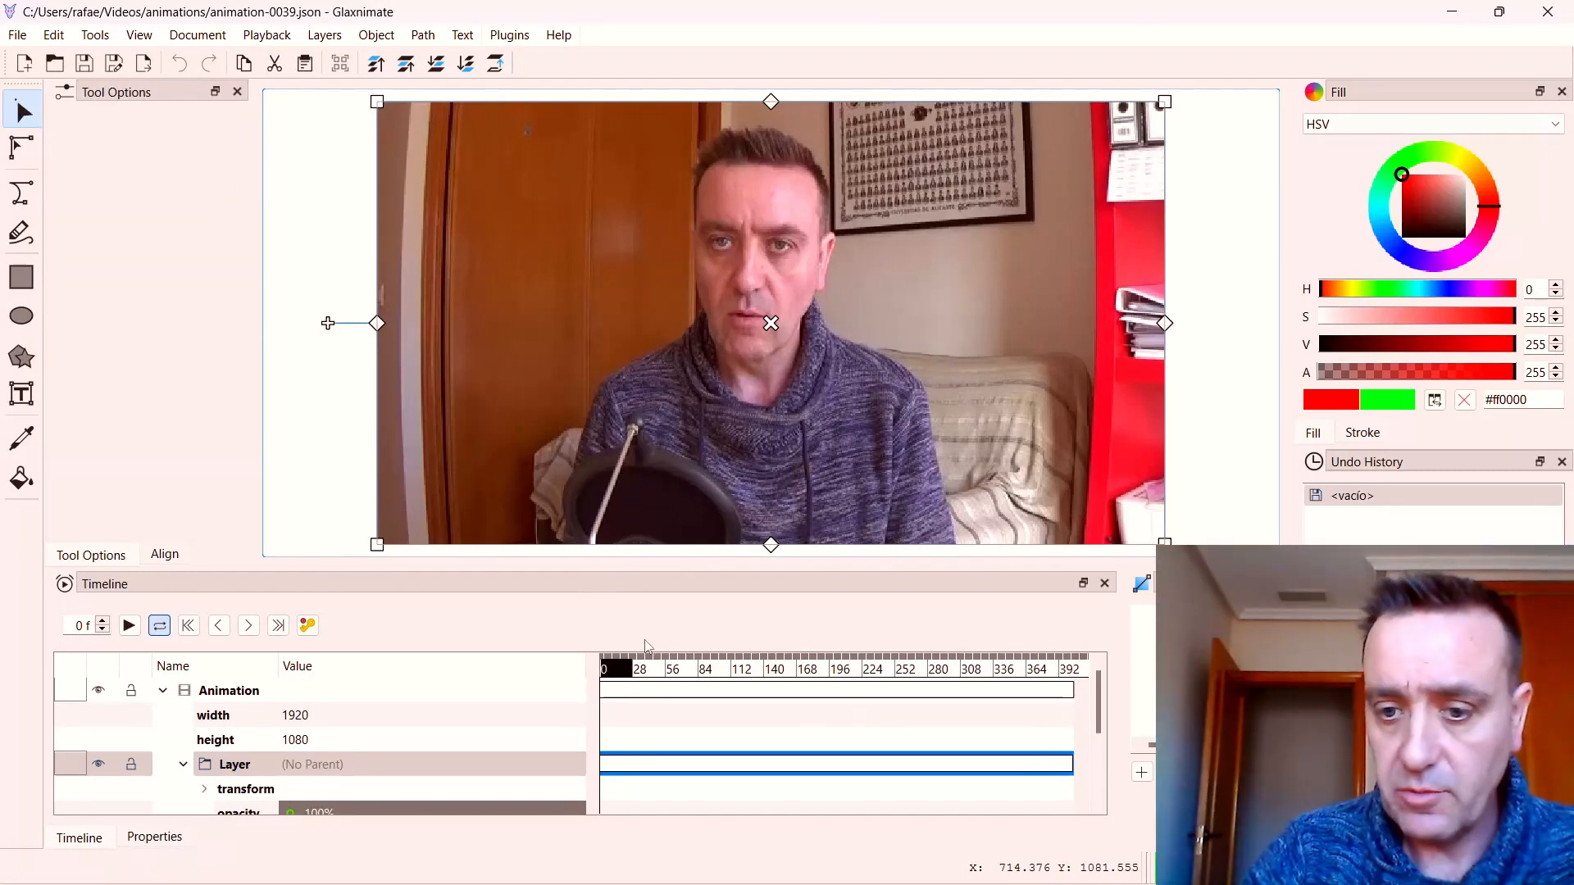
click(22, 357)
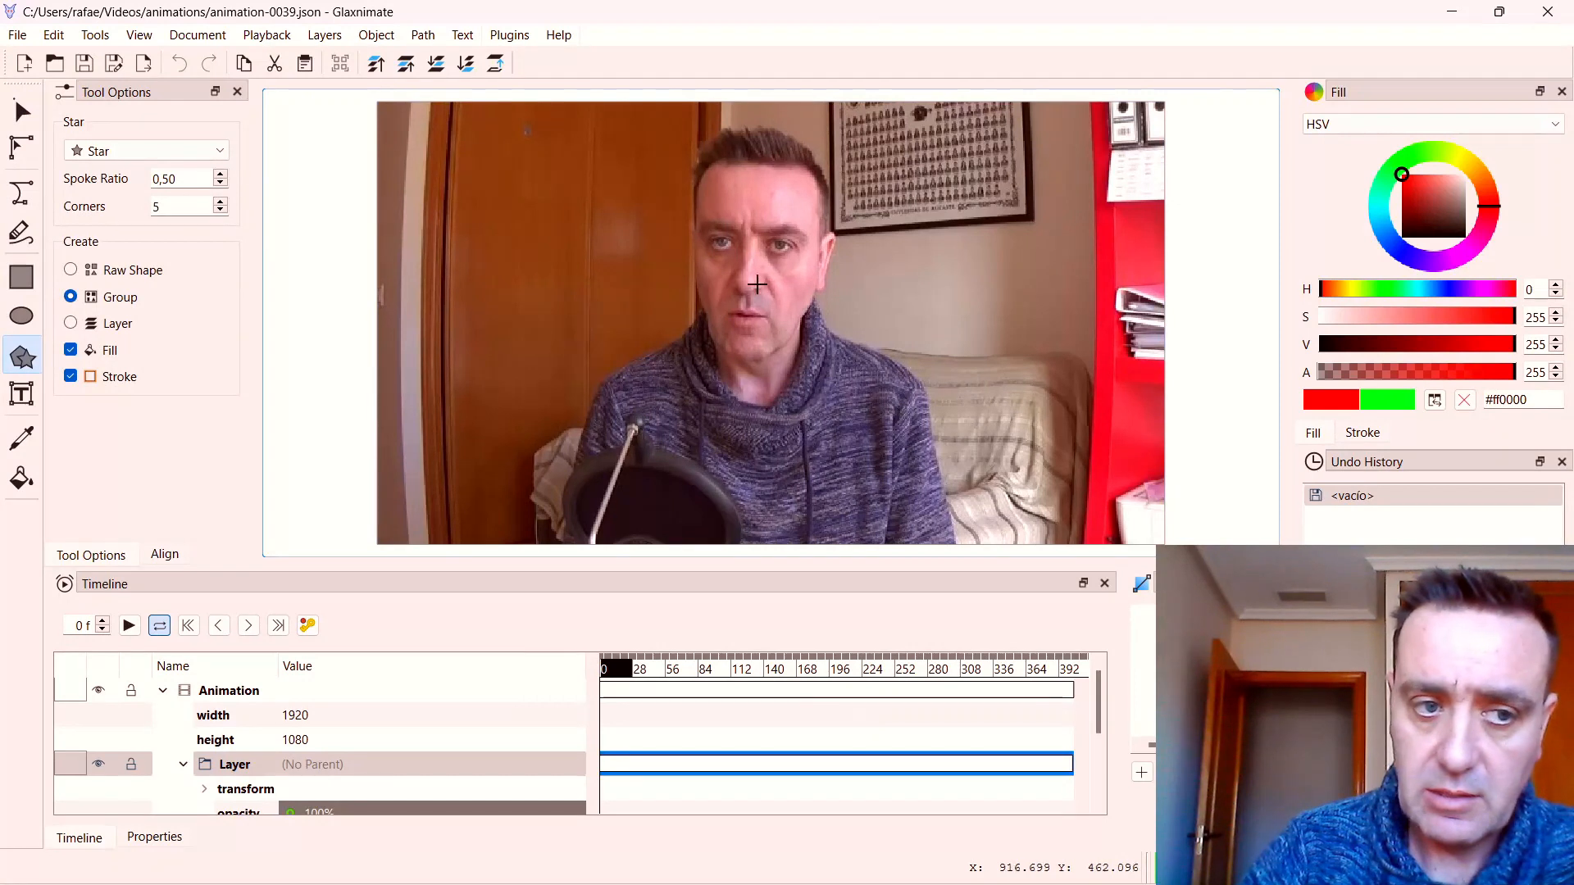
click(1379, 406)
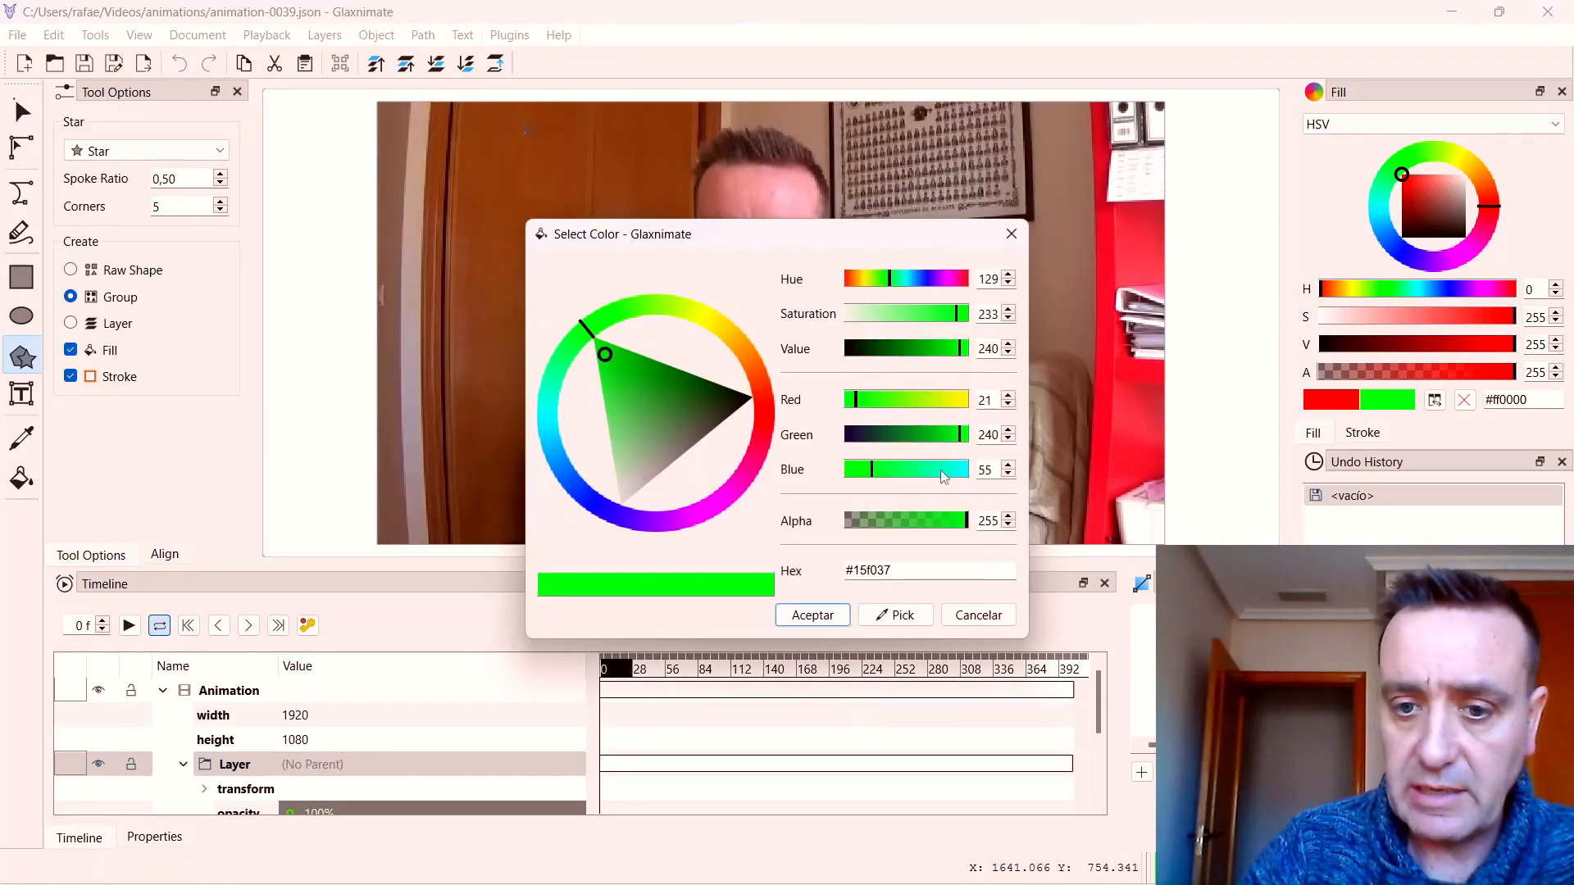
click(813, 615)
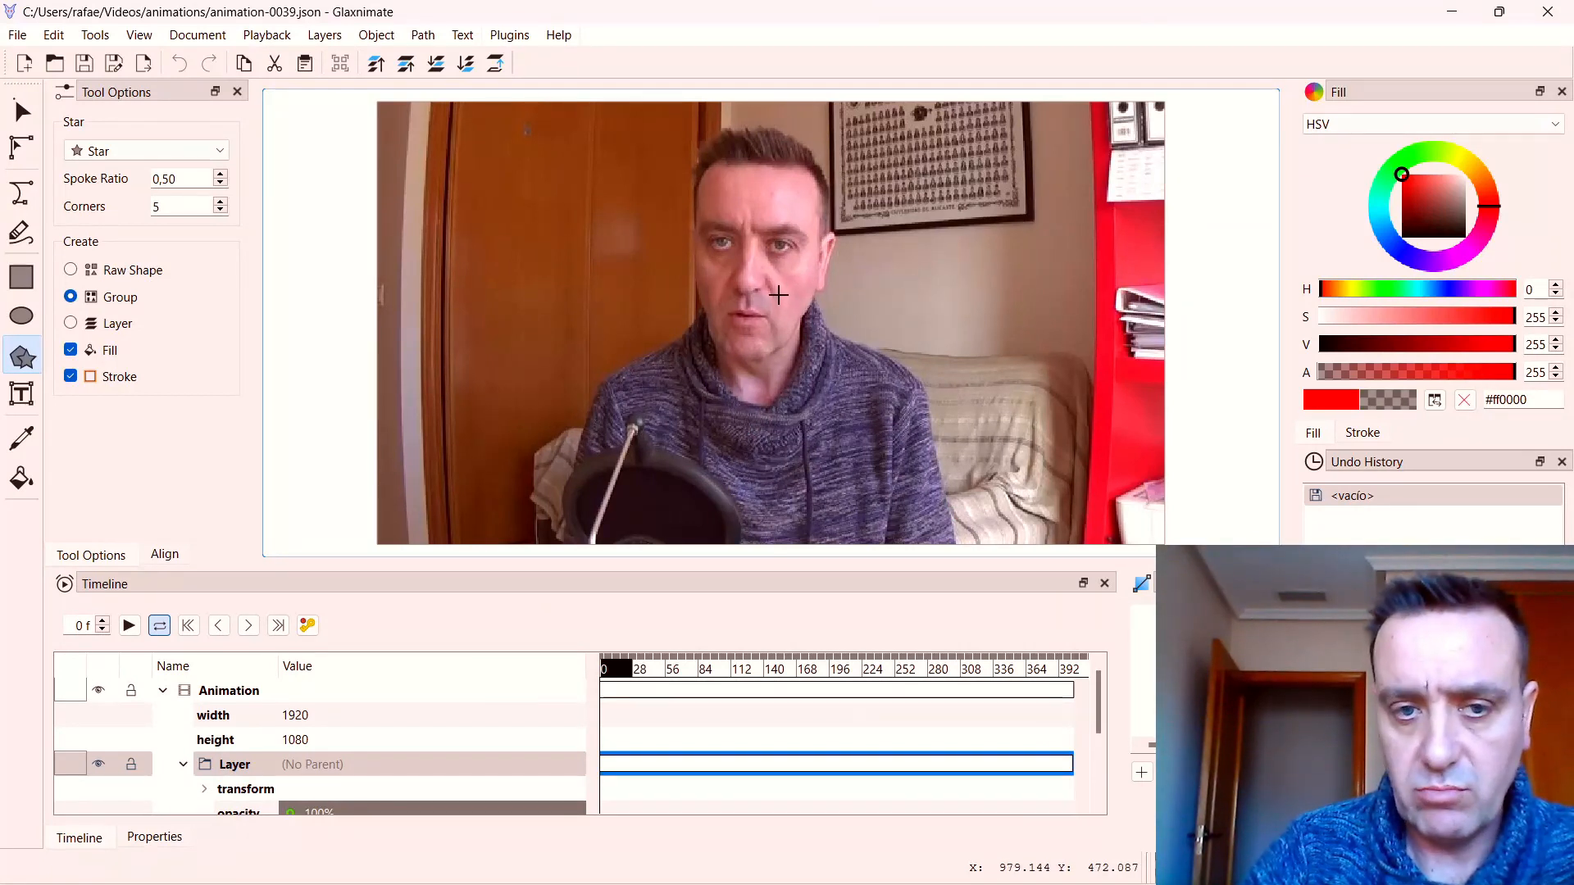
Draw a red star with 12 corners over the man's face and move it slightly upward.
click(175, 205)
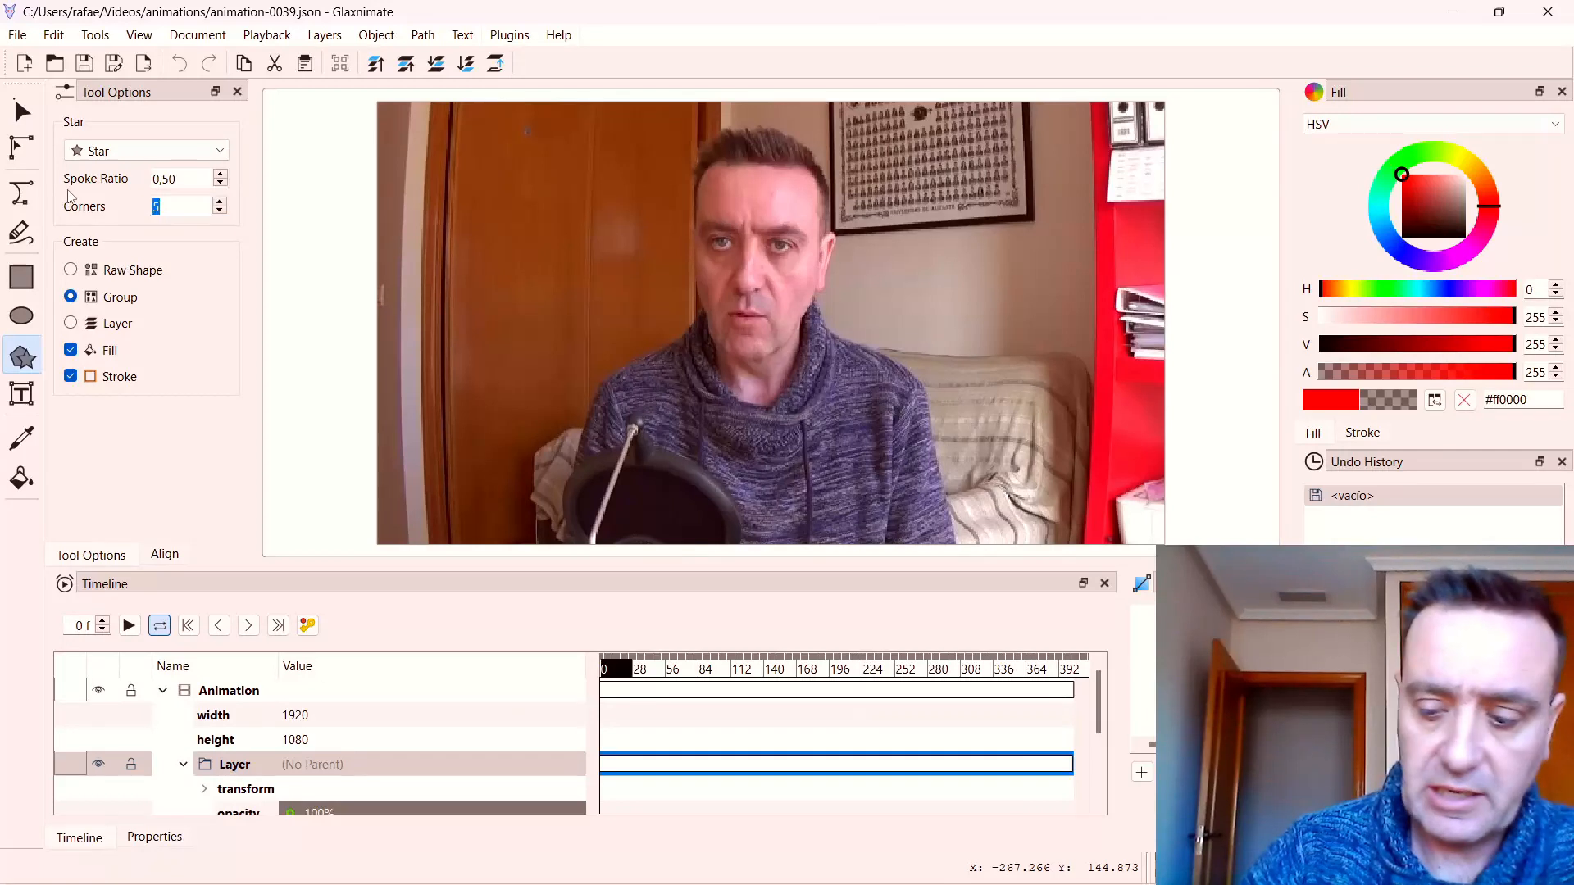
text(12)
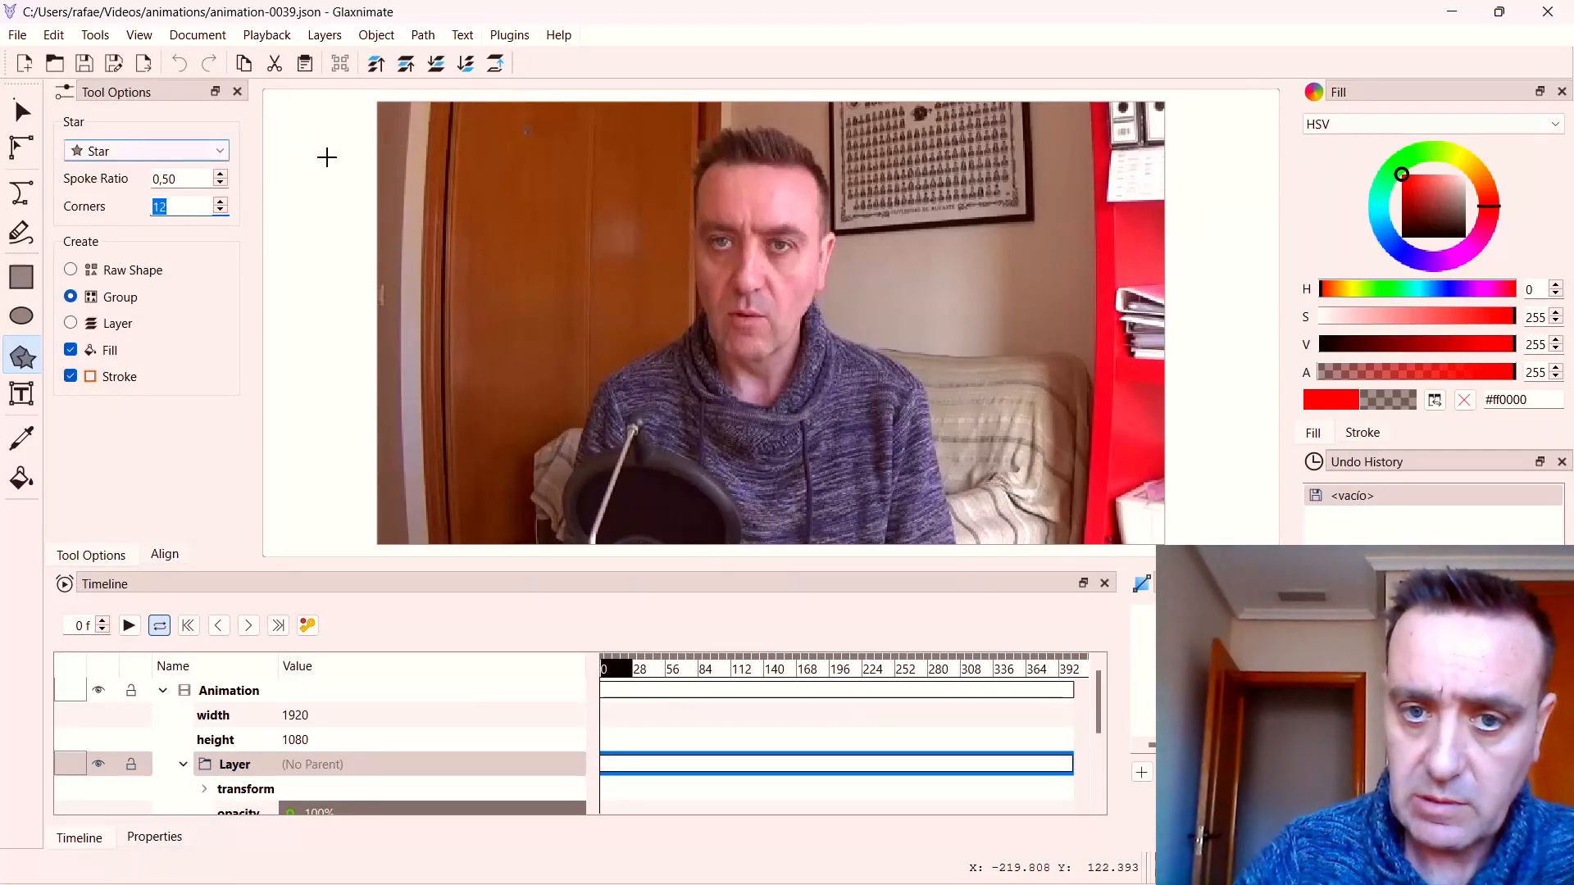
drag(765, 287, 665, 131)
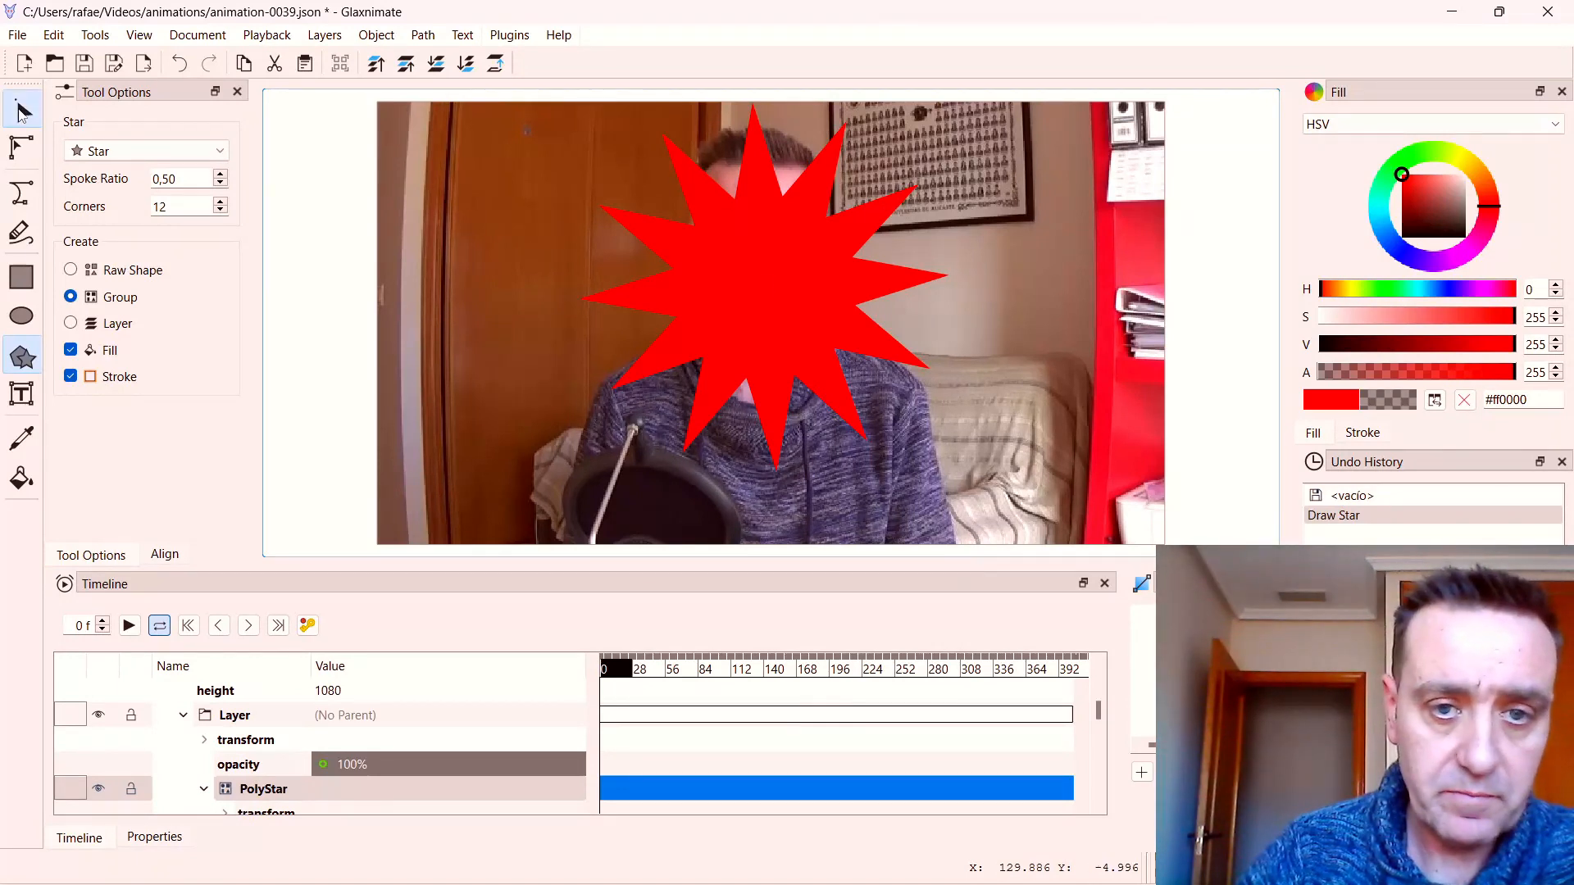
click(23, 113)
drag(783, 287, 798, 248)
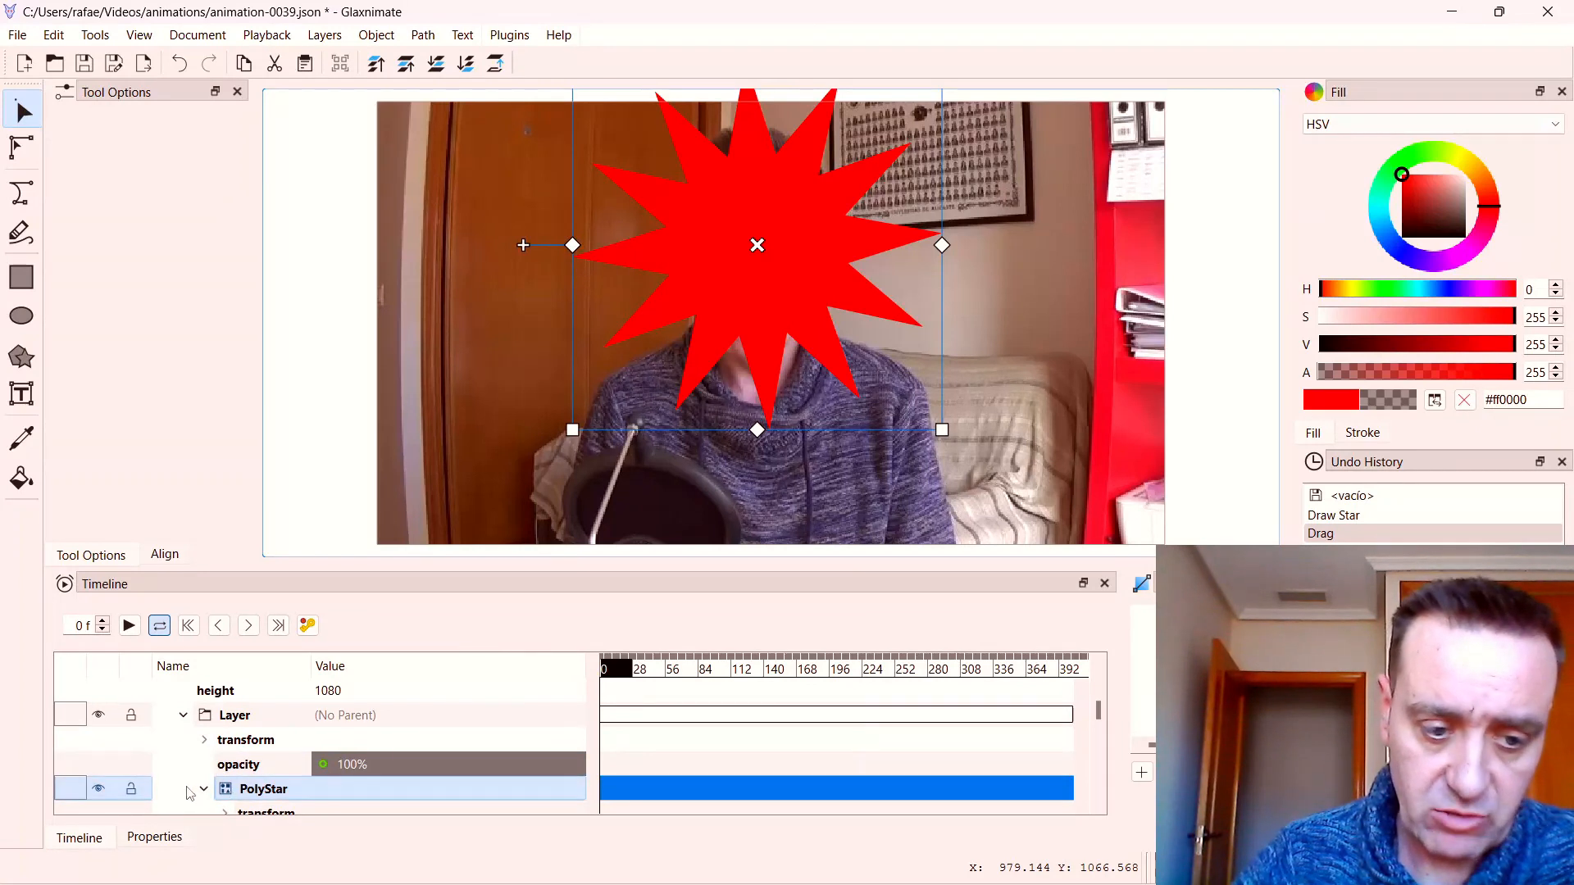
Set the star group's scale to 0% x 0% and add a scale keyframe at frame 1.
click(227, 794)
scroll(328, 756, down, 2)
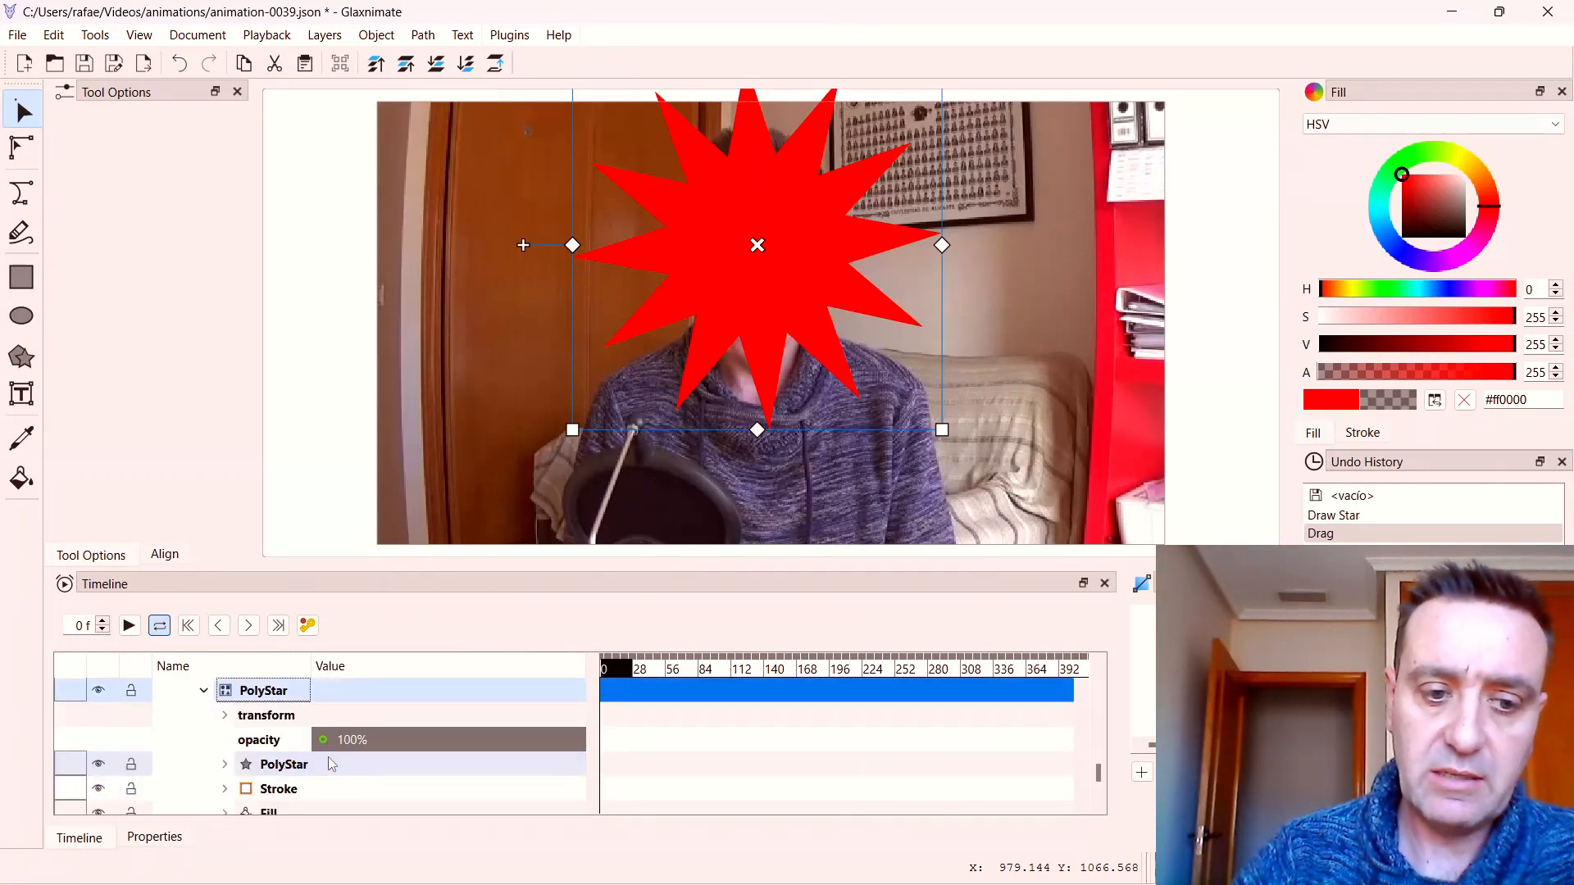
click(224, 715)
scroll(243, 732, down, 2)
double_click(374, 741)
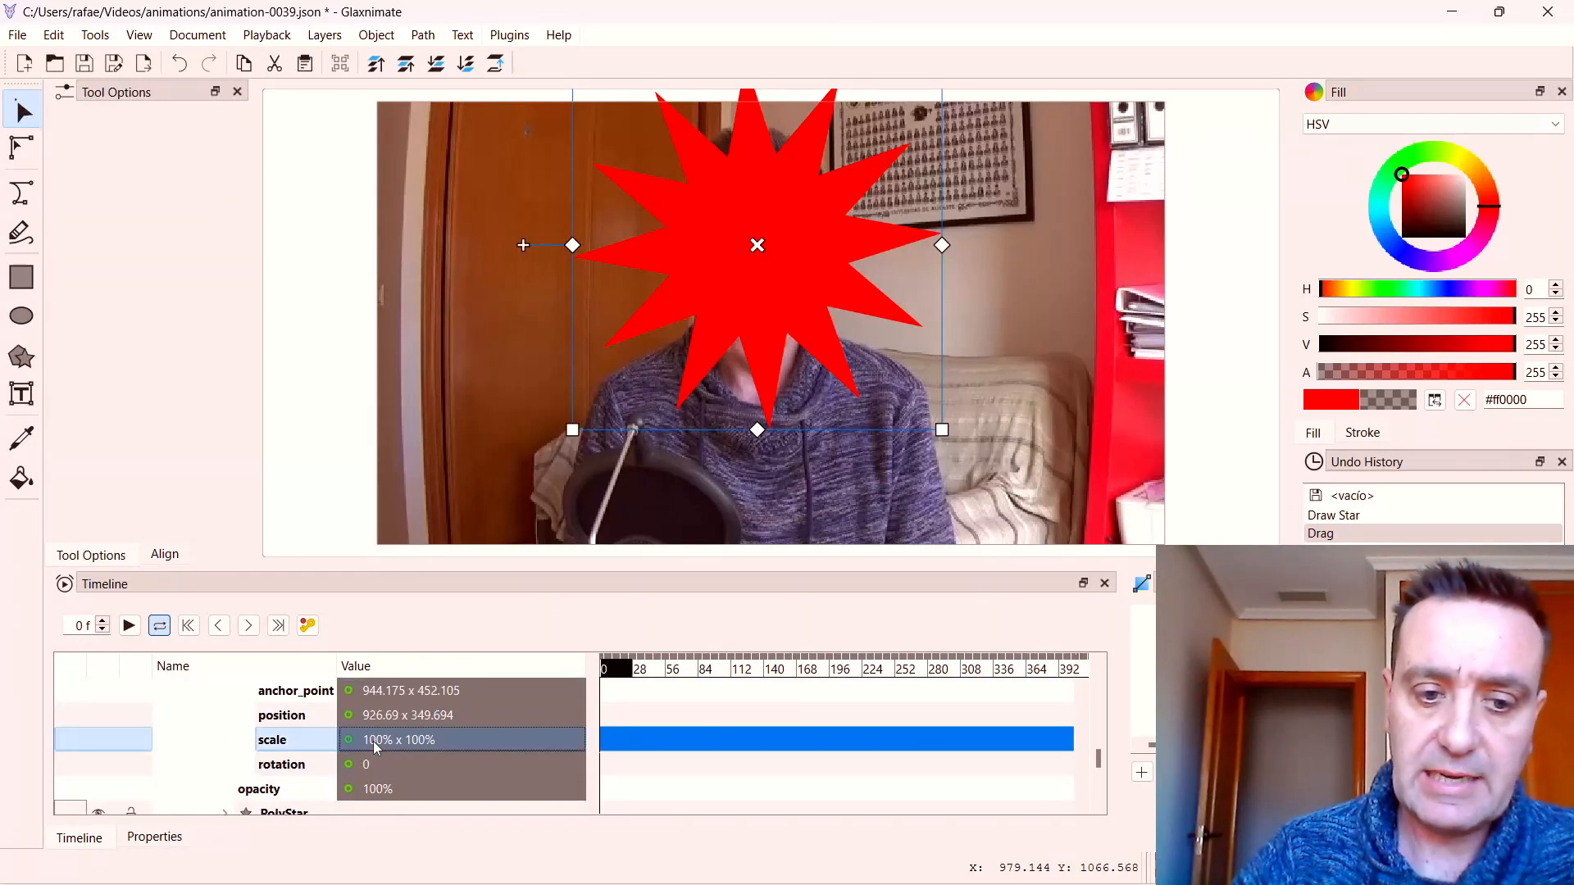
drag(417, 743, 280, 734)
text(0% x )
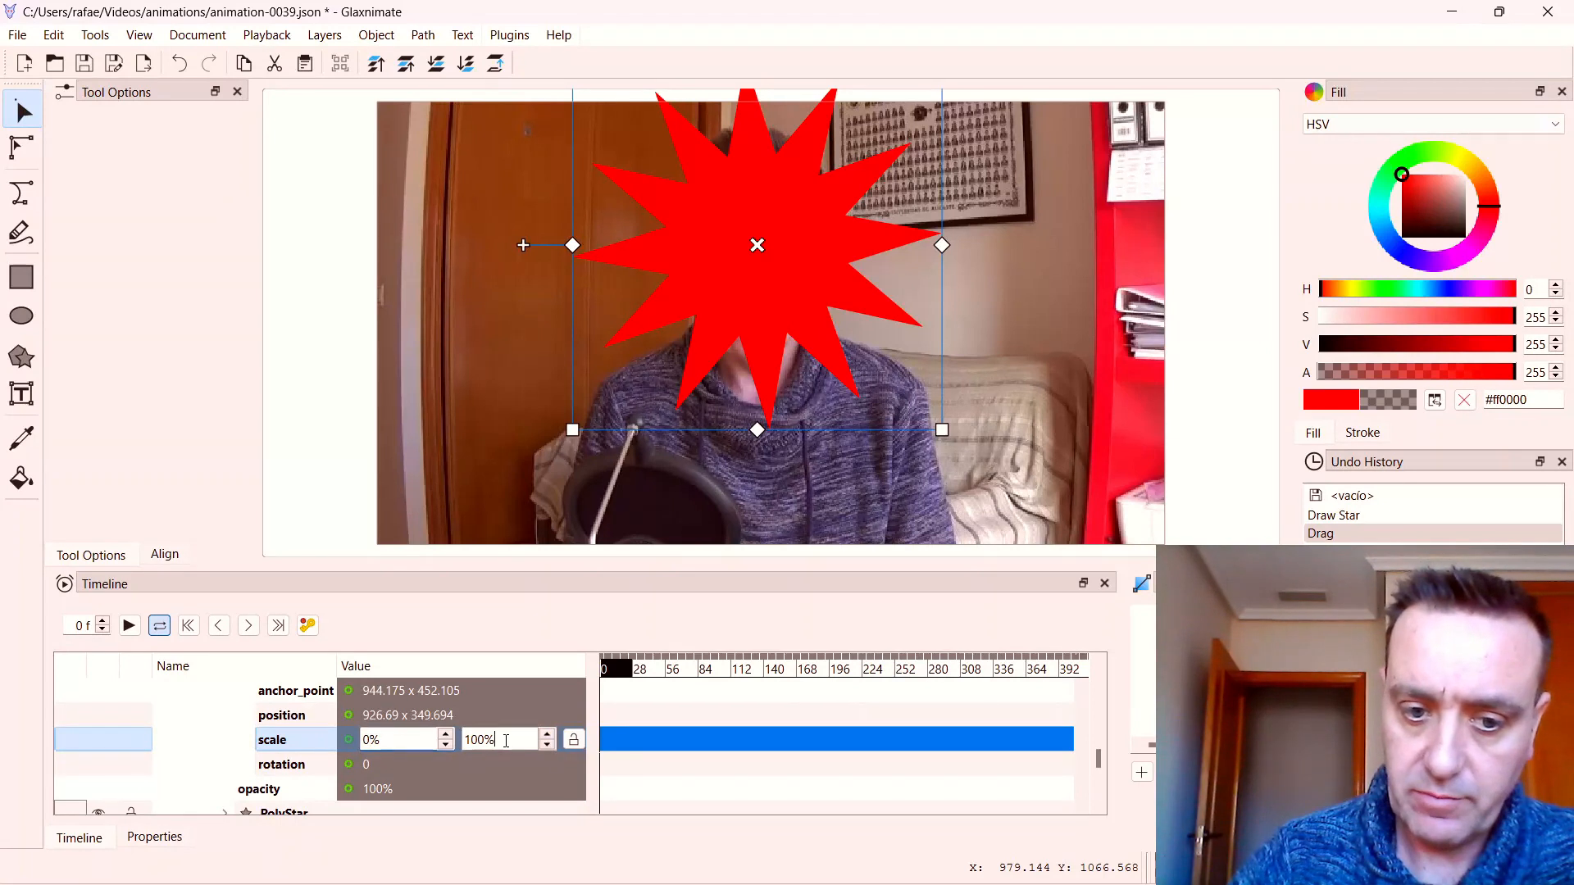
text(0)
key(Return)
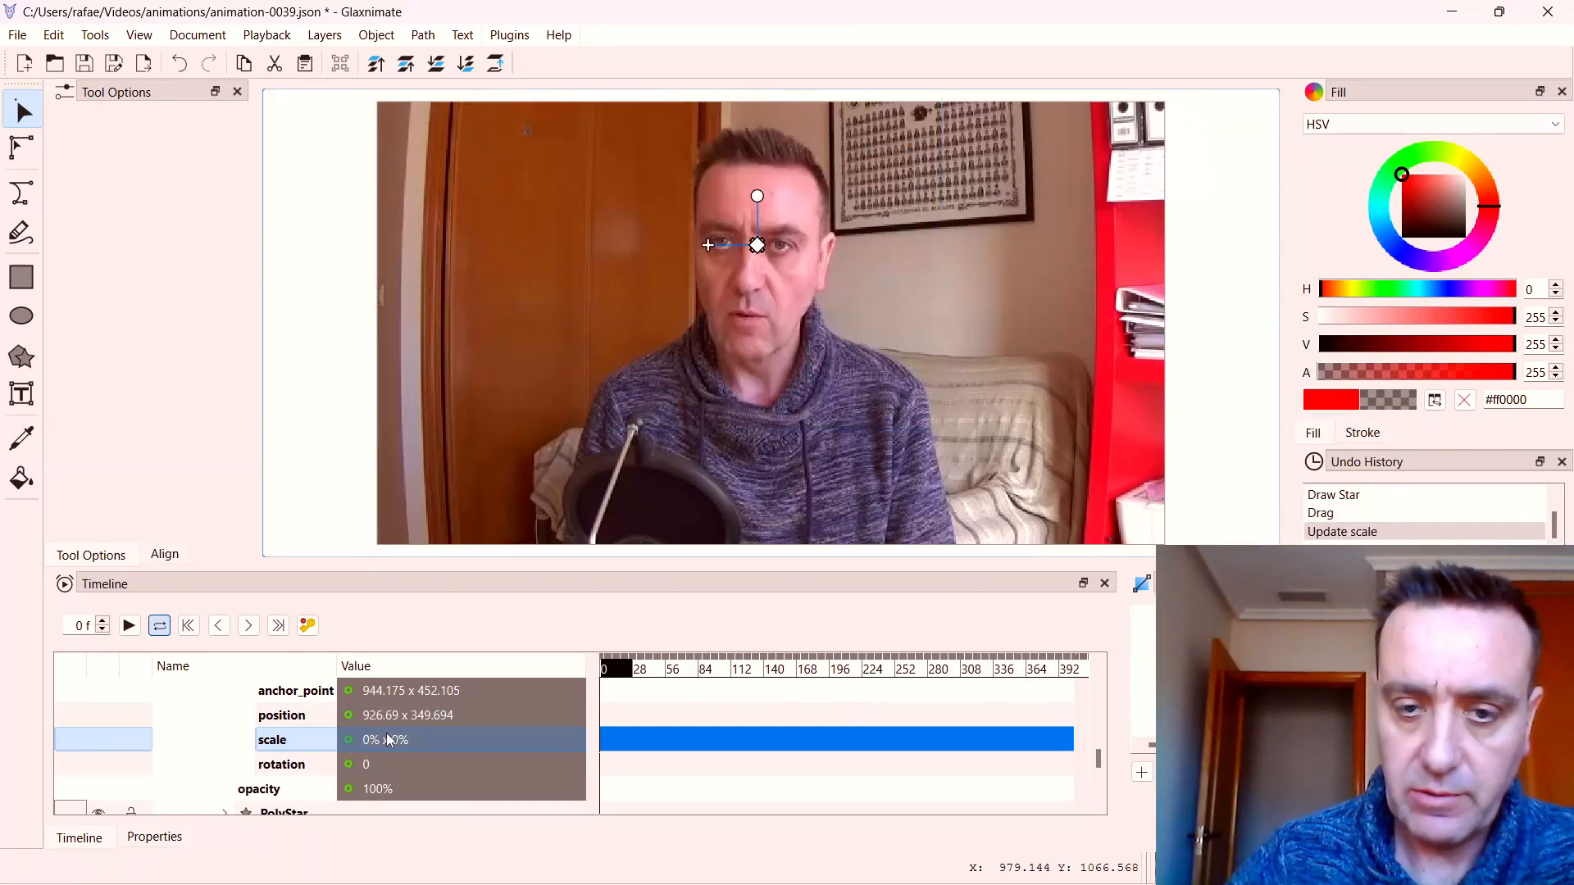
right_click(603, 743)
click(635, 752)
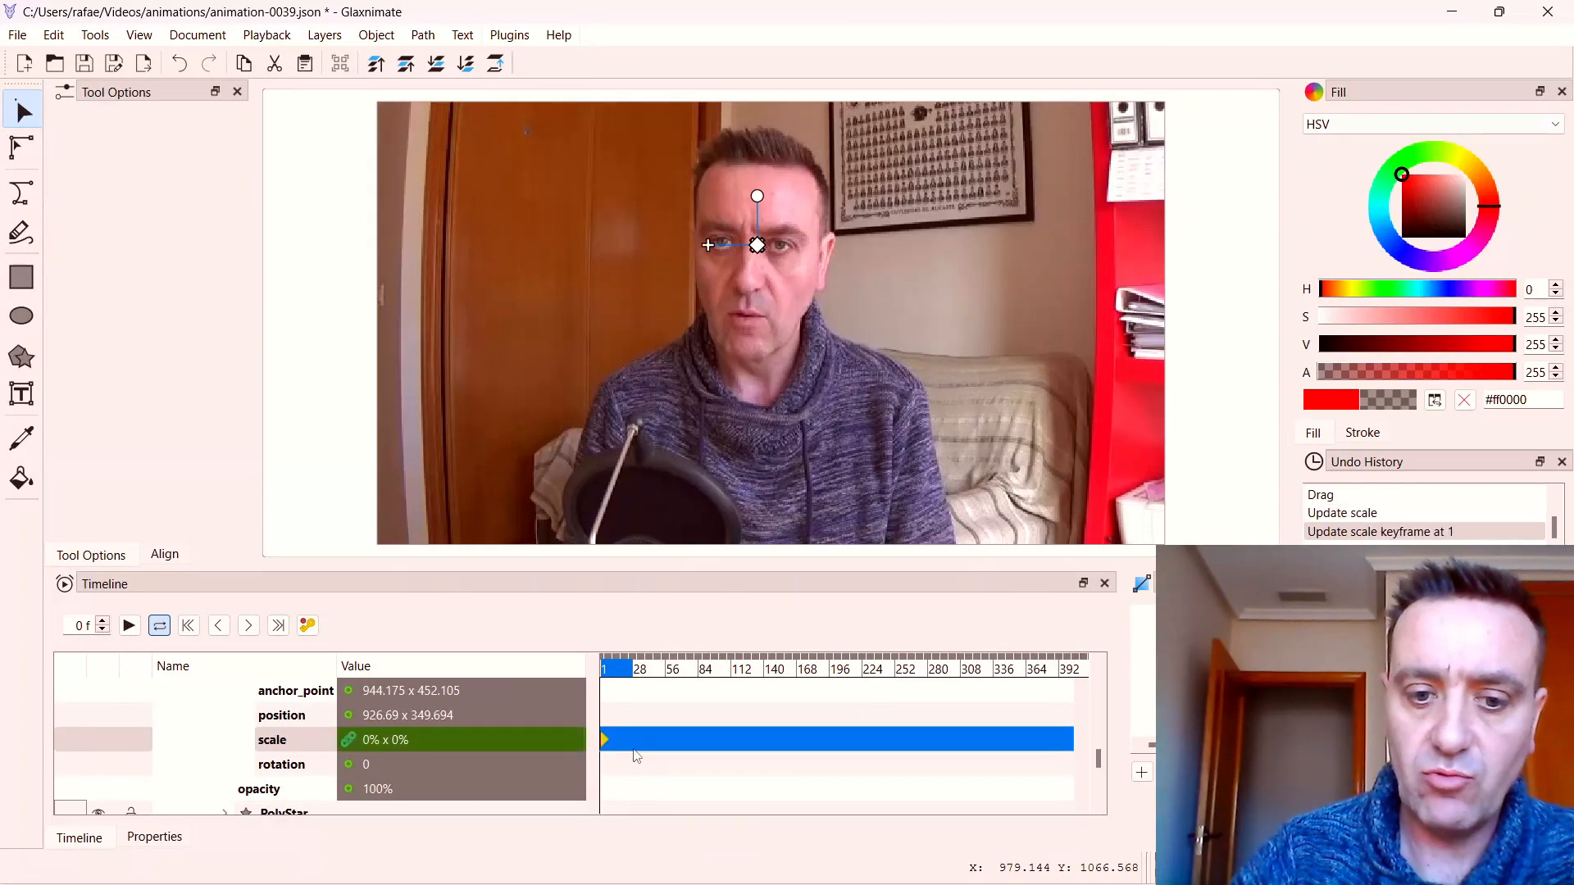
Set the star group's scale to 100% x 100% at frame 25.
click(632, 672)
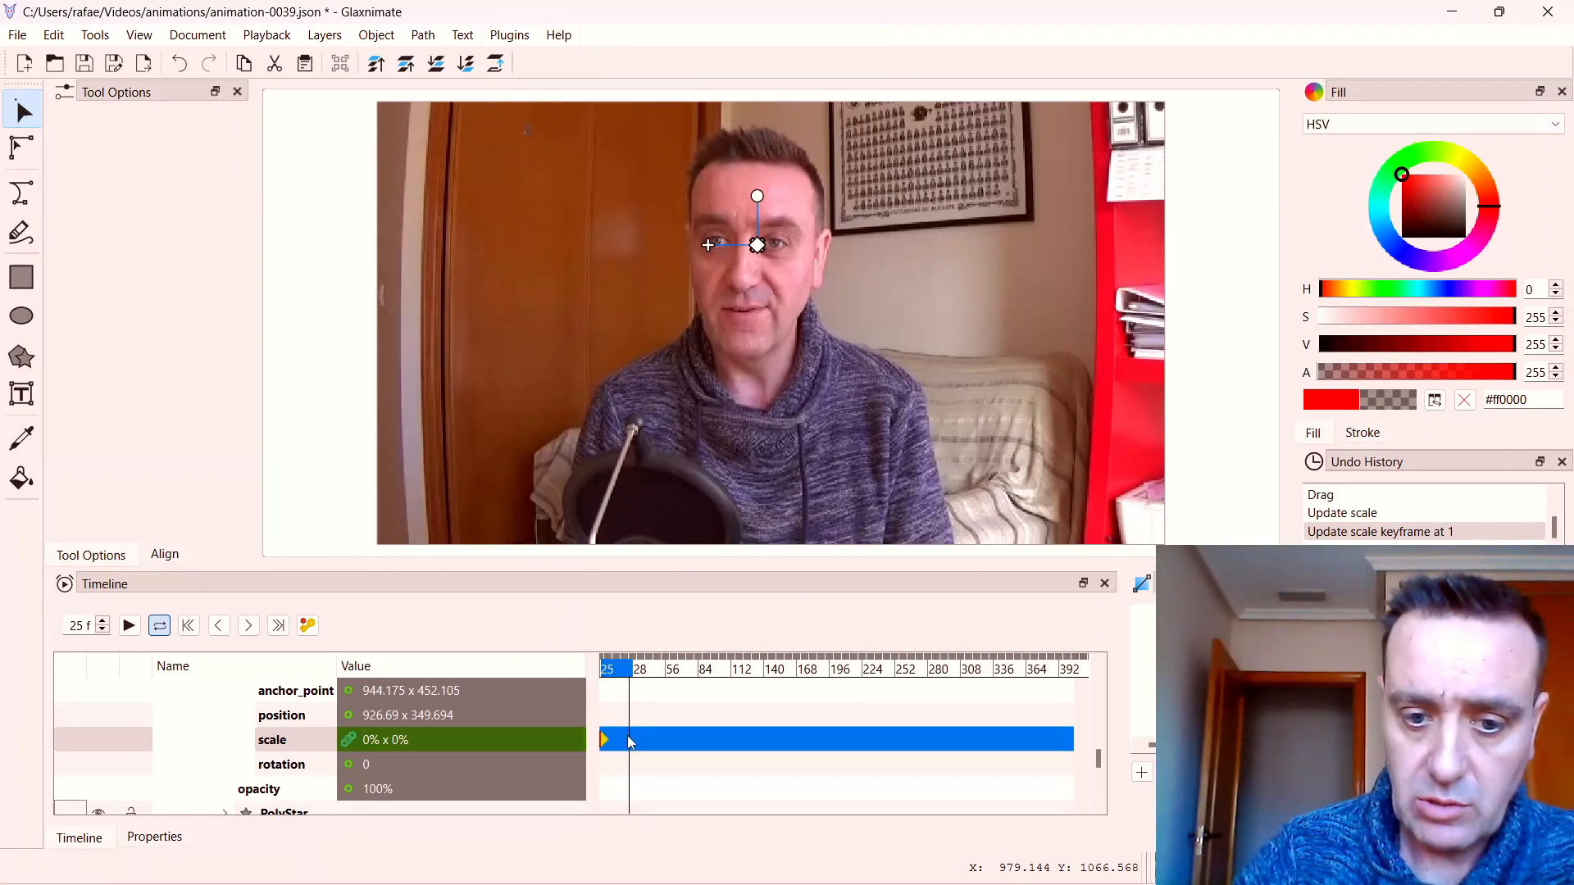
click(457, 738)
click(457, 738)
double_click(373, 740)
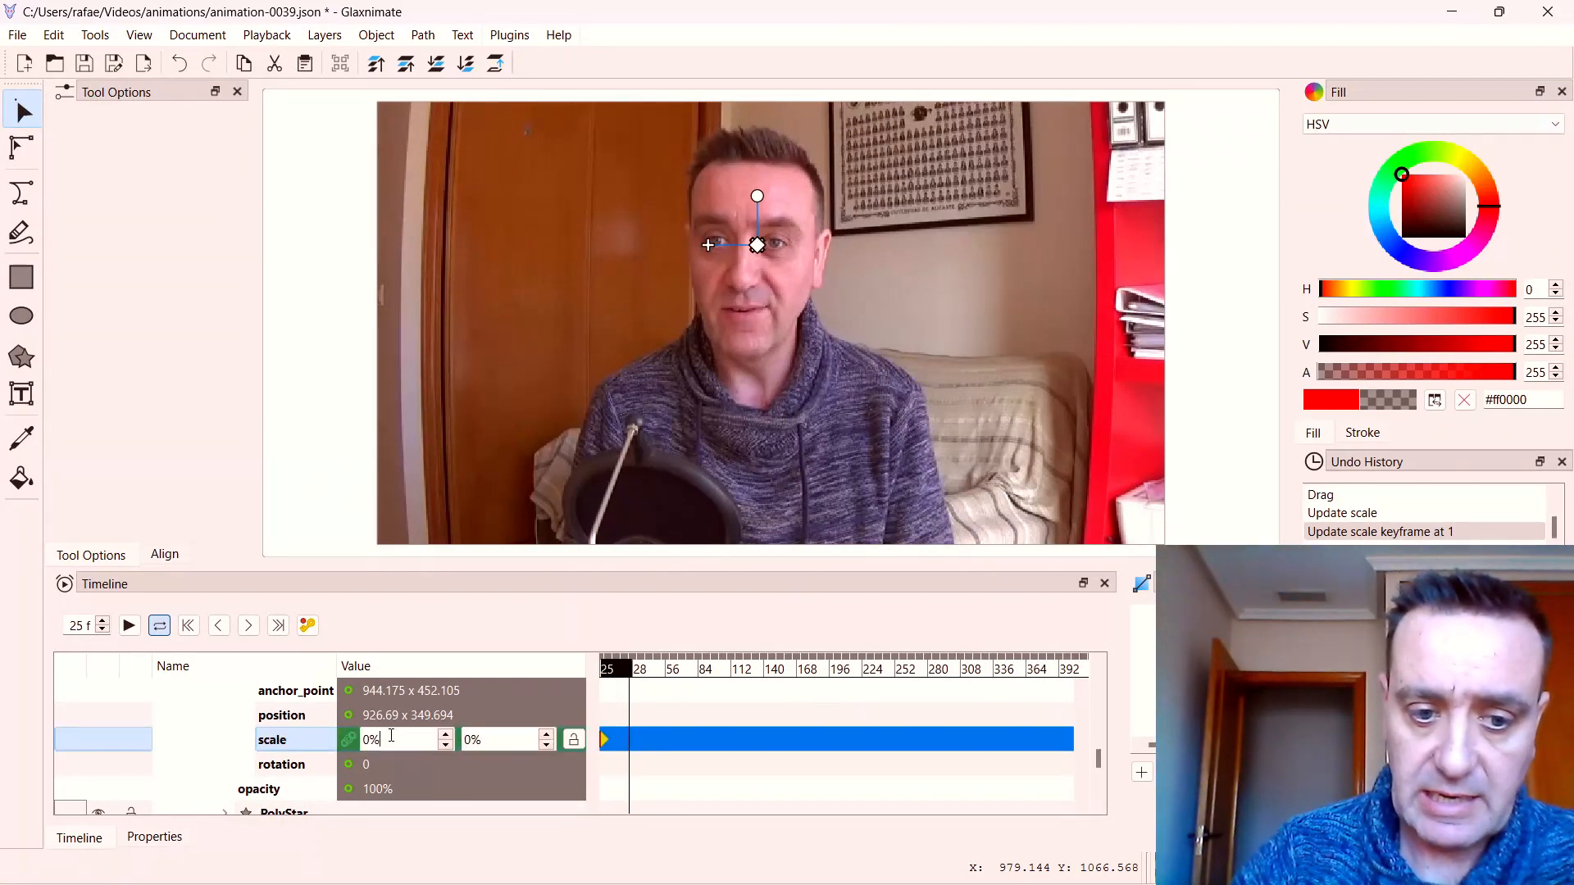
text(10)
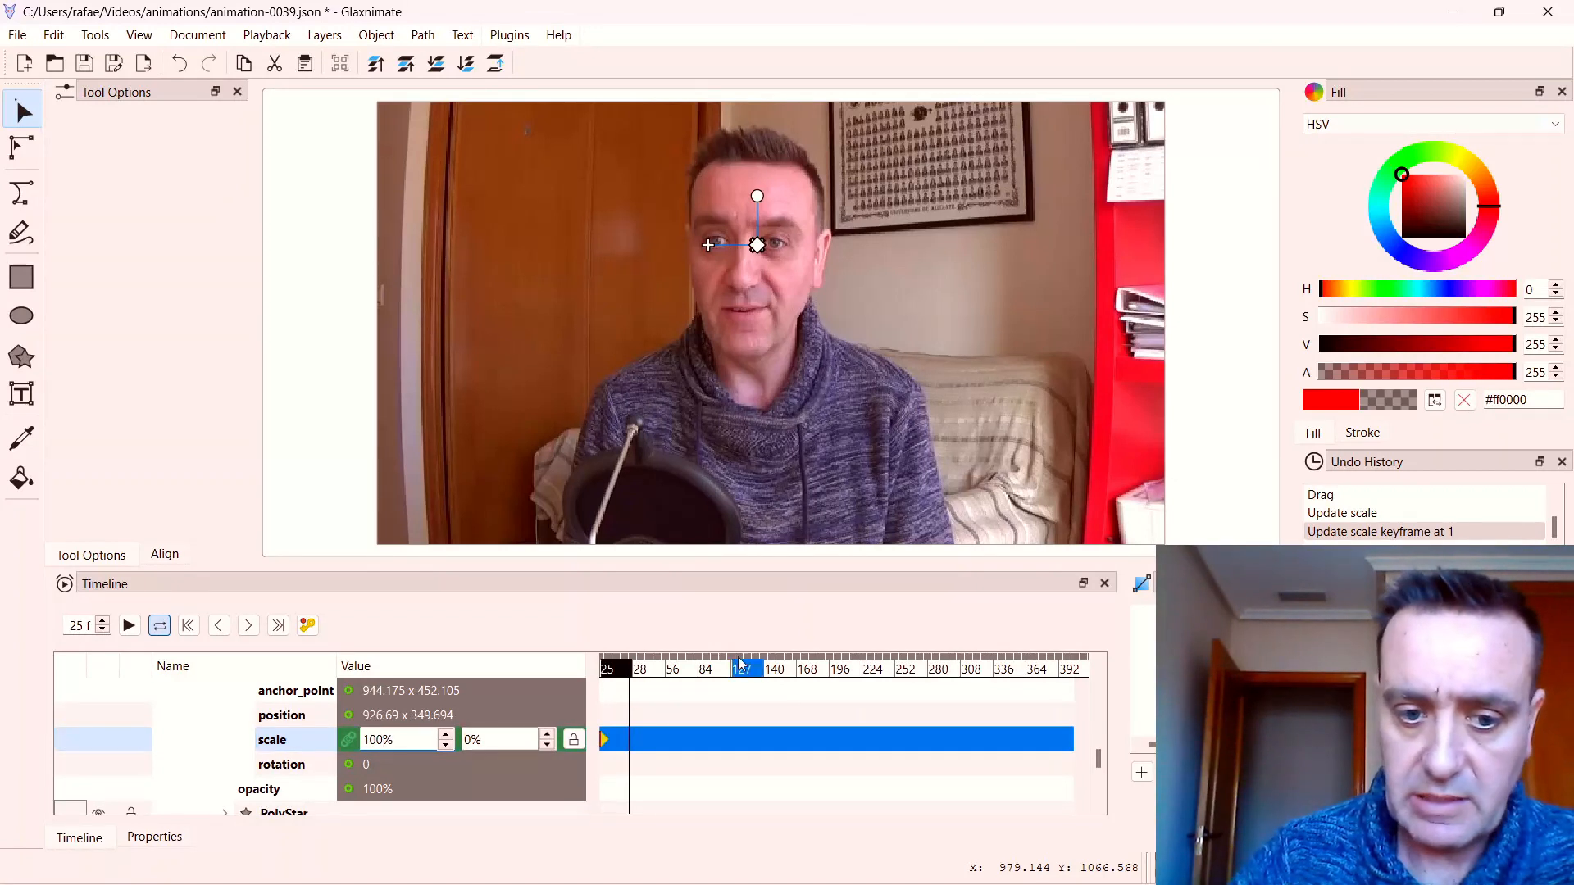
drag(478, 746, 461, 740)
text(100)
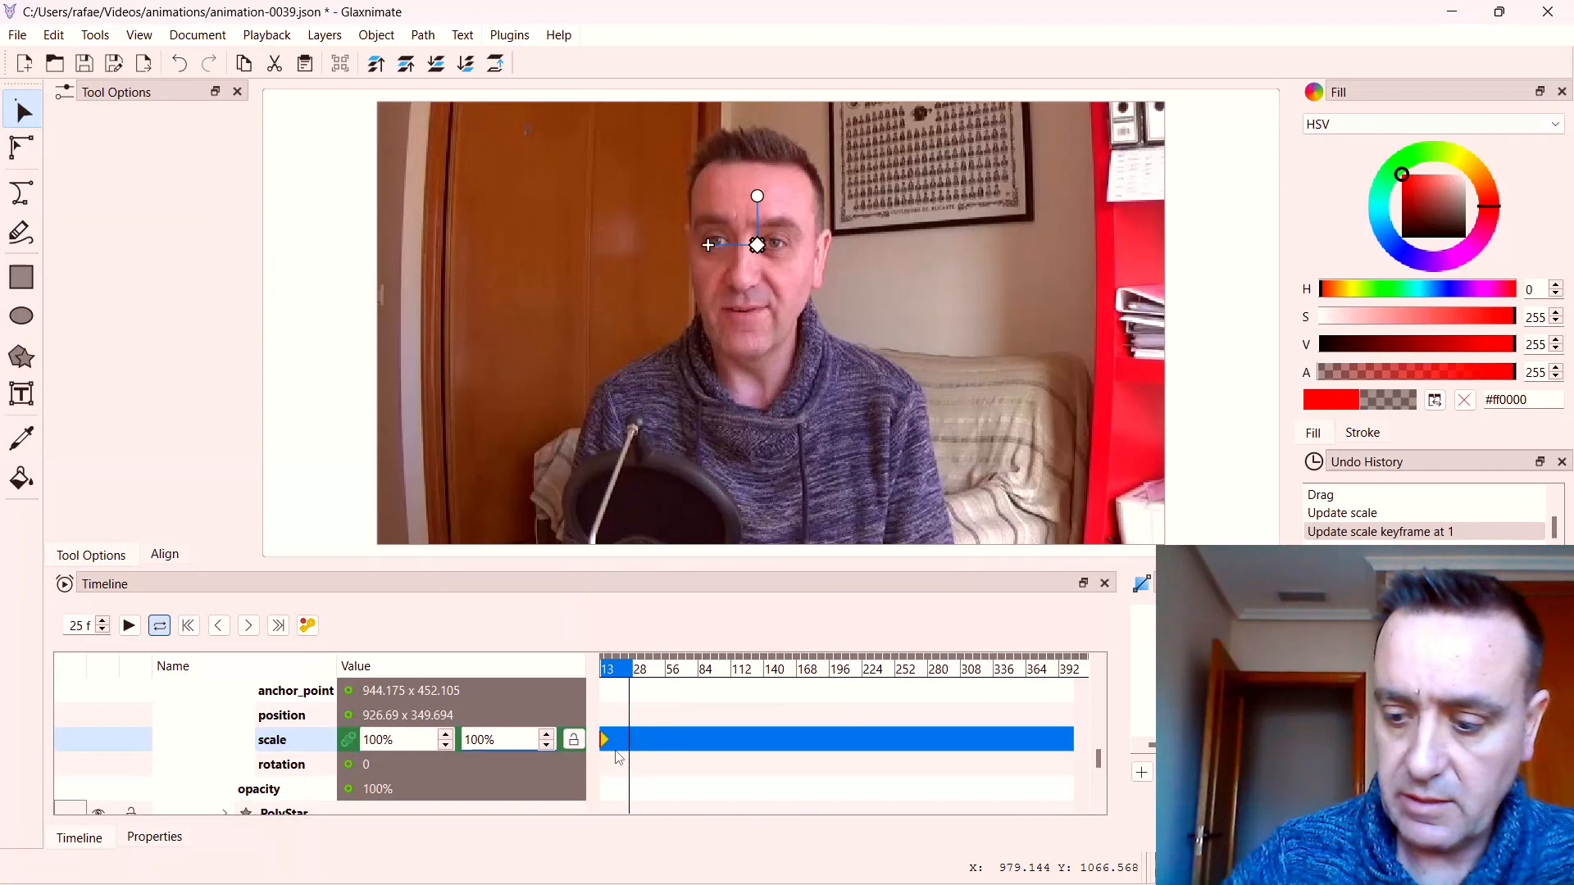
key(Return)
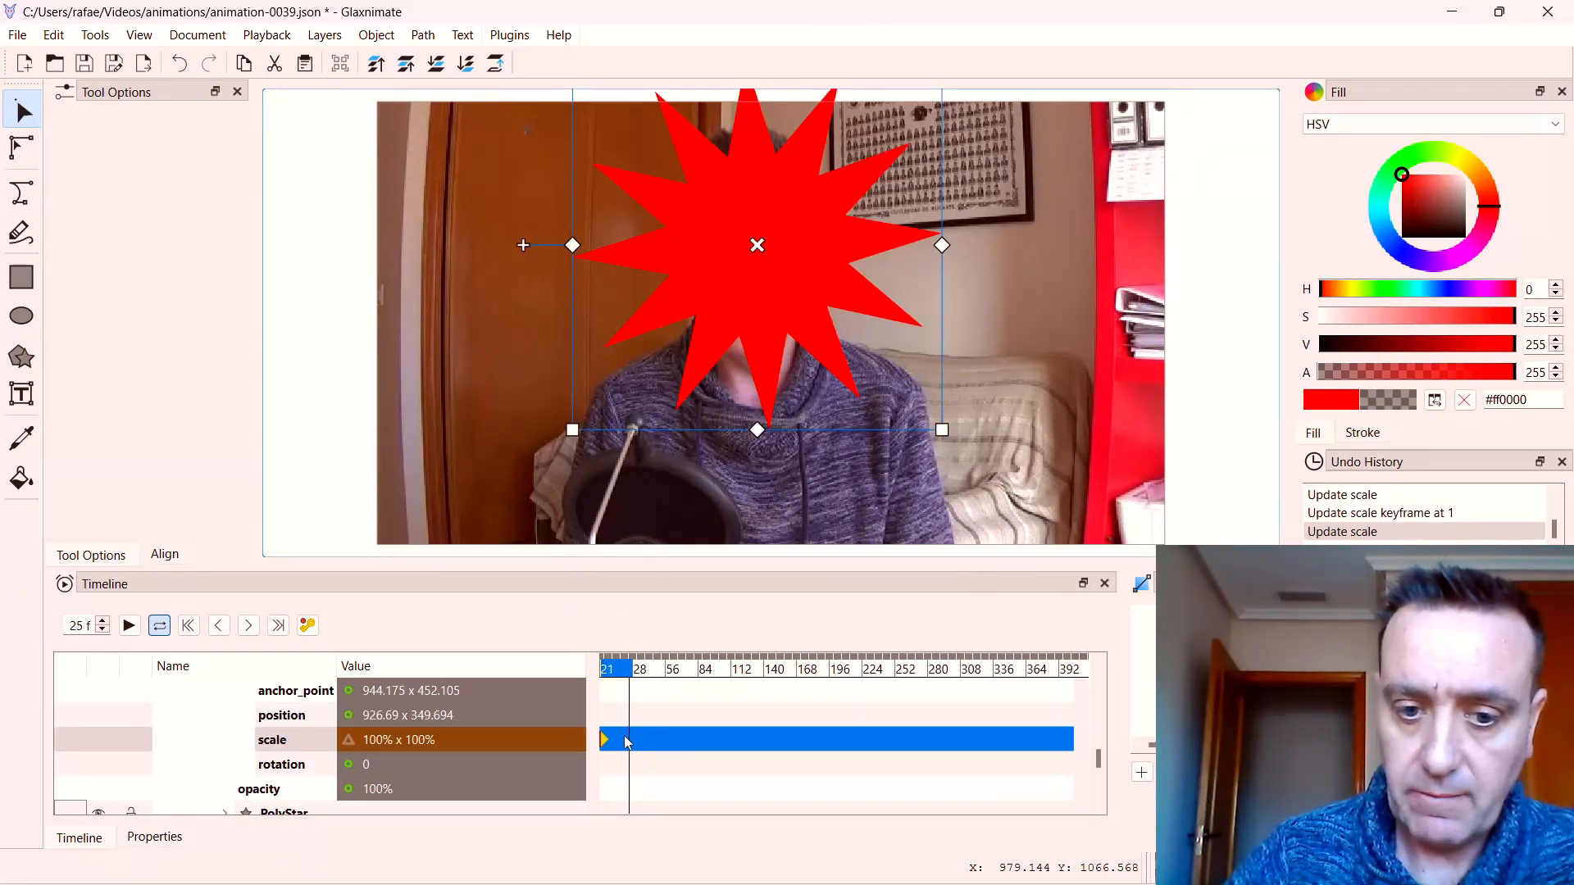
Add a scale keyframe for the 100% value and move it to line up with frame 25.
right_click(629, 746)
click(654, 750)
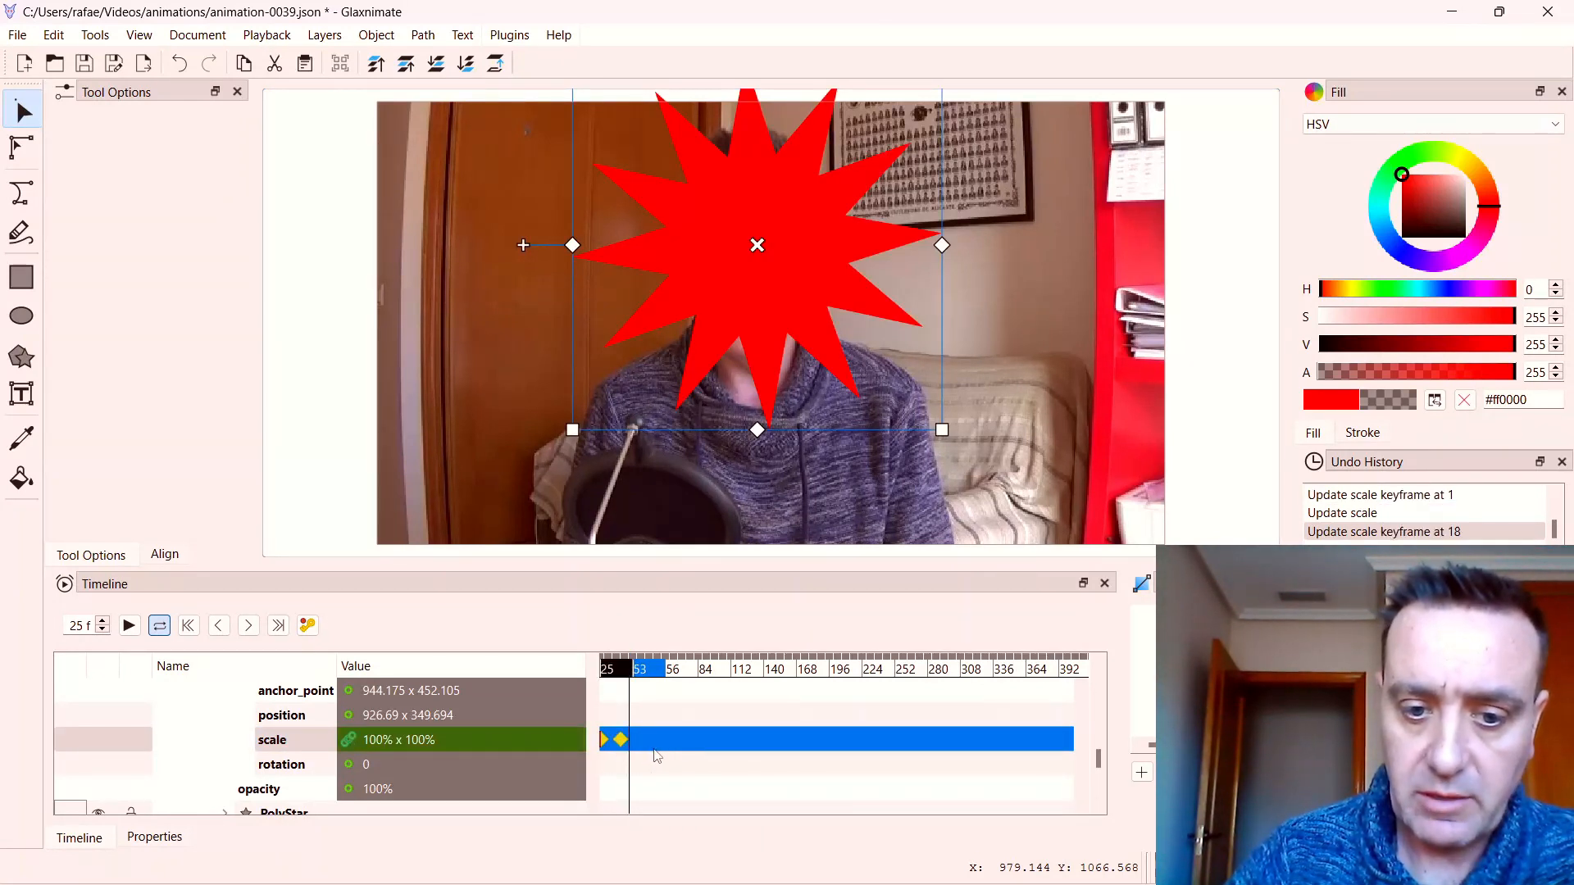
click(627, 741)
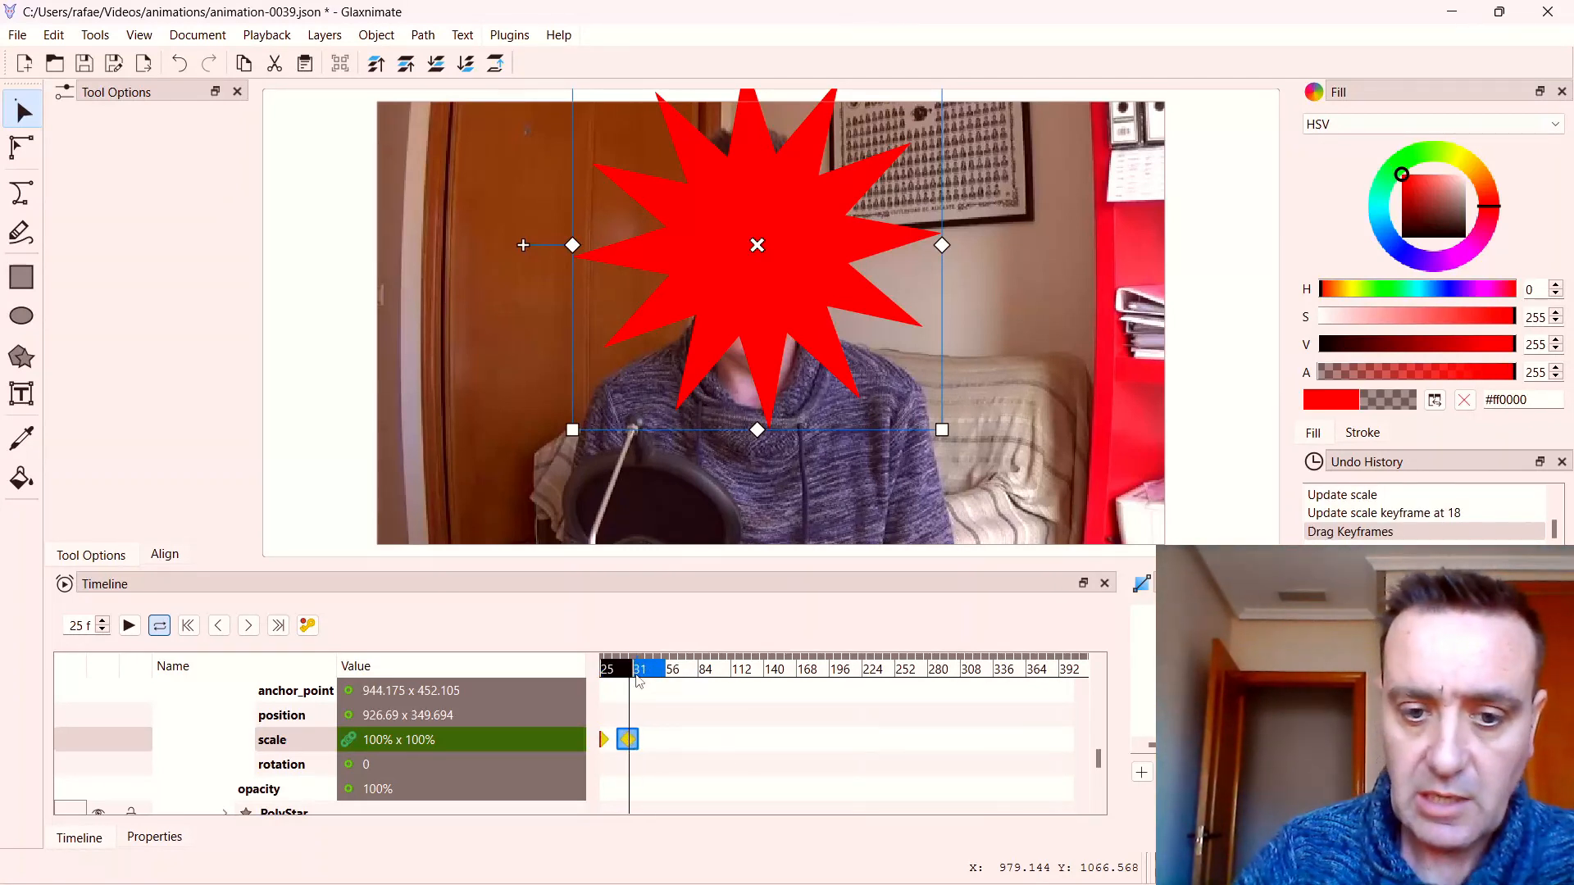
Rotate the star to about 172° with the current time at frame 64.
click(674, 669)
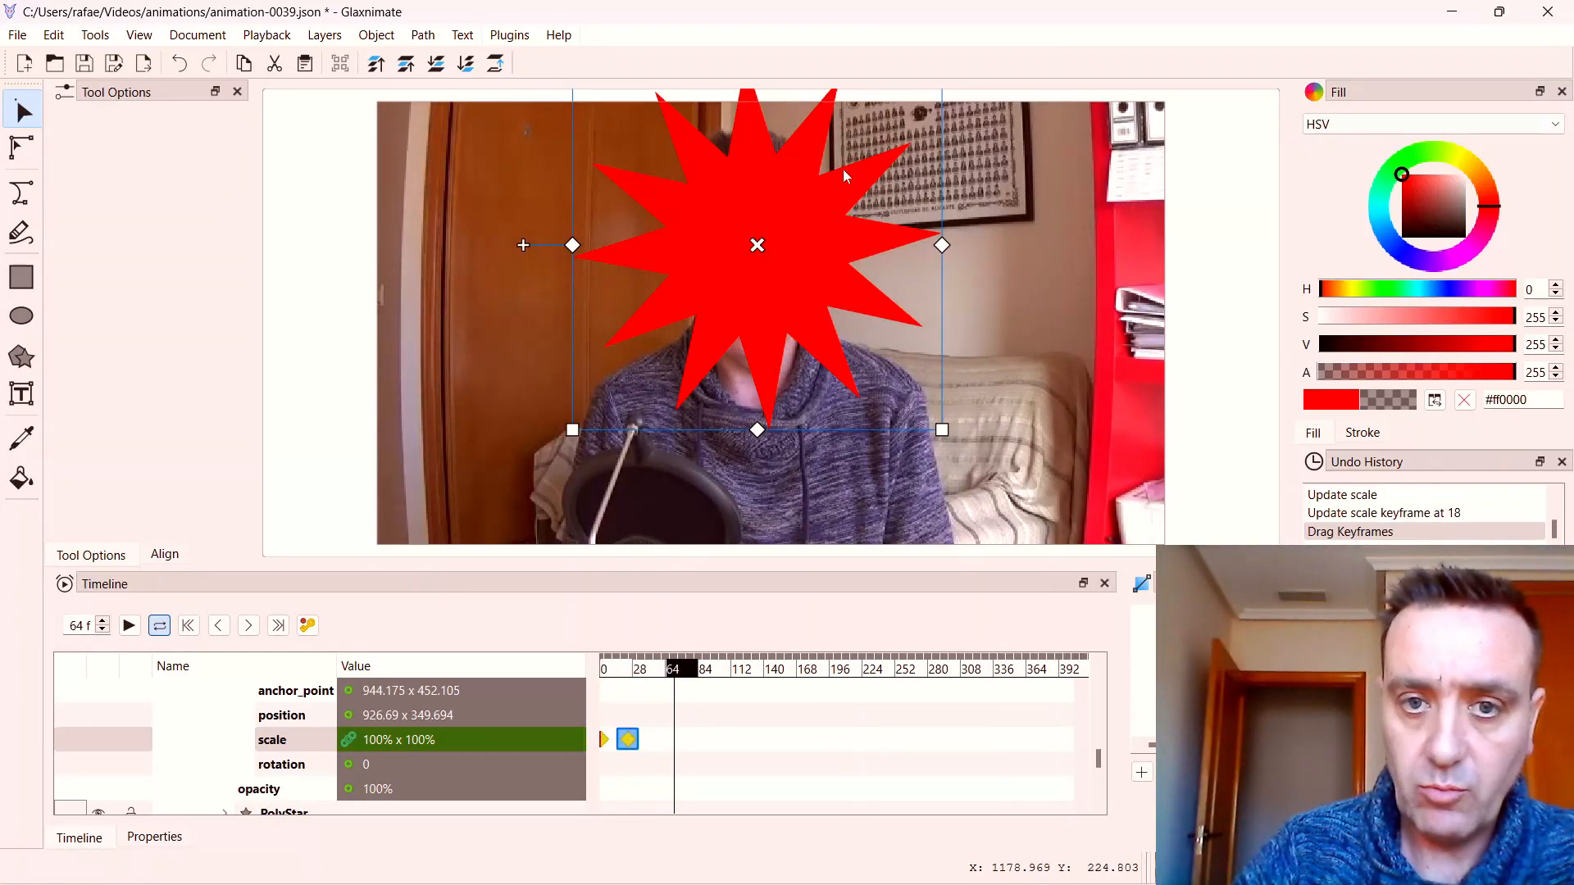
scroll(798, 266, down, 5)
drag(781, 155, 797, 374)
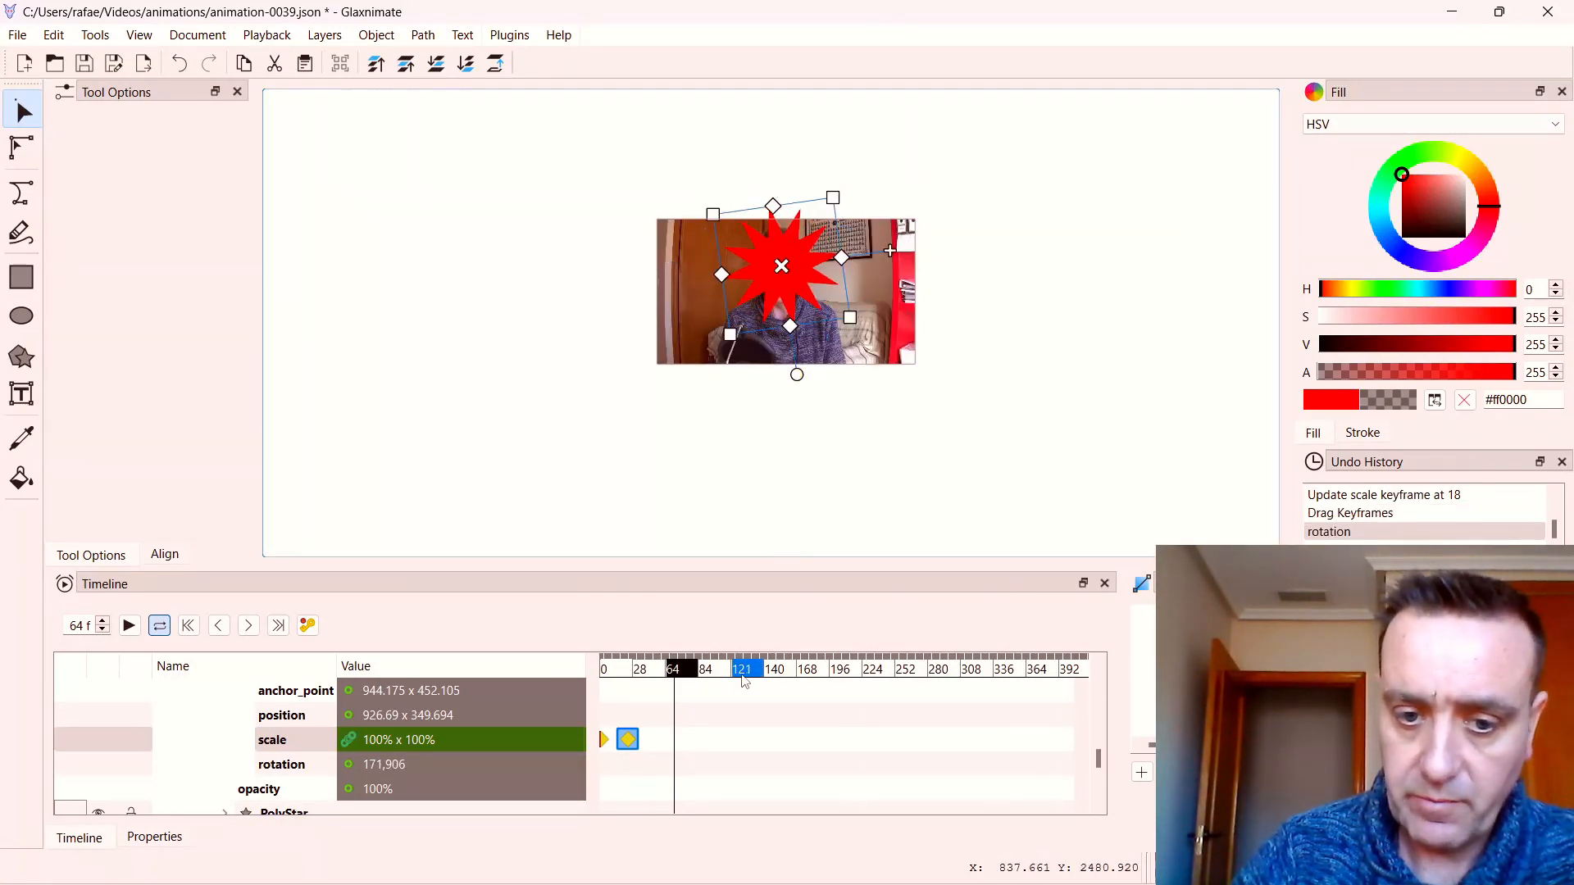
Turn on keyframe recording at frame 25 and rotate the star, recording keyframes at frame 25 and at frame 92 with about -71°.
drag(670, 669, 633, 675)
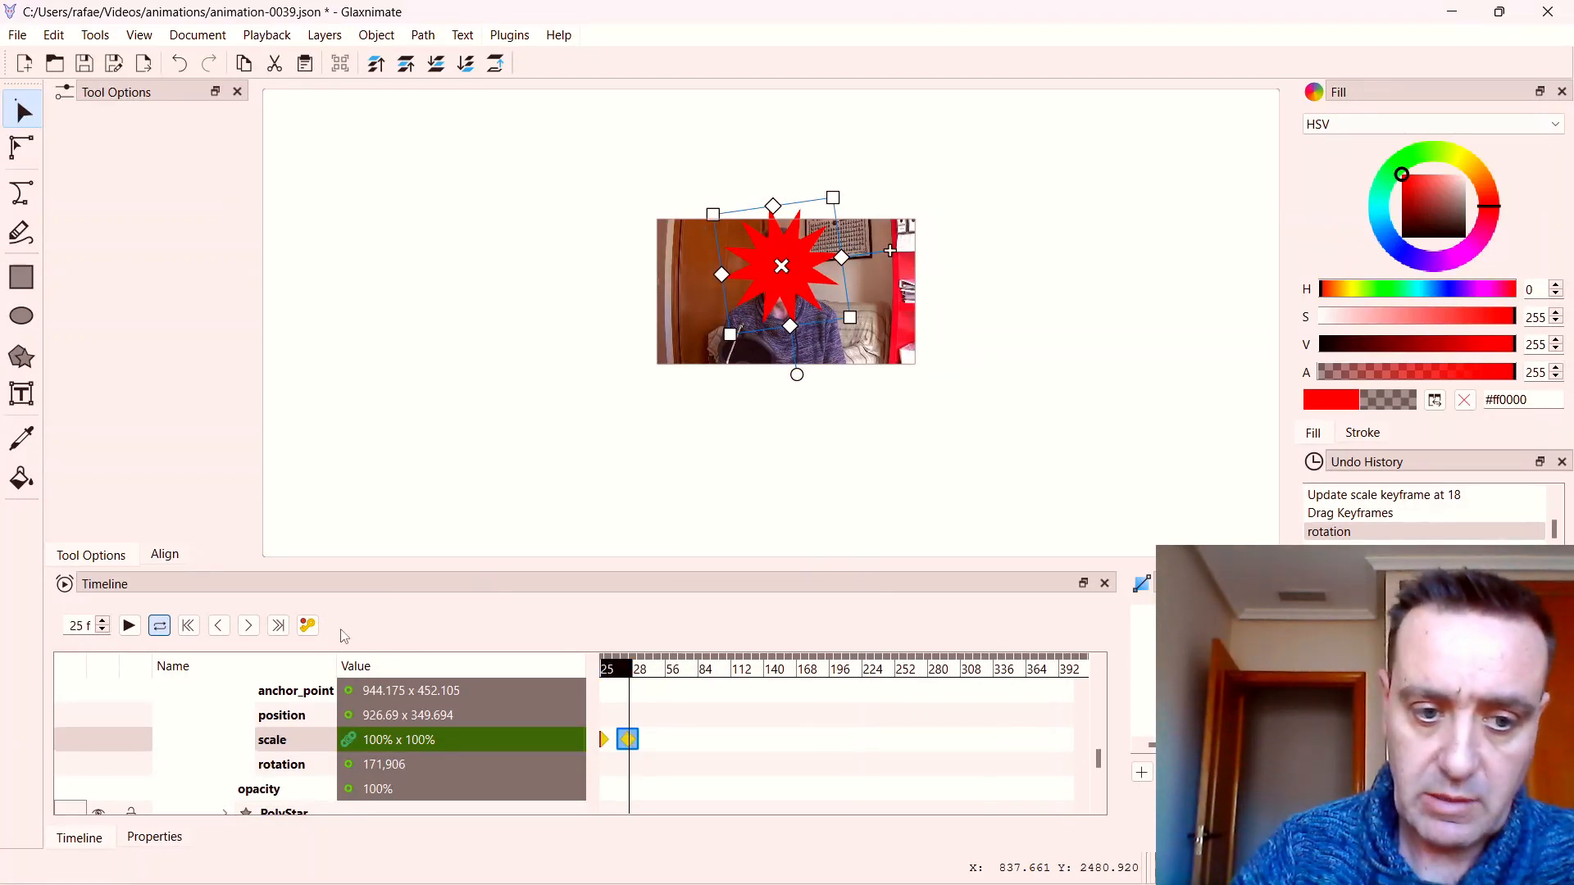
click(307, 625)
drag(796, 374, 678, 230)
click(710, 675)
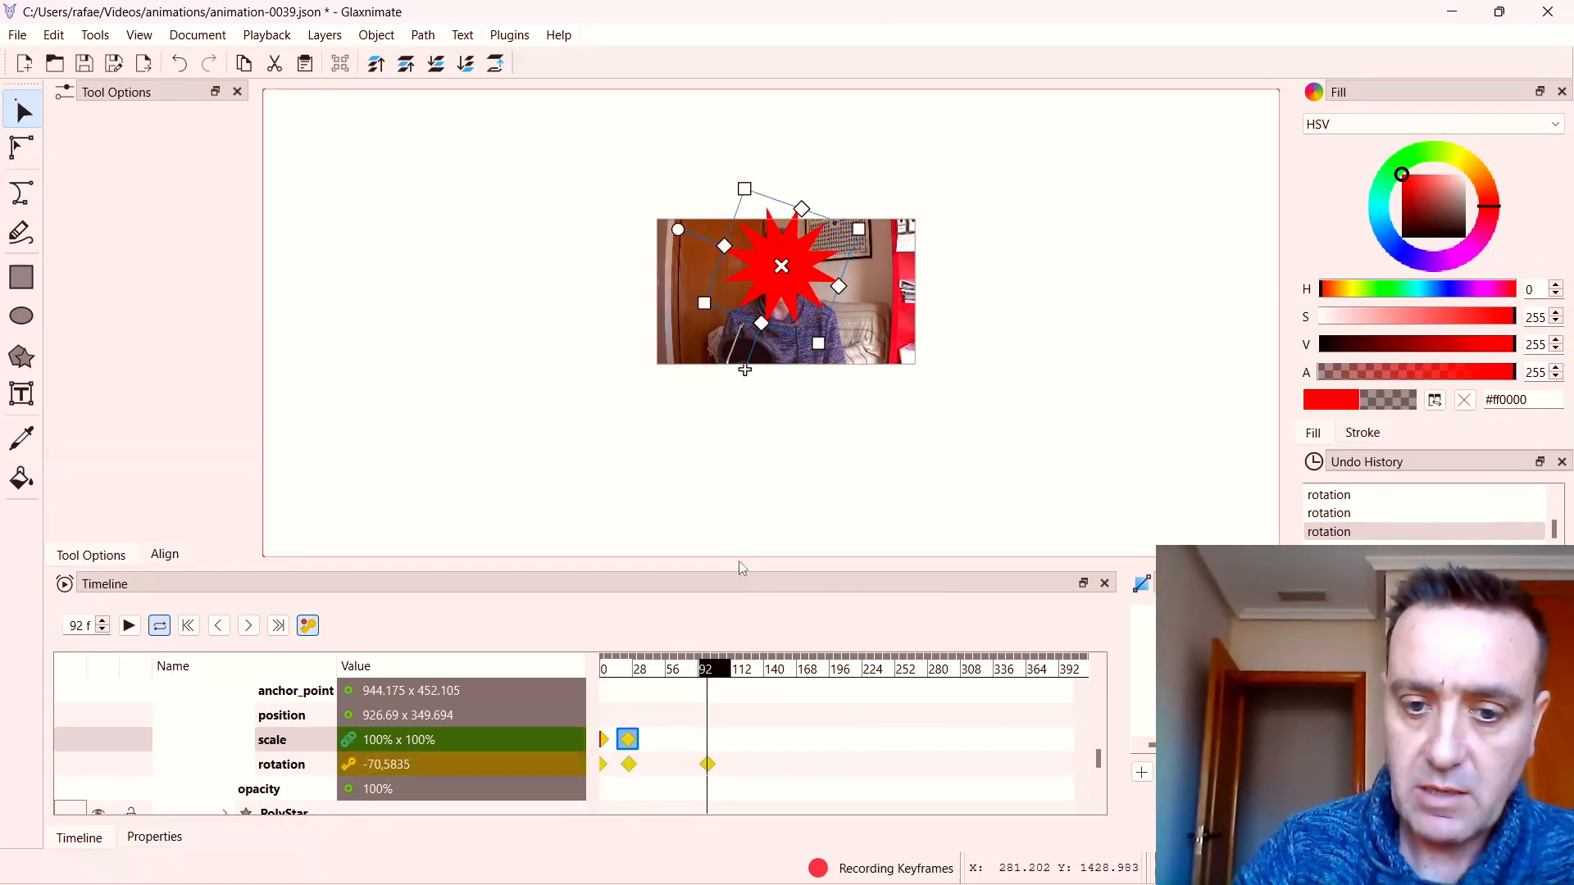
Record star rotation keyframes of about 98° at frame 153 and about 250° at frame 203.
click(779, 674)
drag(687, 230, 891, 281)
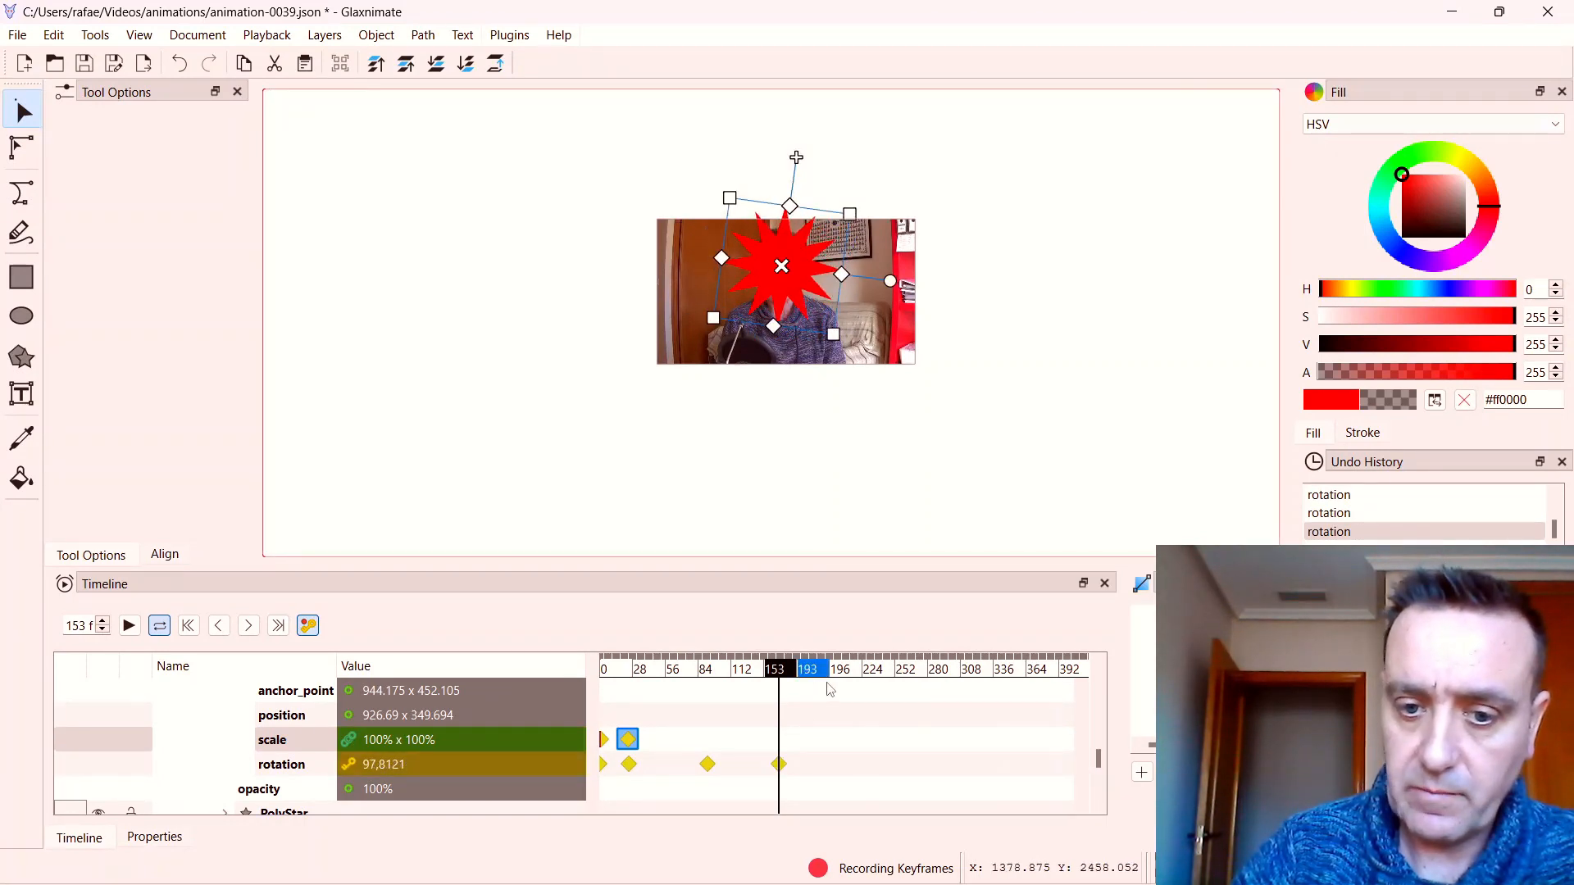
click(836, 679)
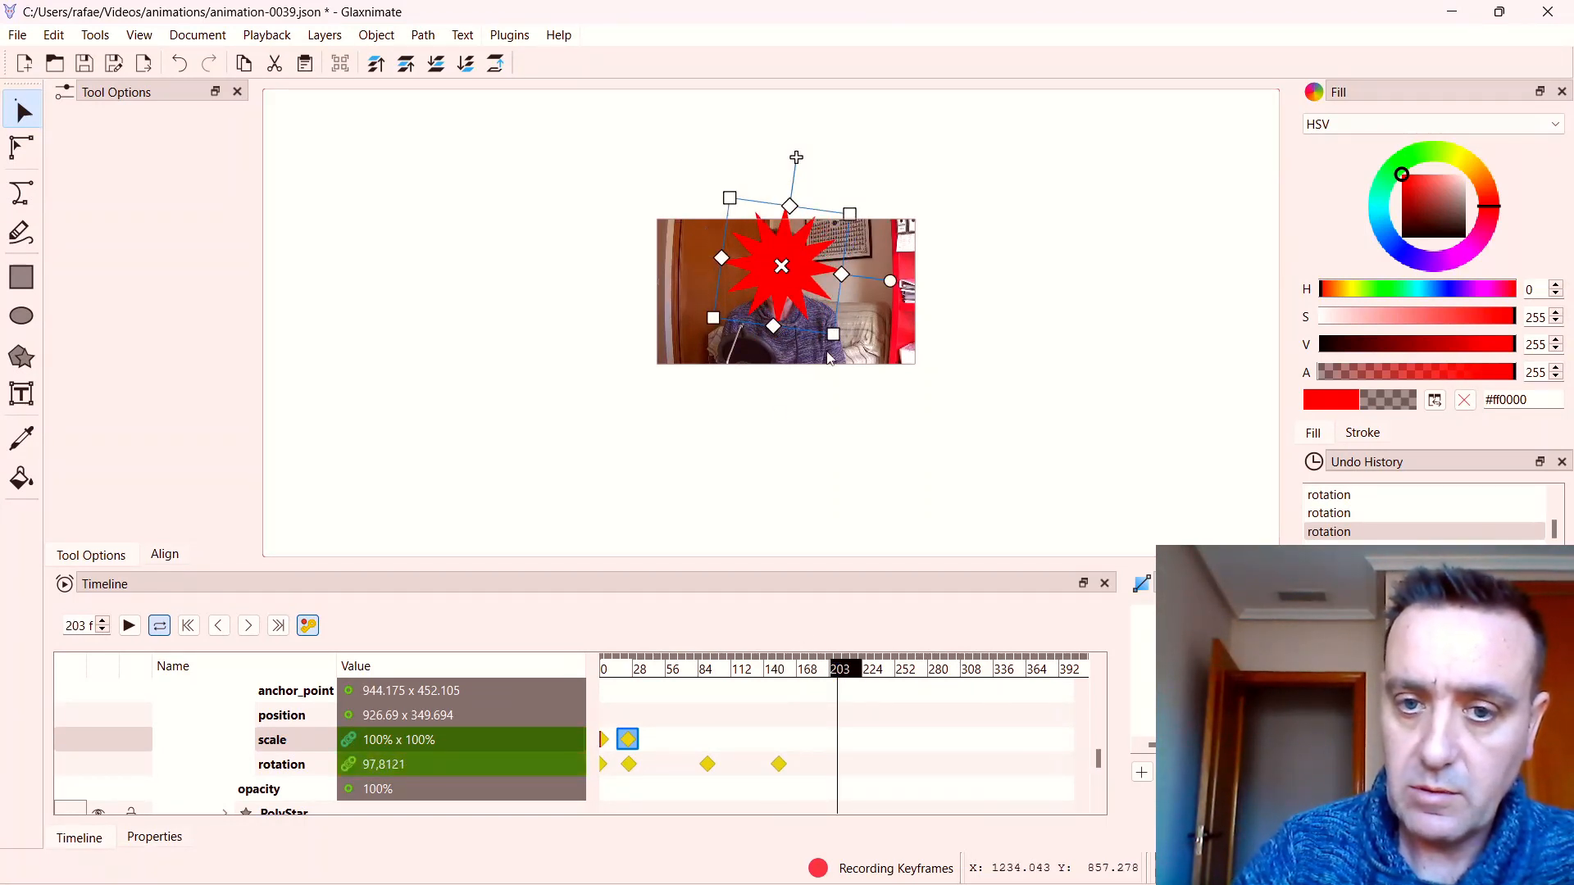
drag(897, 292, 678, 305)
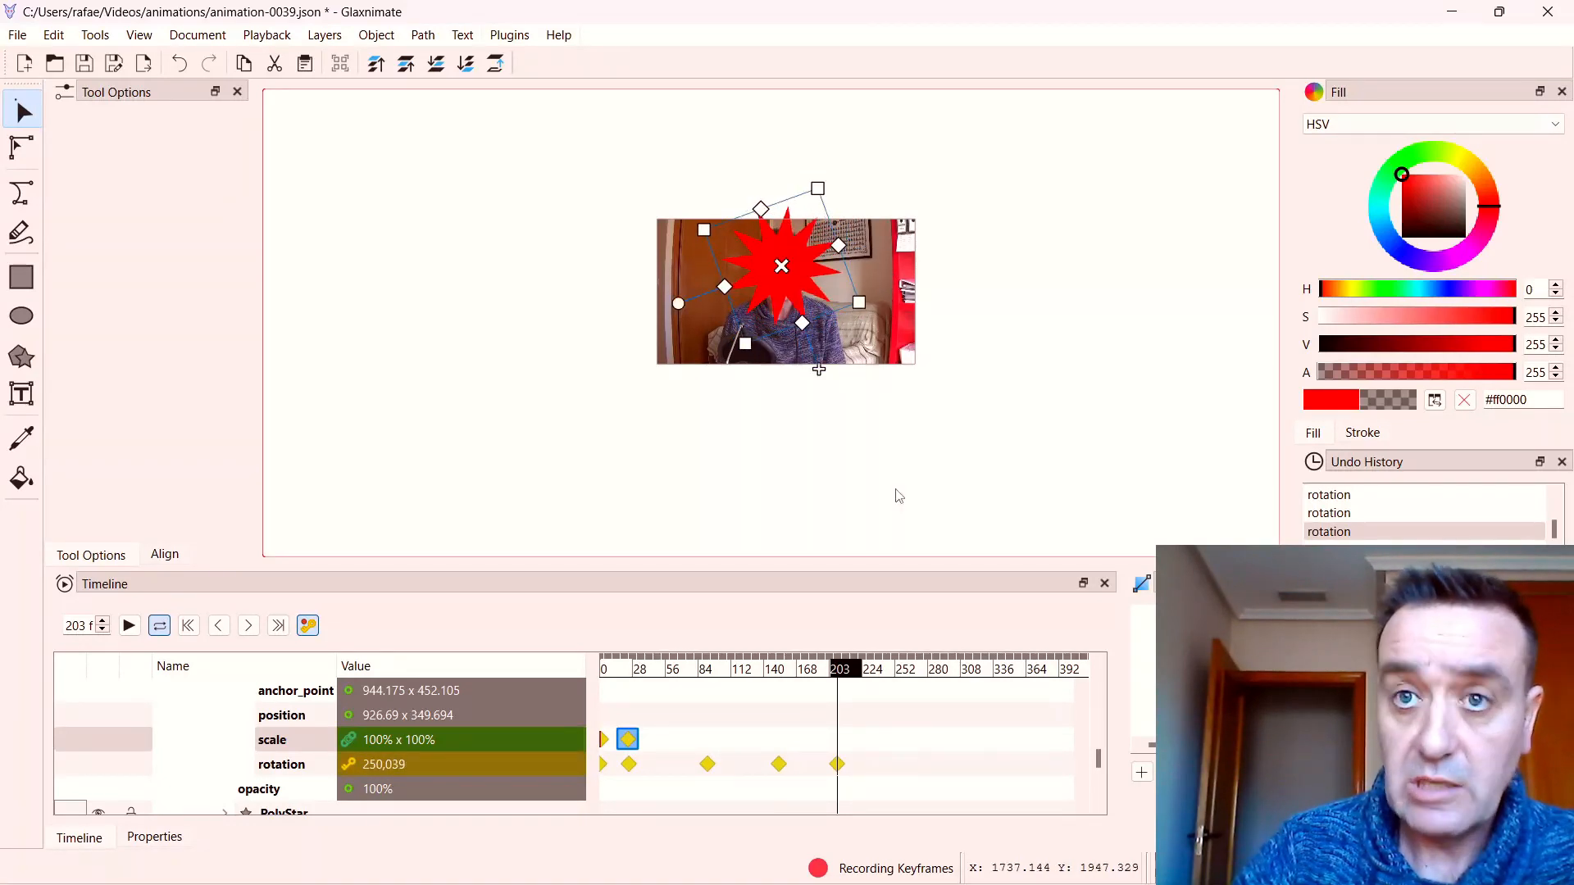
Record star rotation keyframes of about -4° at frame 270 and about 148° at frame 319.
click(917, 677)
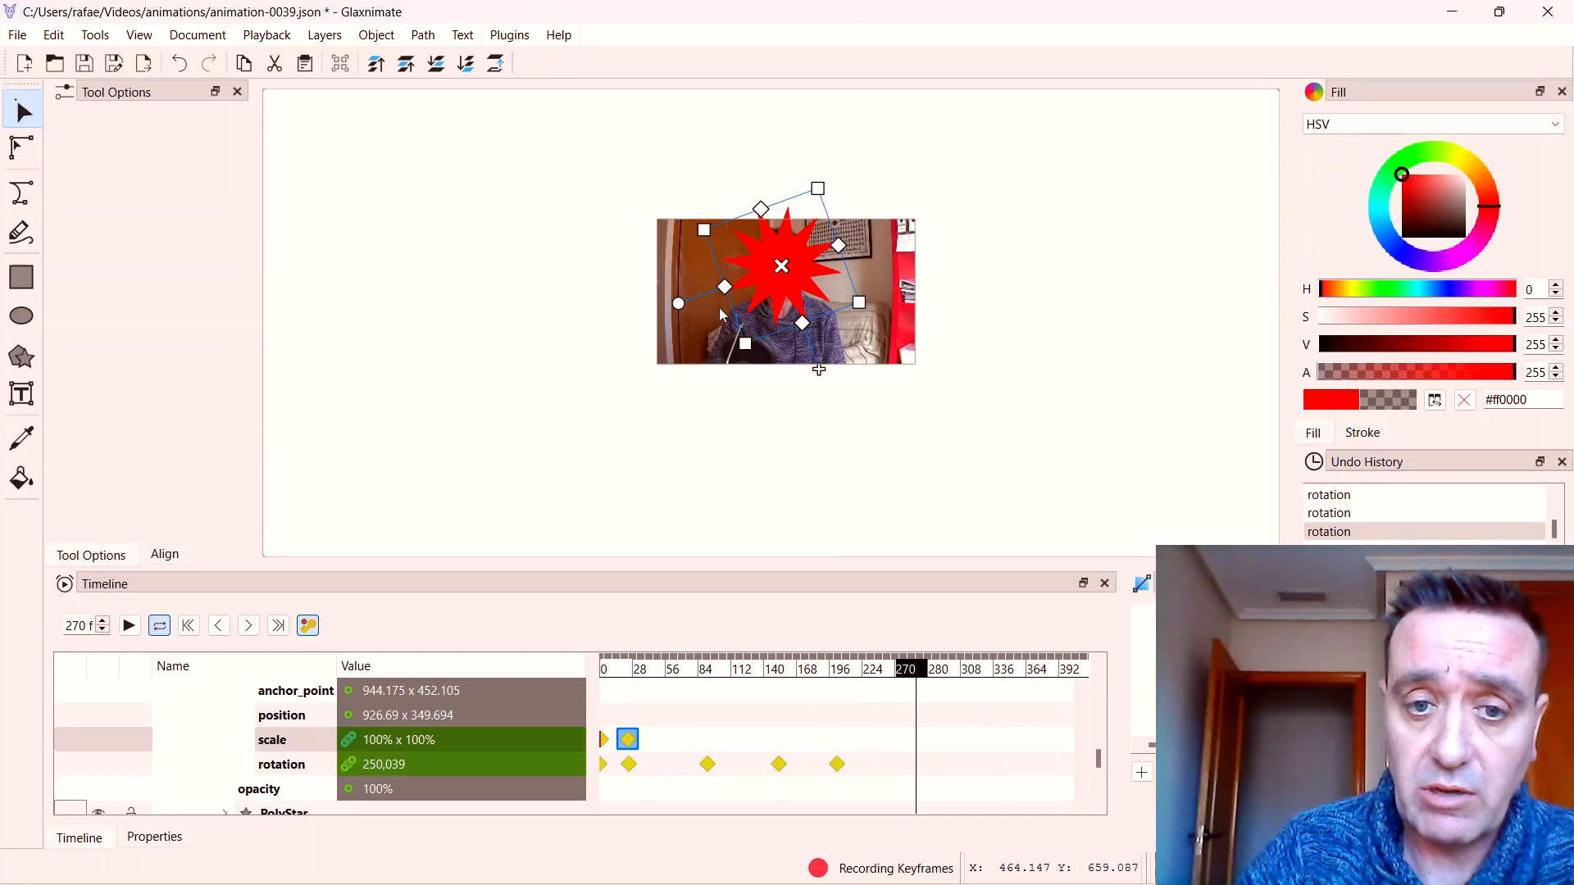
drag(684, 310, 773, 155)
click(976, 670)
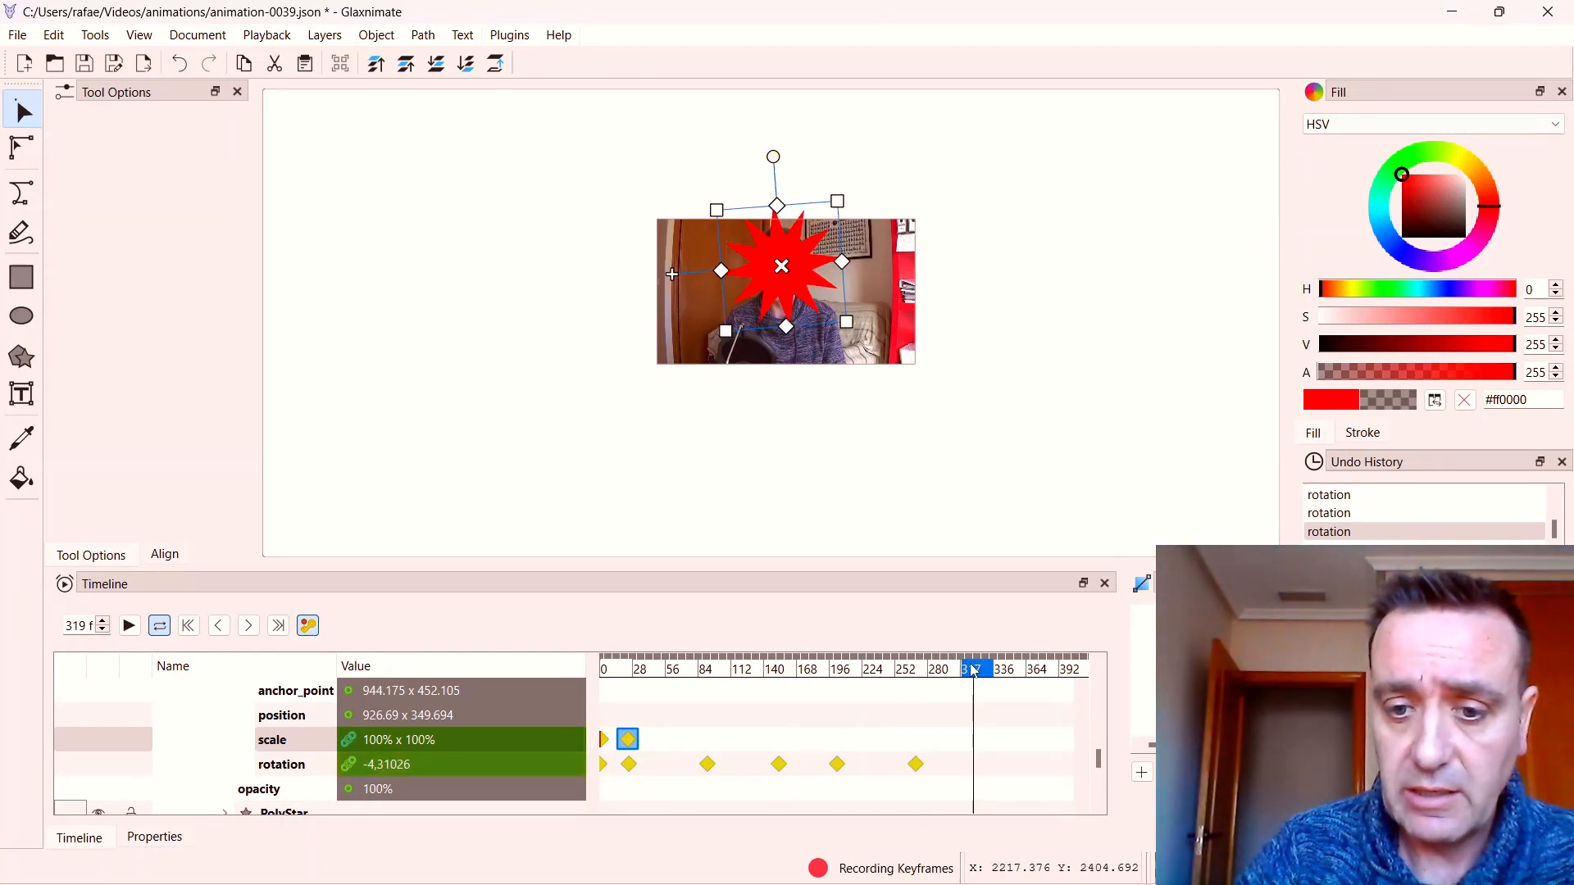
drag(773, 157, 840, 359)
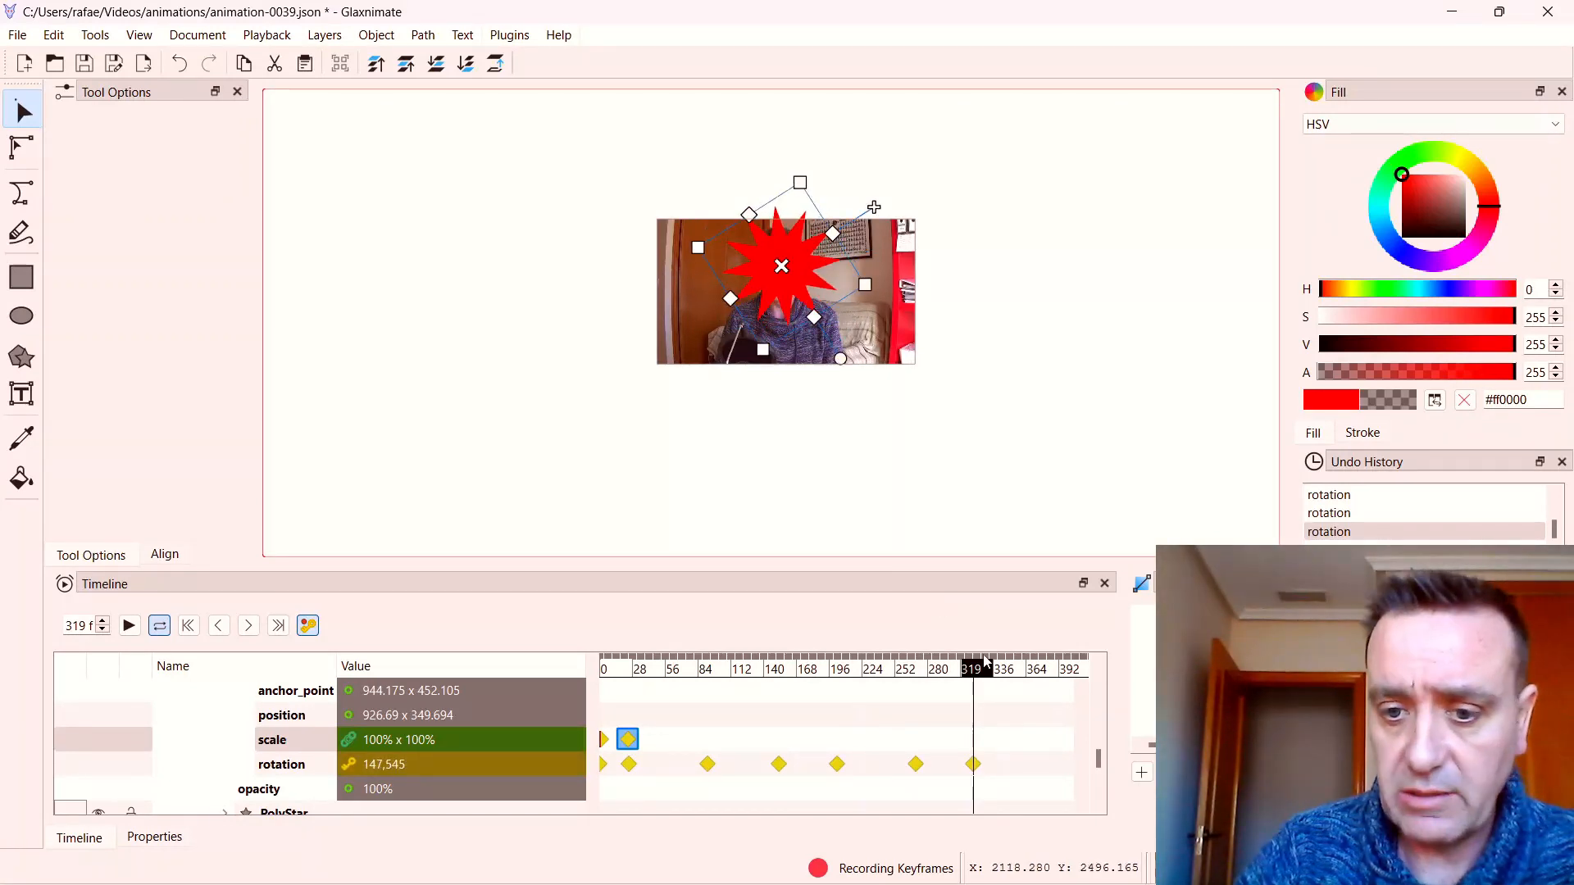
Record star rotation keyframes of about -60° at frame 365 and about 61° at frame 395.
click(1026, 672)
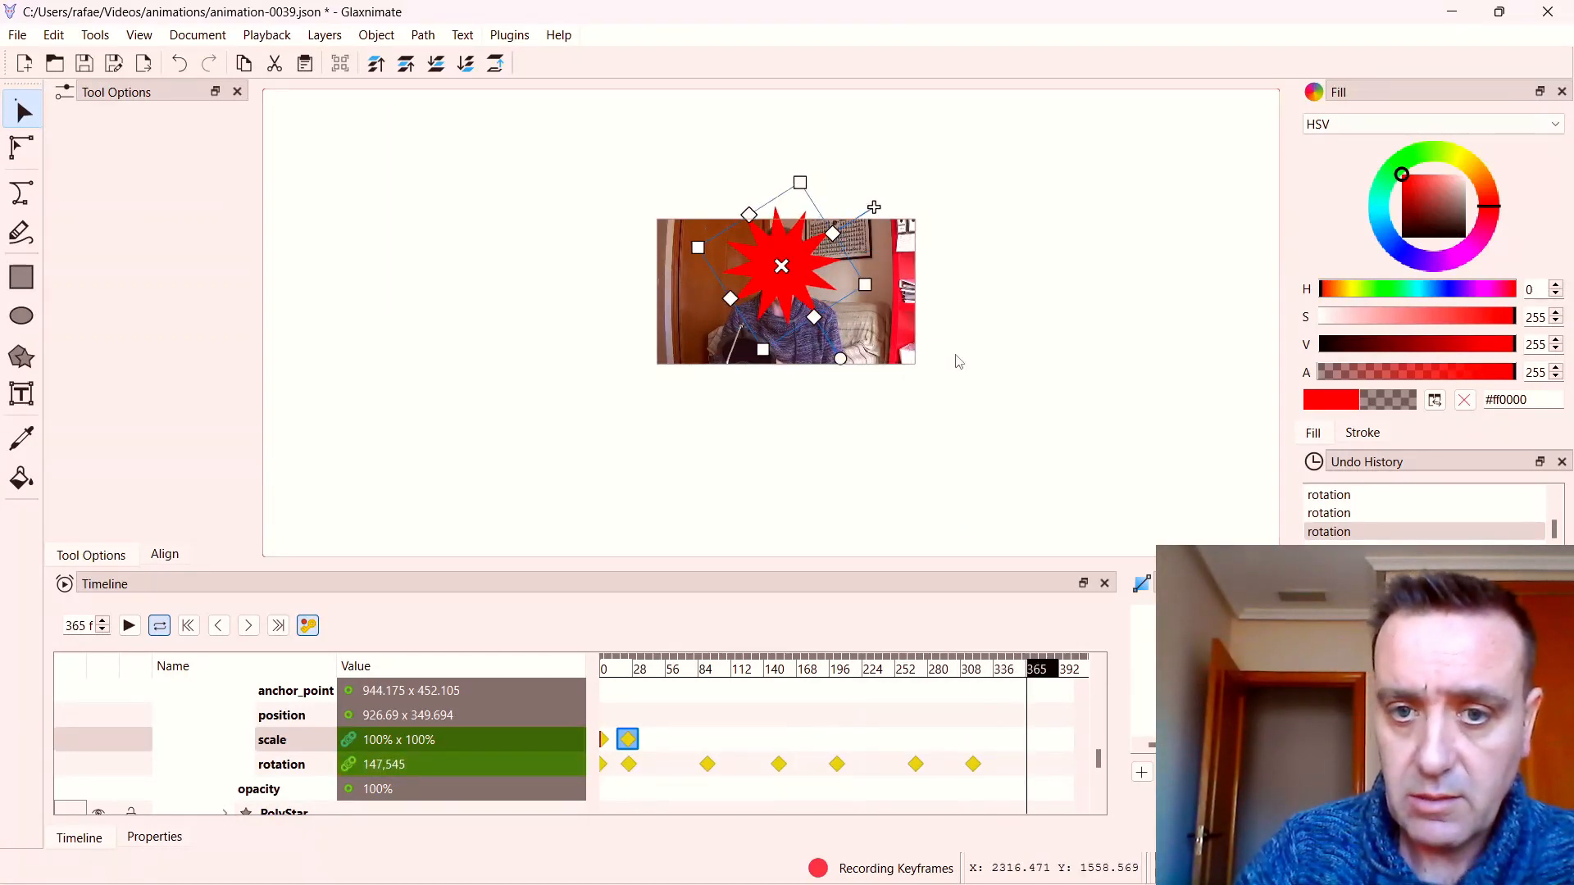
drag(844, 361, 686, 211)
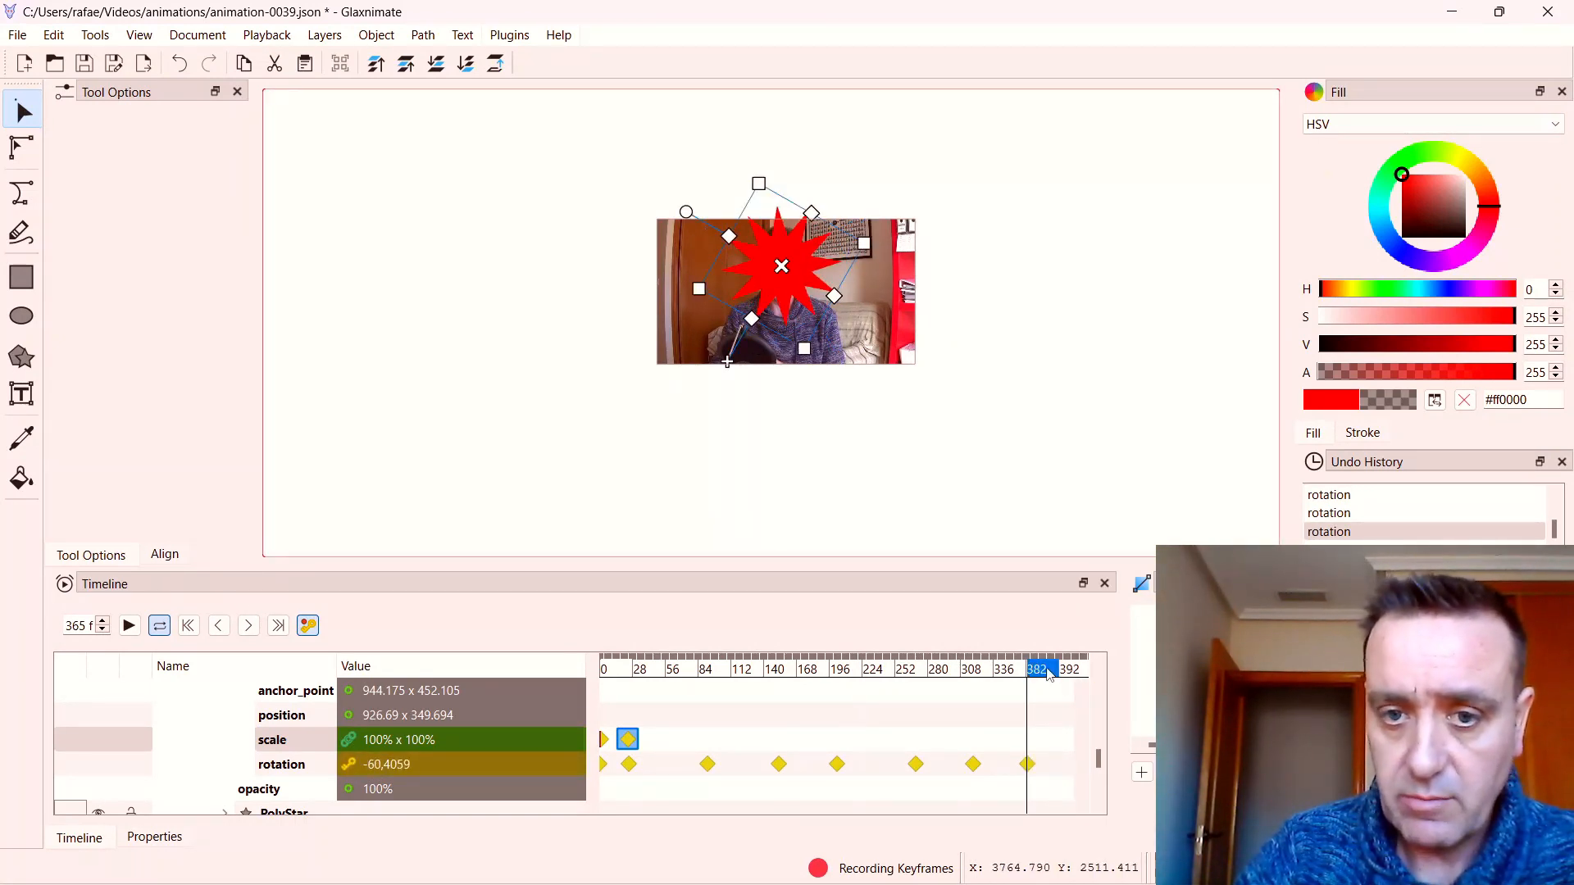
mouse_move(1048, 673)
mouse_down()
mouse_move(1081, 675)
mouse_move(1063, 675)
mouse_up()
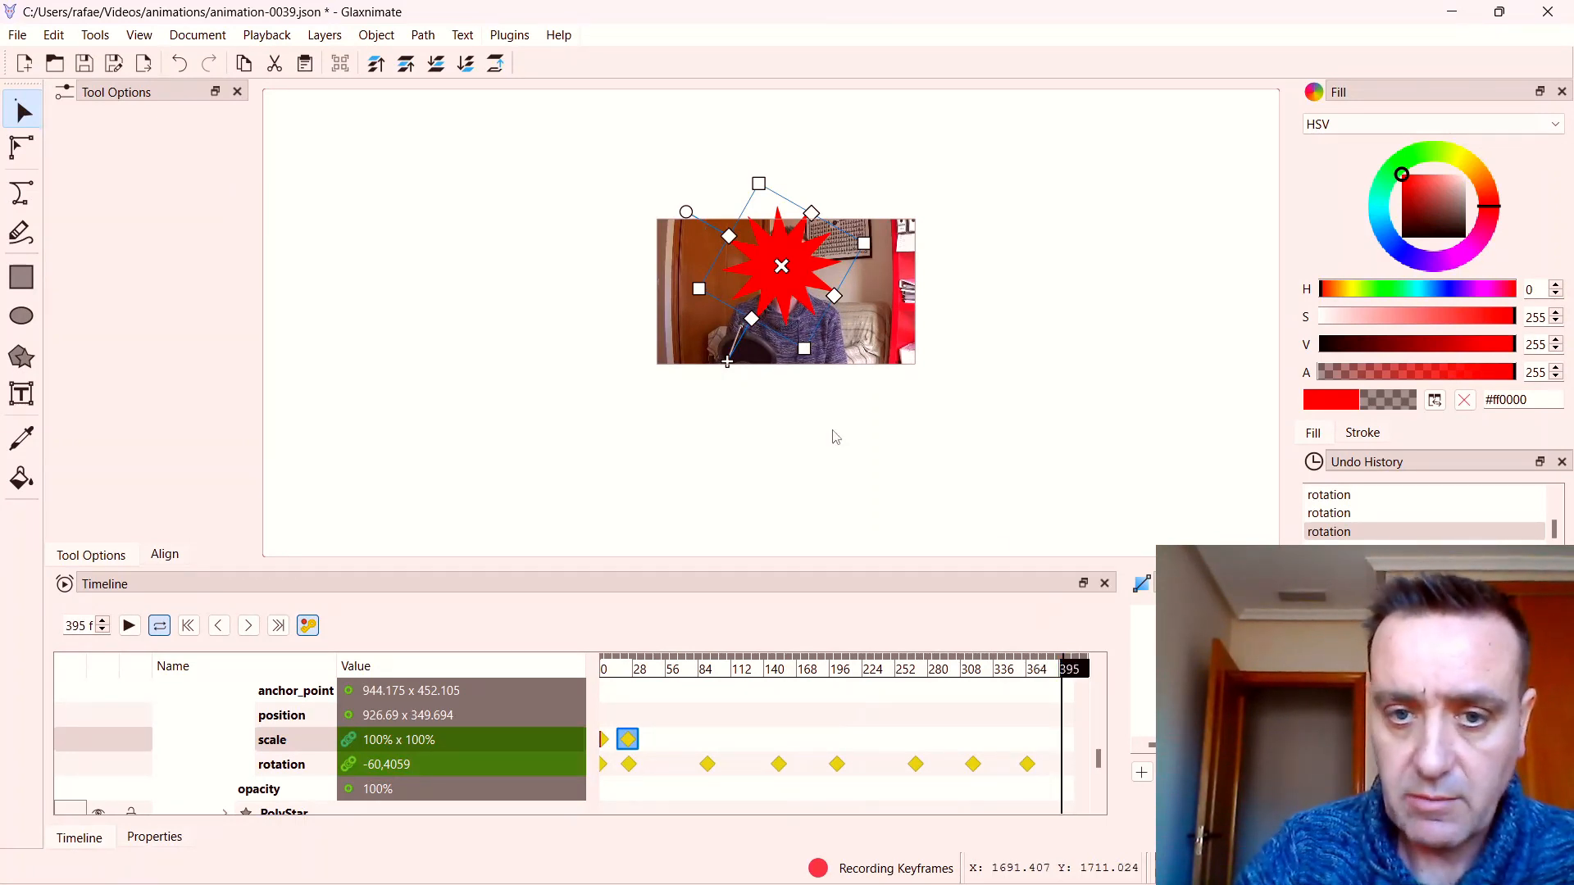
drag(687, 213, 877, 213)
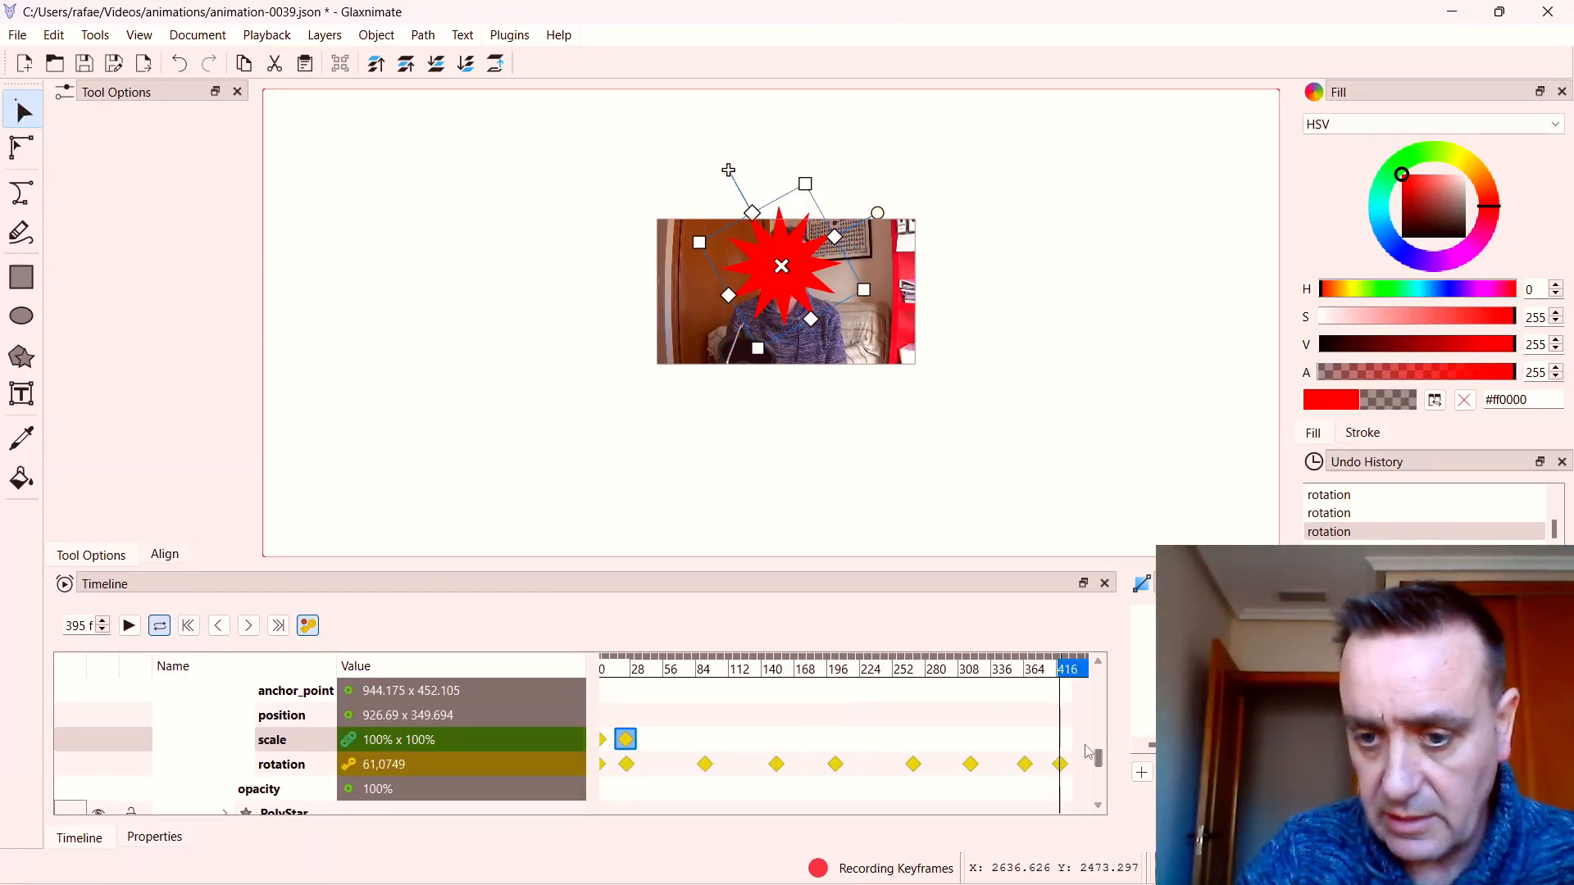
Add a 100% scale keyframe at frame 394 and shift it slightly earlier than the last rotation keyframe.
click(1061, 768)
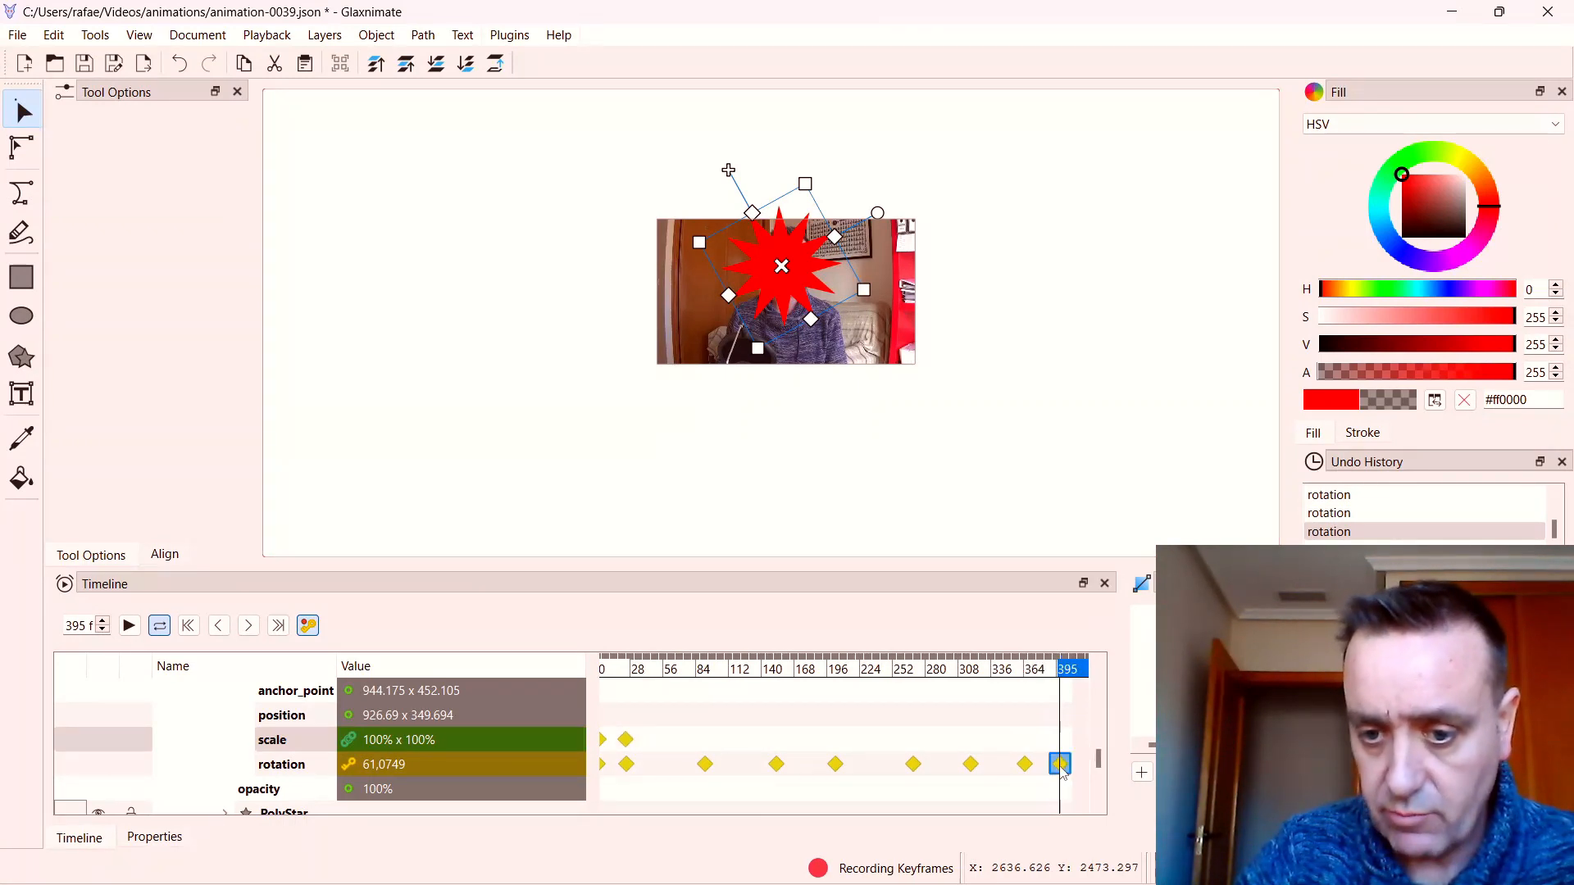
click(1049, 673)
drag(1055, 670, 1058, 671)
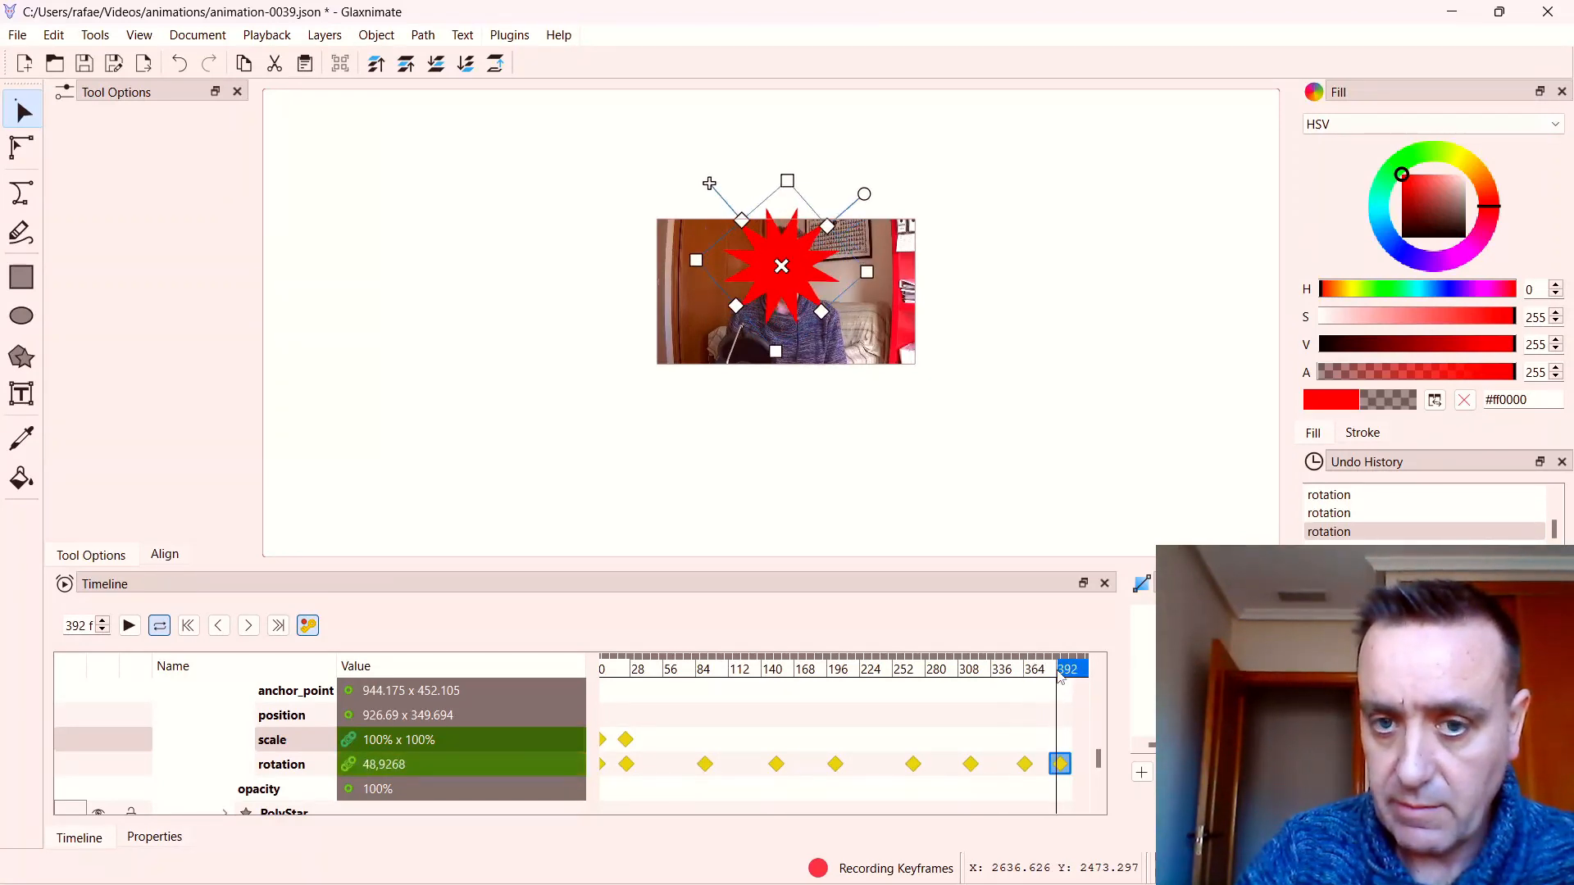
click(1058, 748)
right_click(1059, 742)
click(1083, 757)
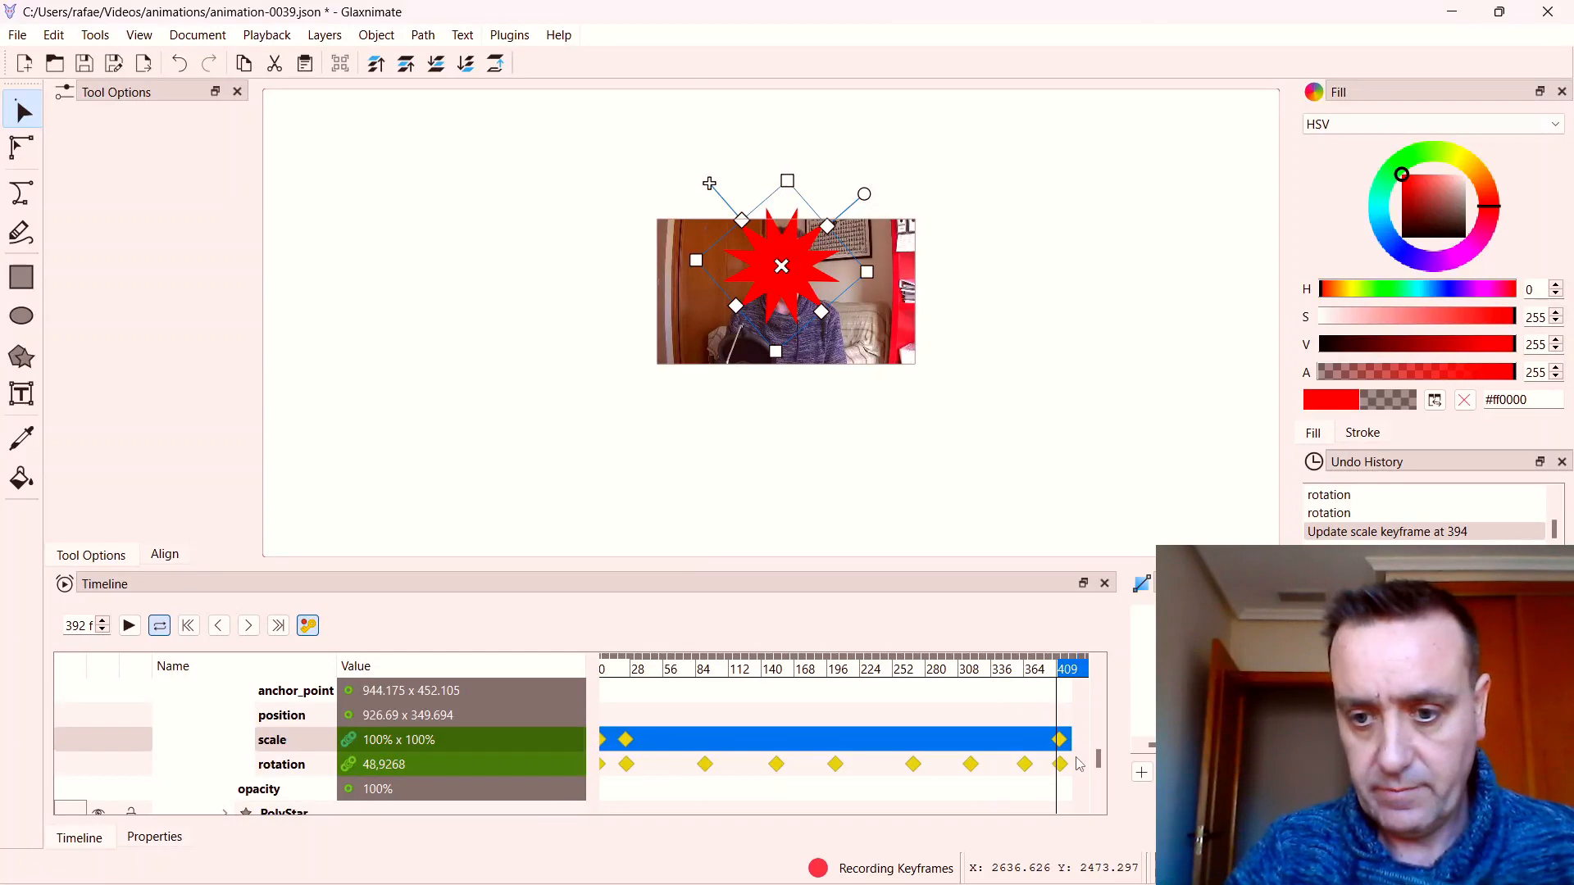
drag(1062, 740, 1054, 740)
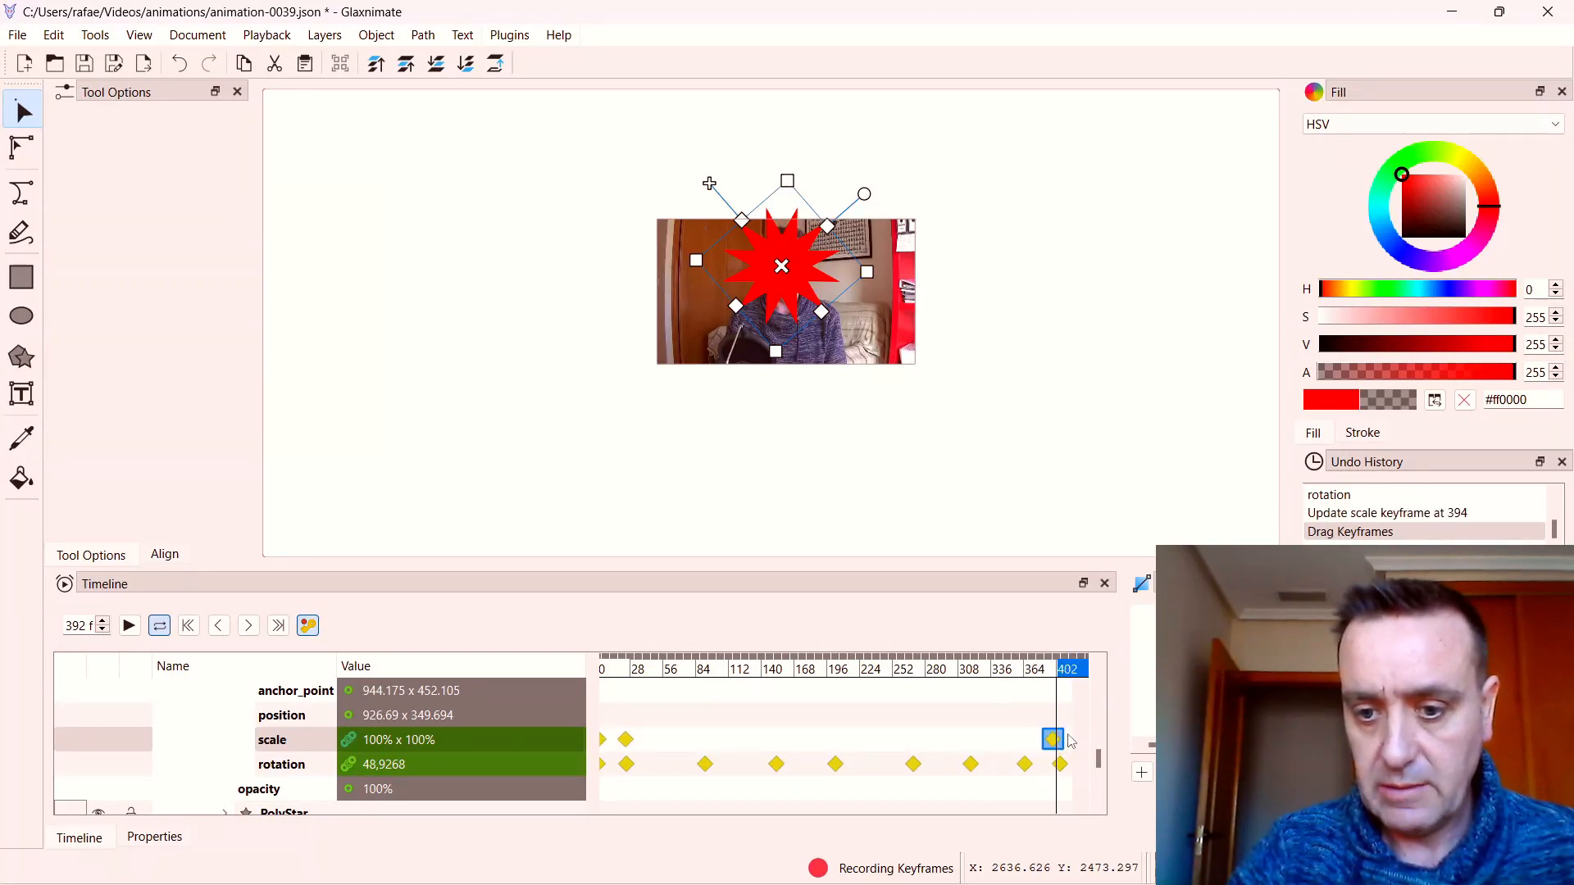
Enter a scale of 0% x 0% at frame 404 and add a scale keyframe at frame 402.
click(1071, 739)
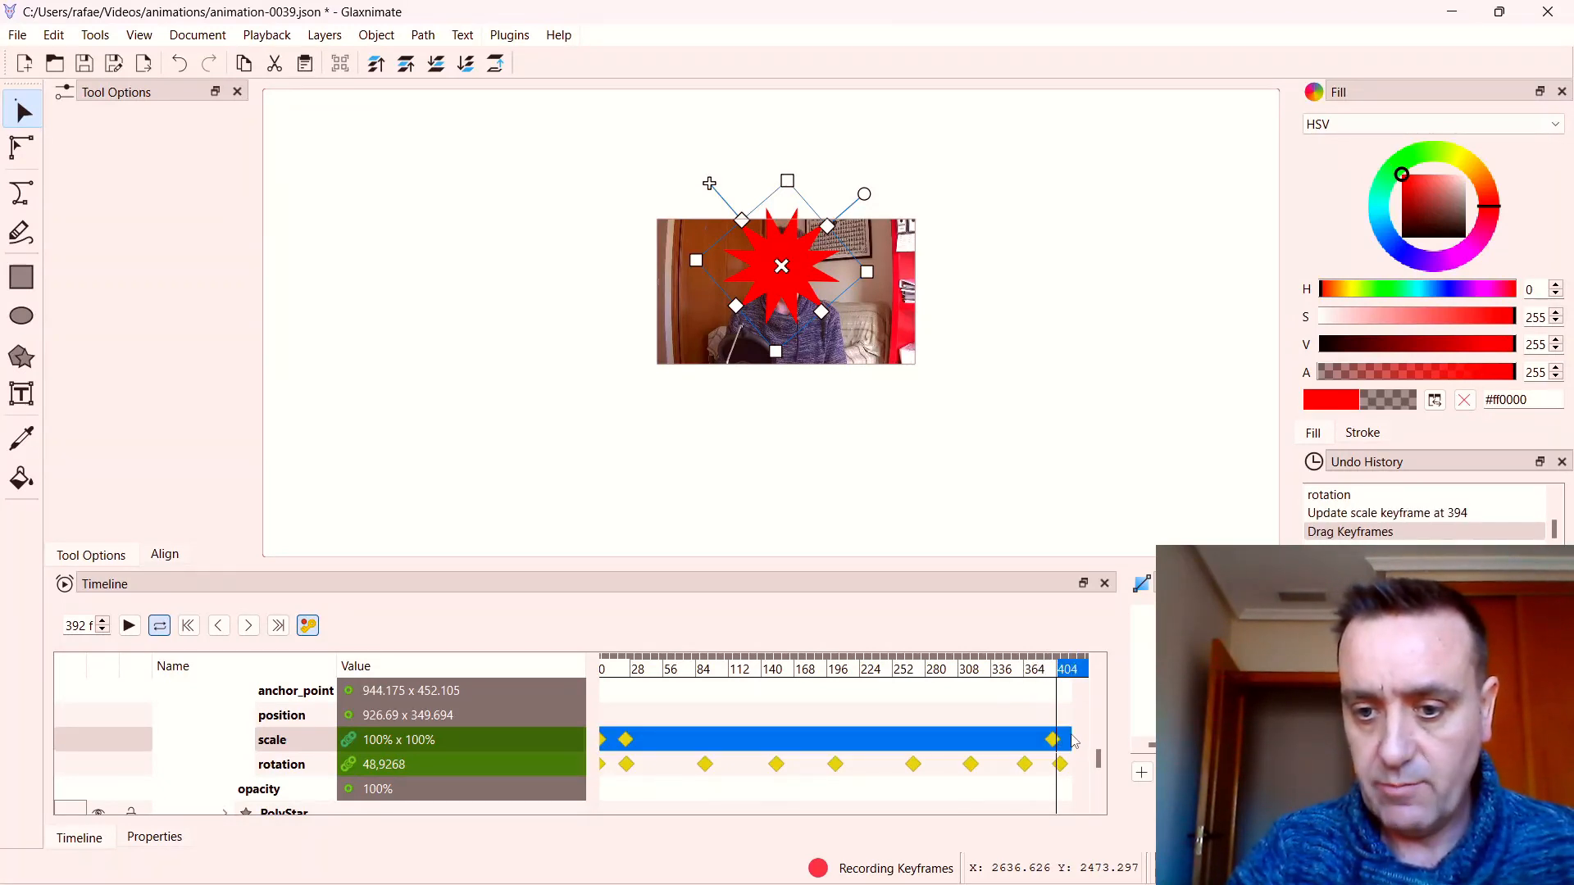
click(1075, 673)
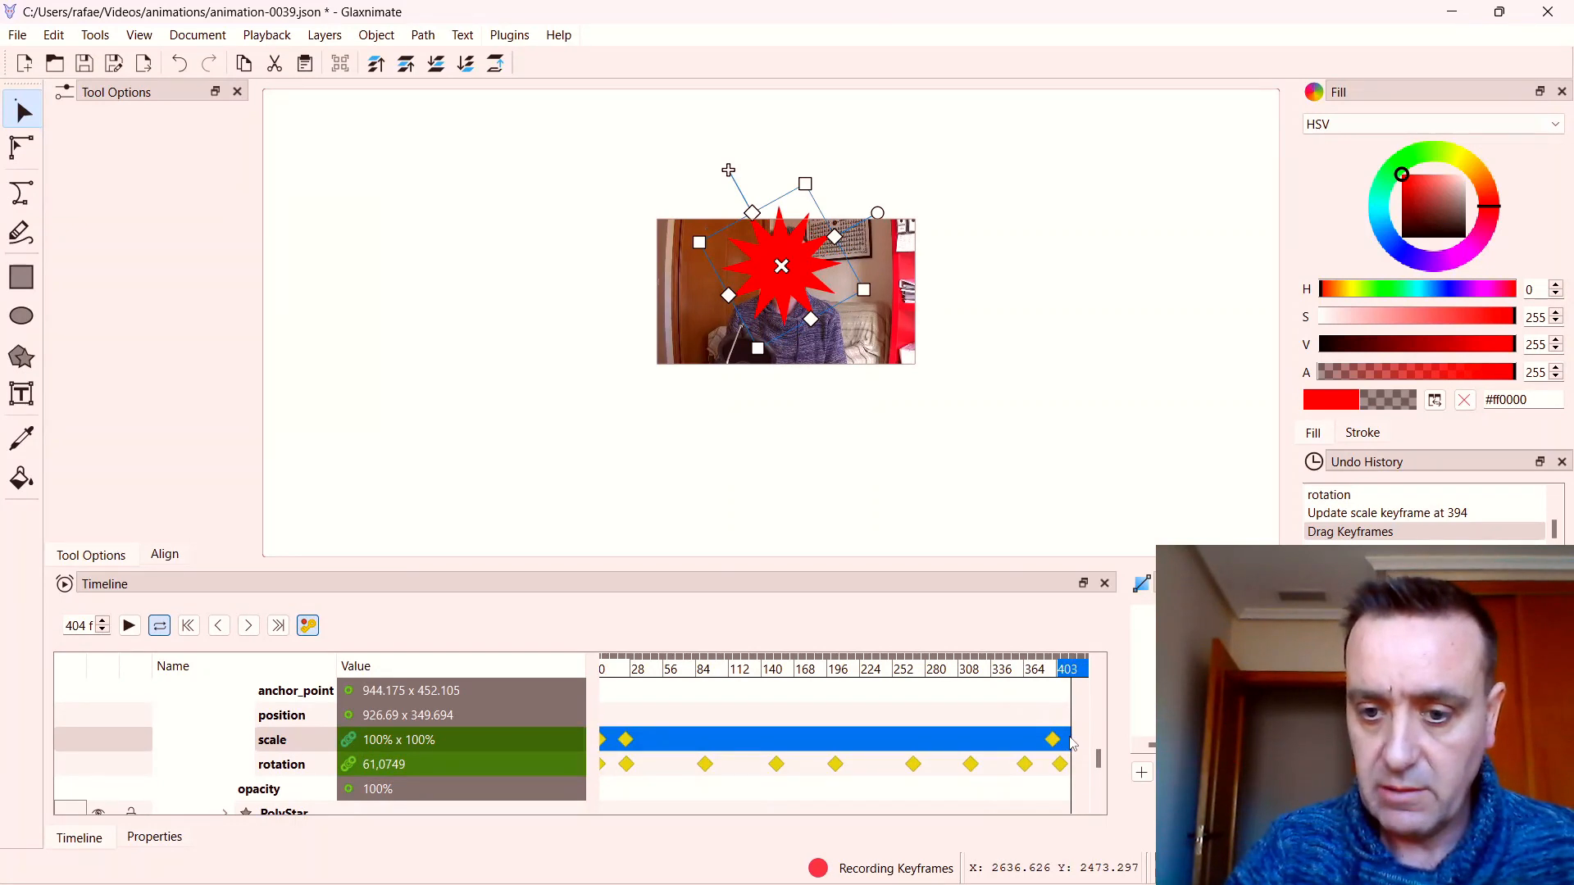
double_click(435, 741)
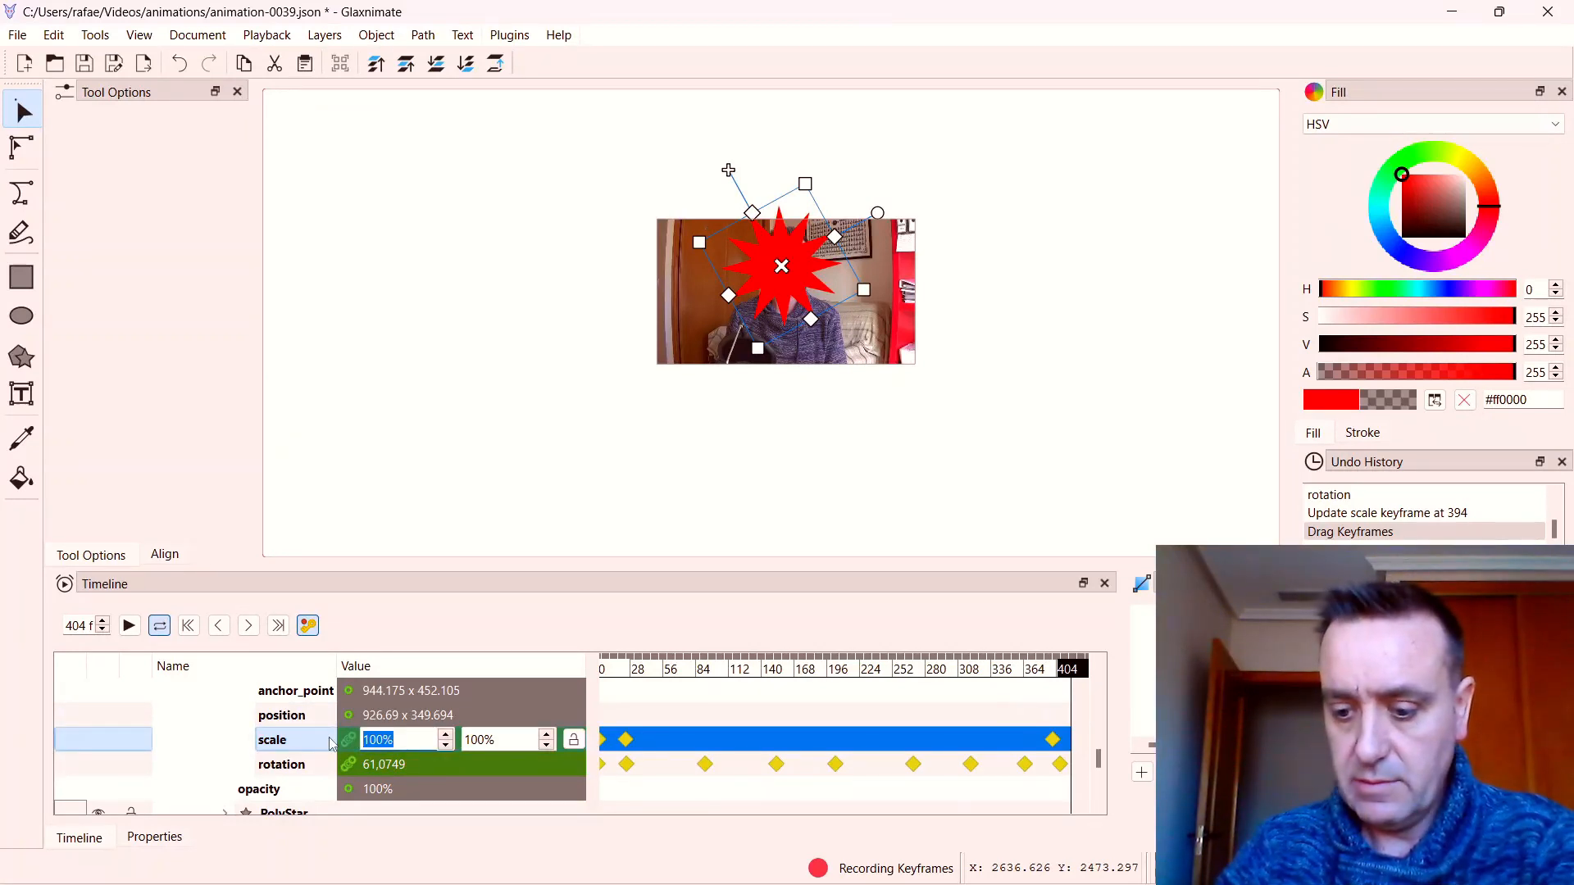
drag(508, 738, 456, 740)
text(0)
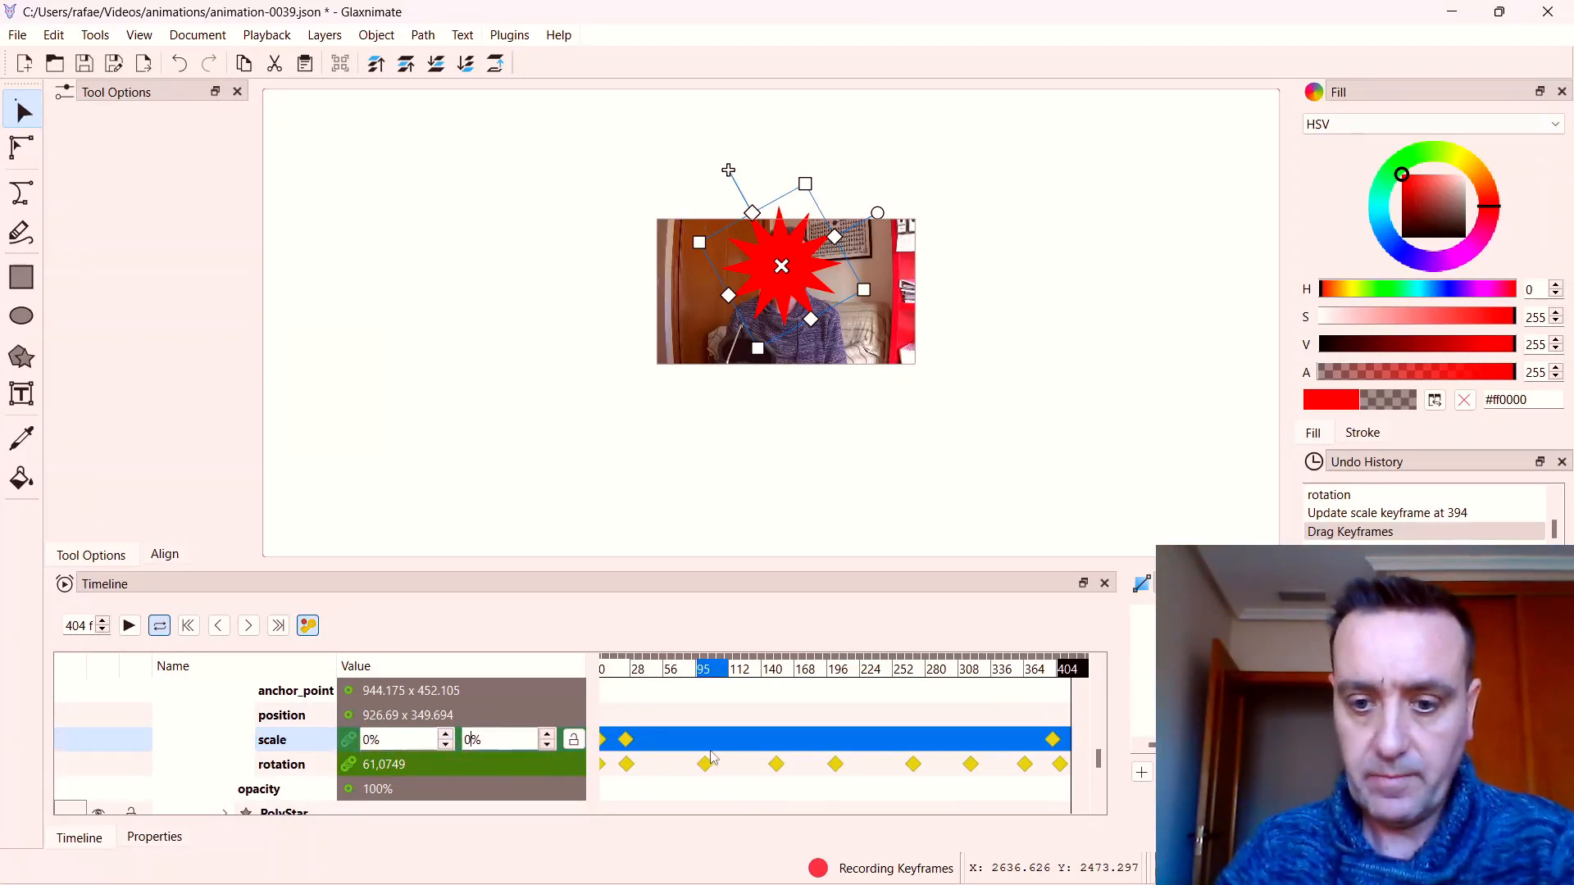
right_click(1069, 743)
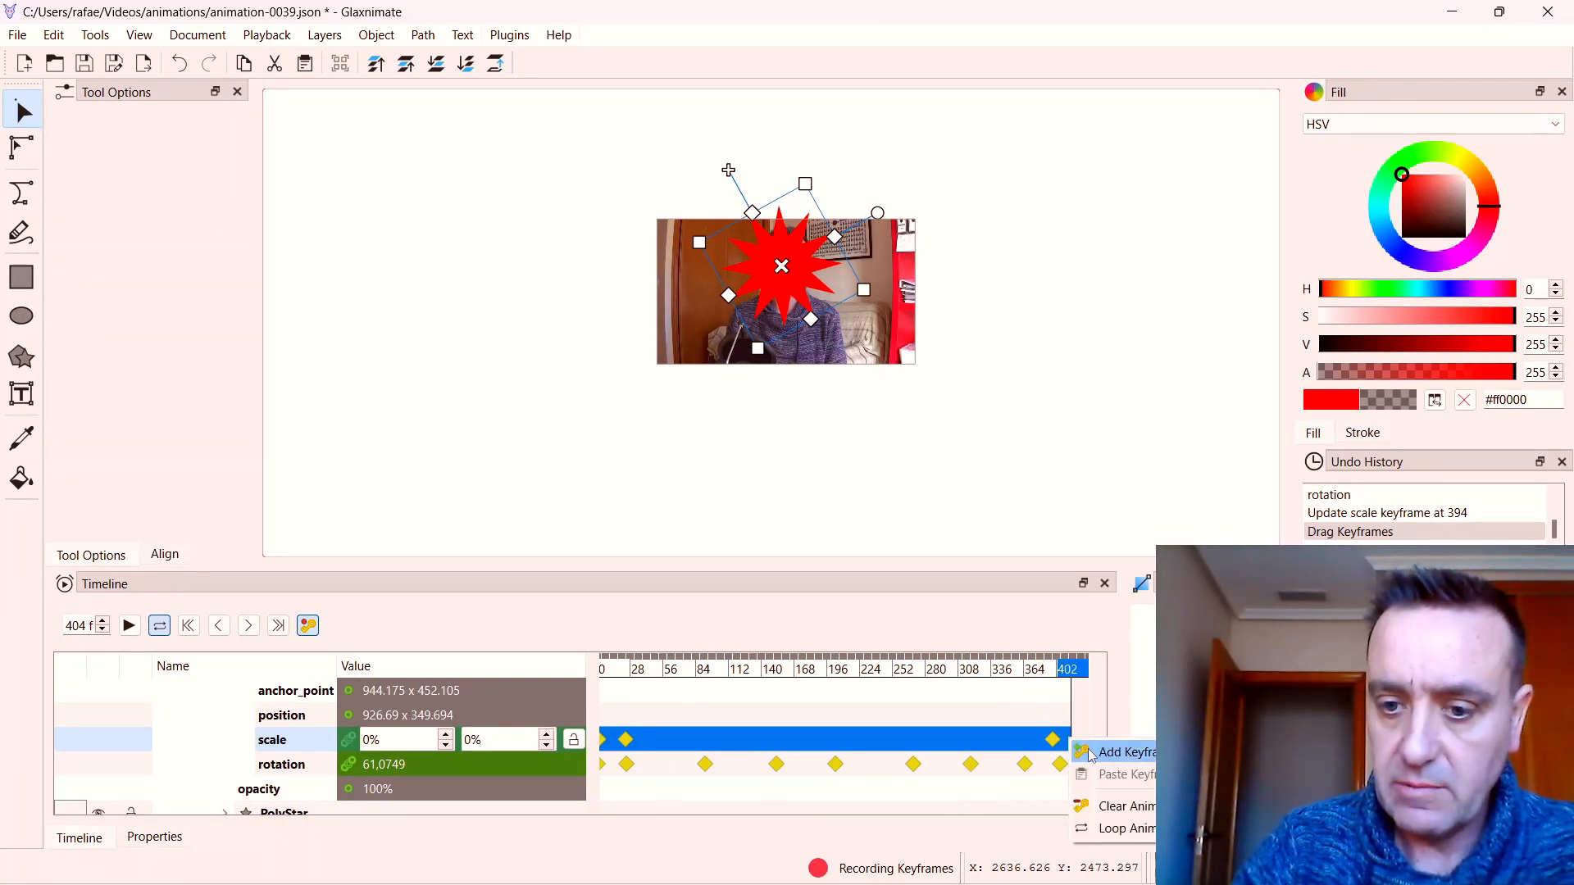
click(1102, 750)
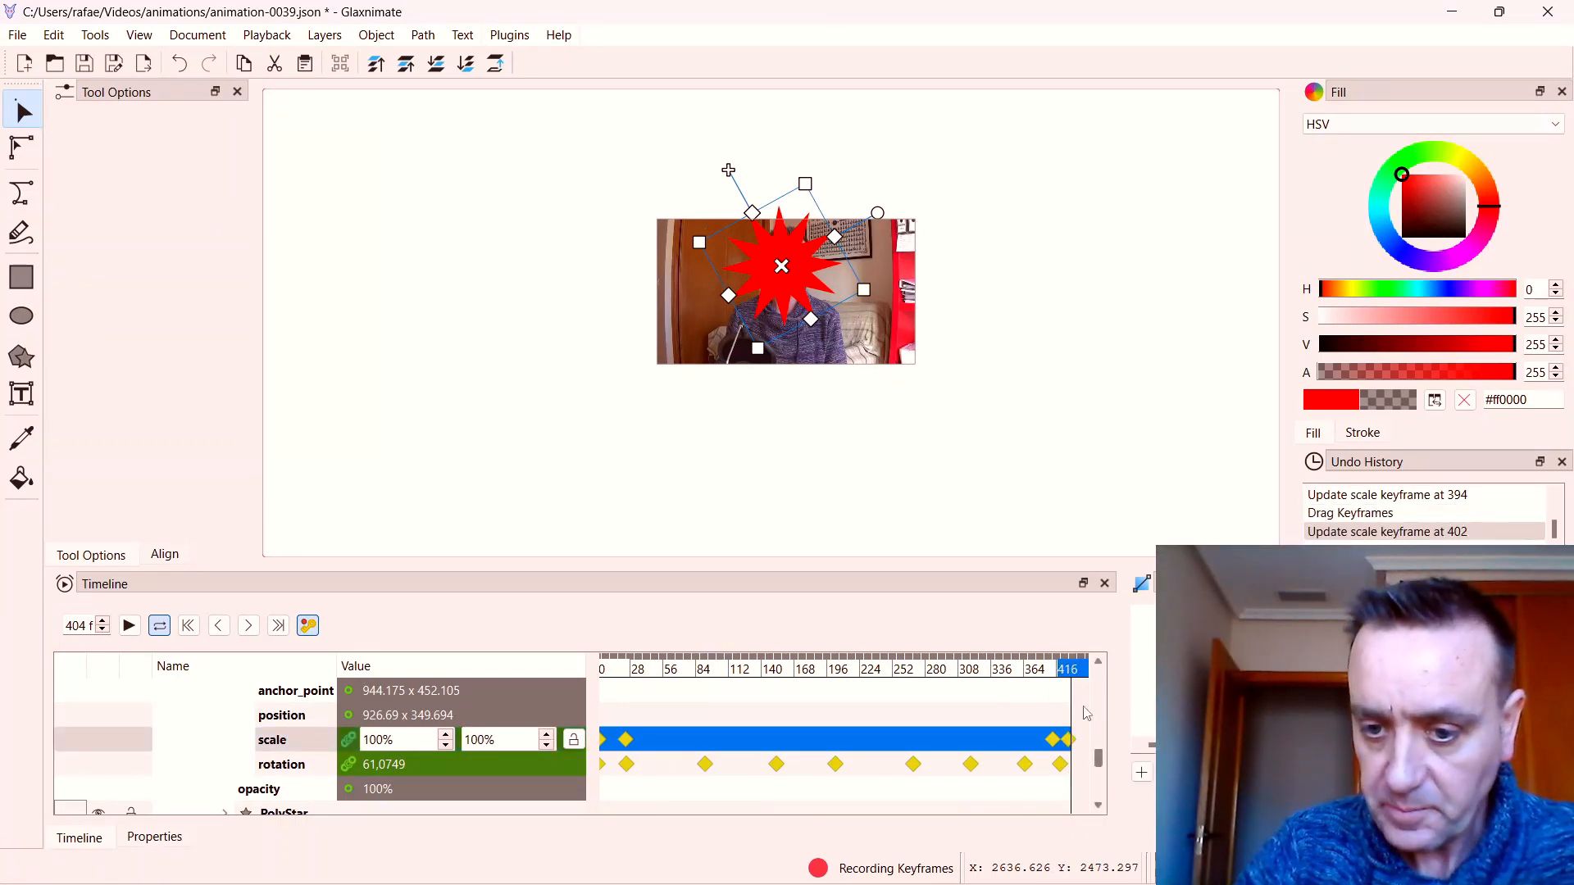
Preview the star's animation by scrubbing back through the timeline to frame 16, and save the animation file.
drag(1071, 679, 378, 736)
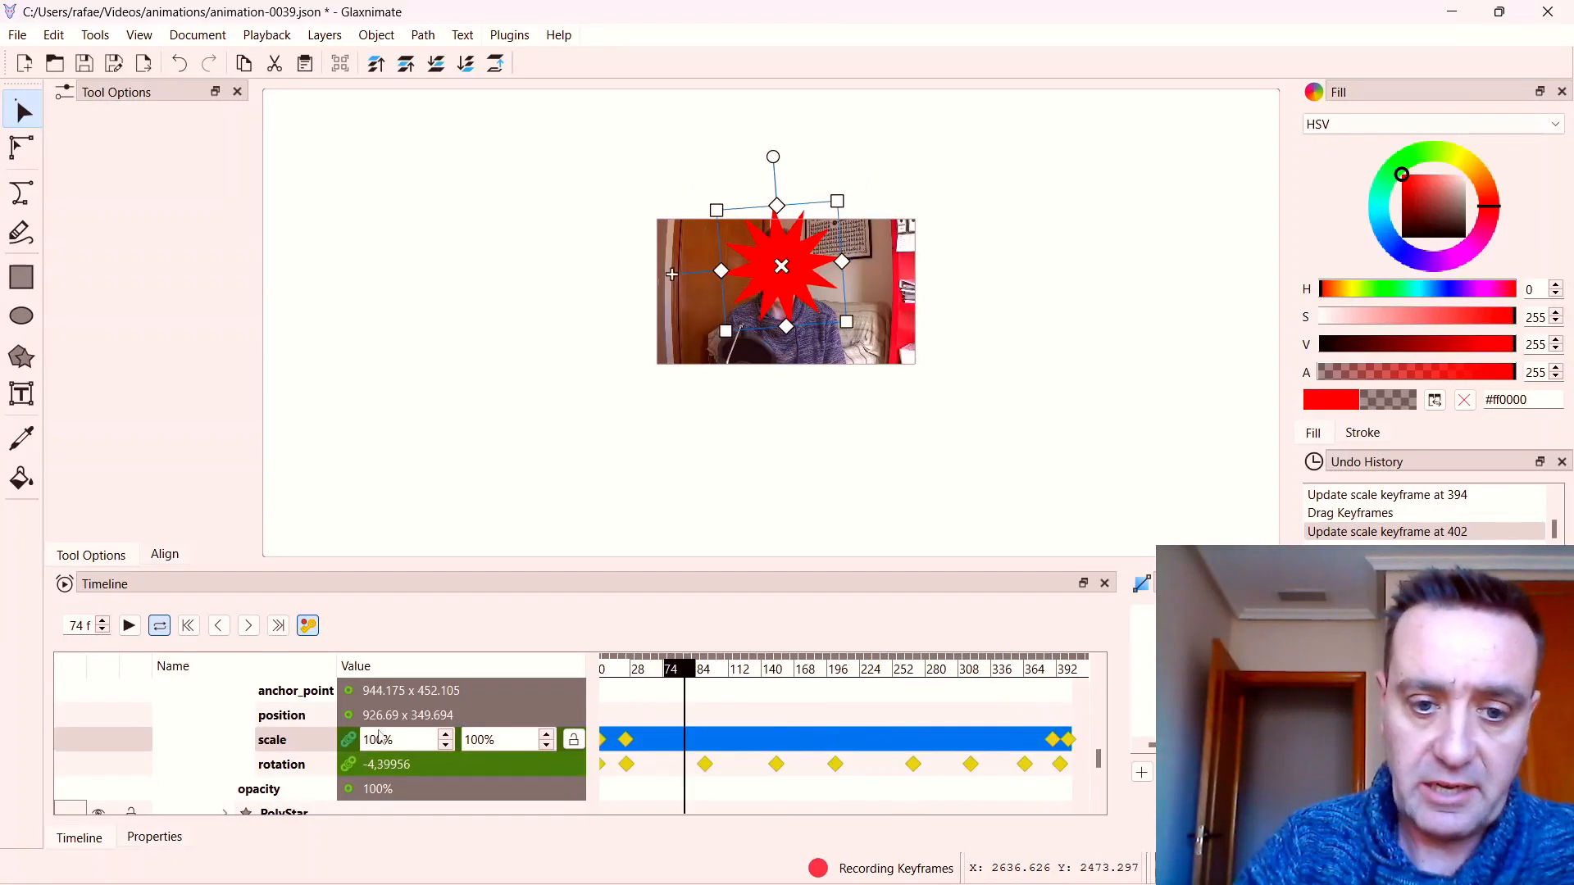
drag(670, 725, 617, 689)
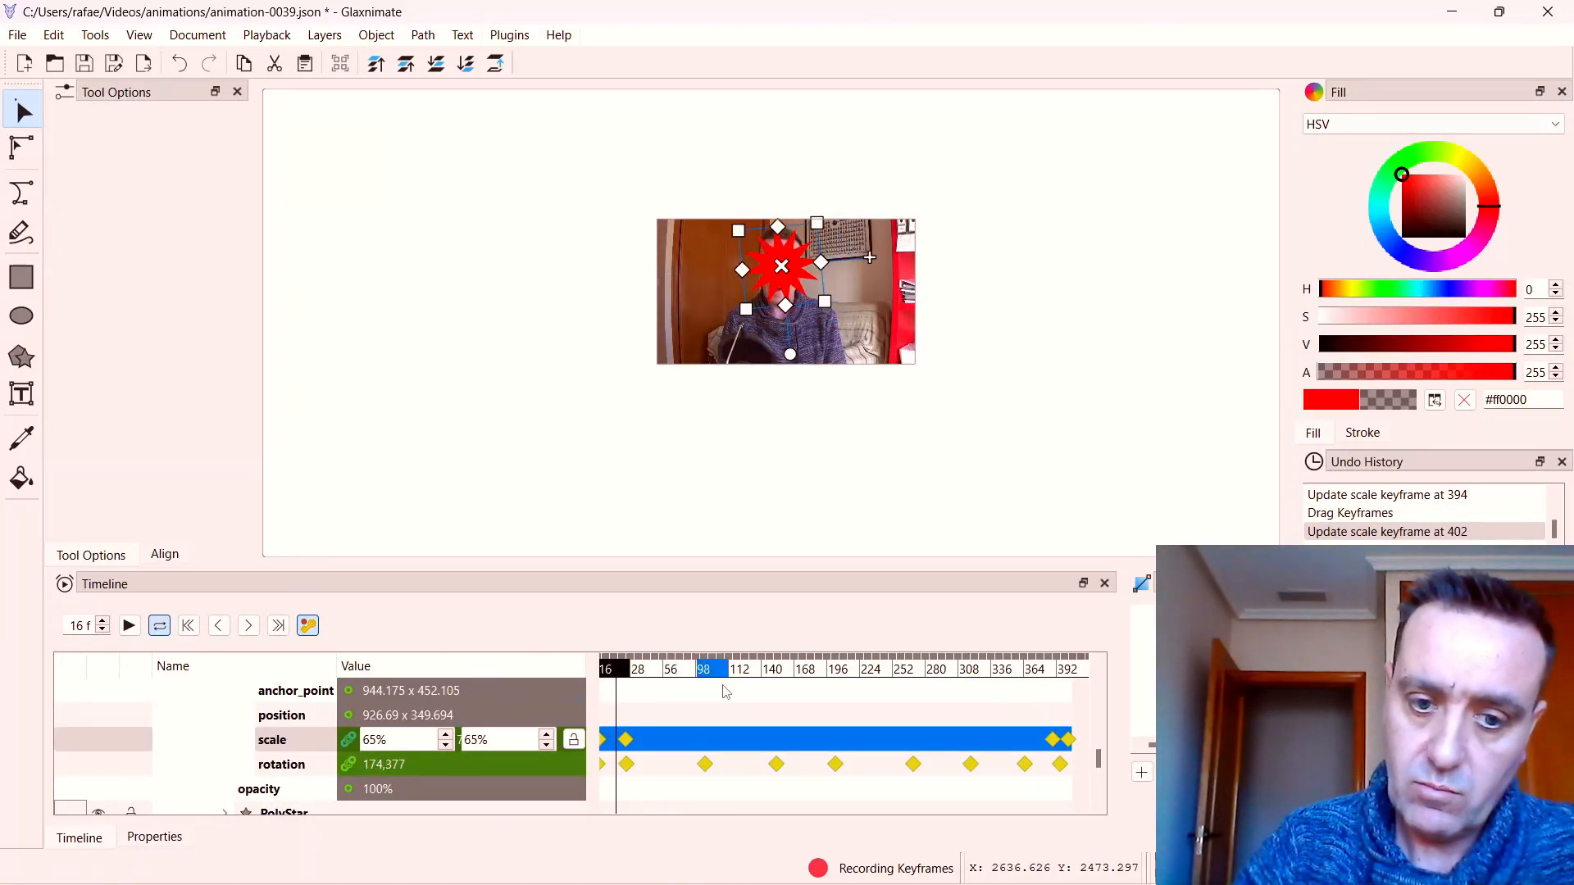
click(17, 35)
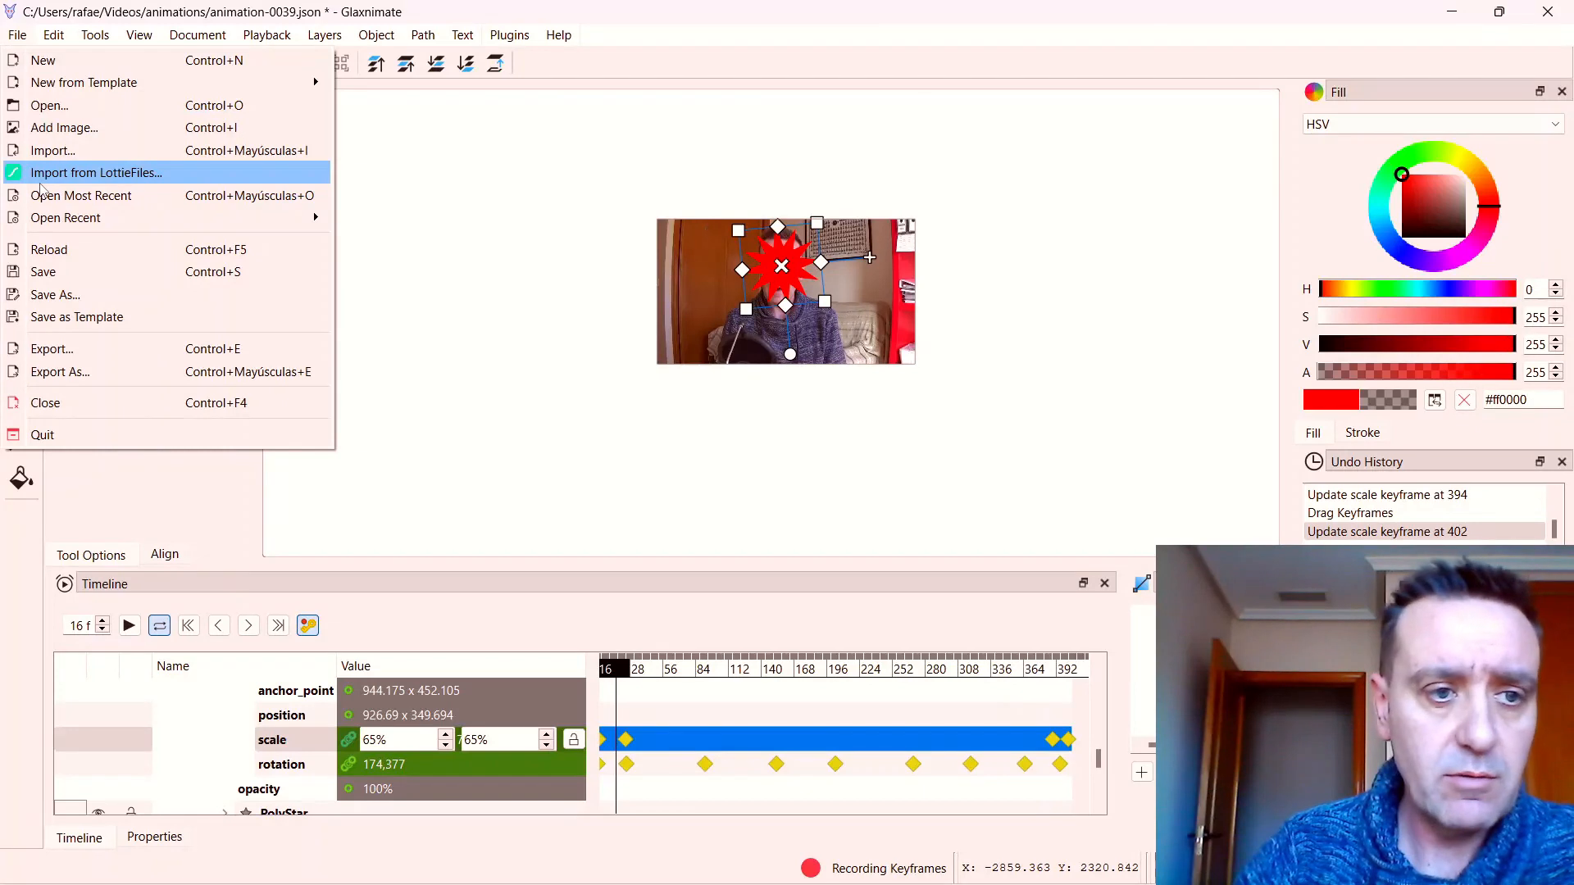
click(45, 275)
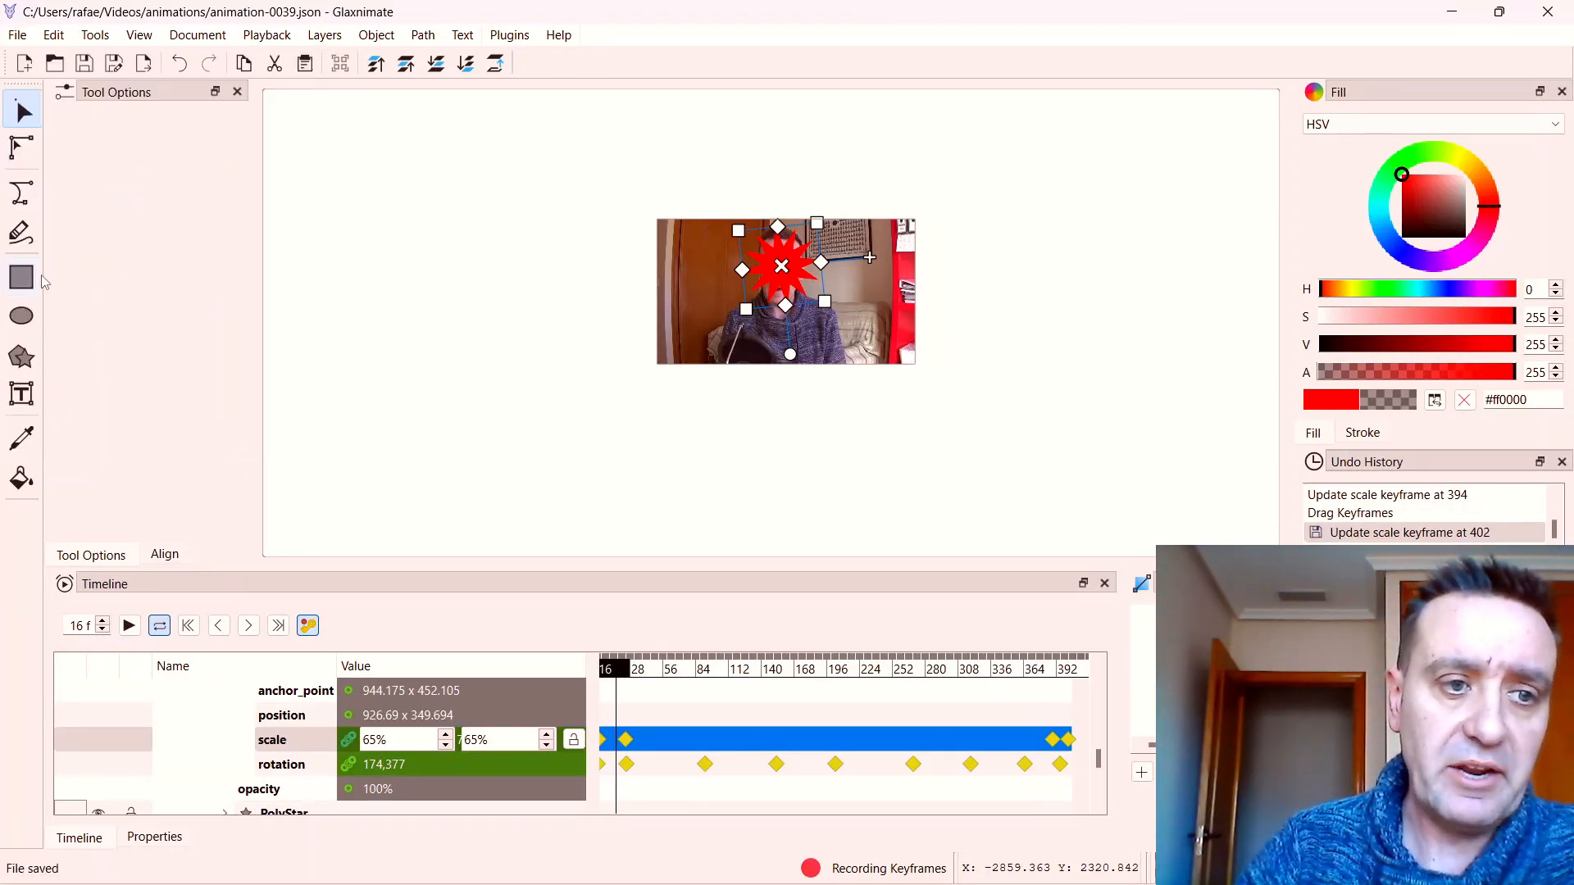
Close Glaxnimate to return to Kdenlive, then hide video track V1 and mute audio track A1 with the playhead at the start.
click(1548, 11)
drag(361, 482, 130, 484)
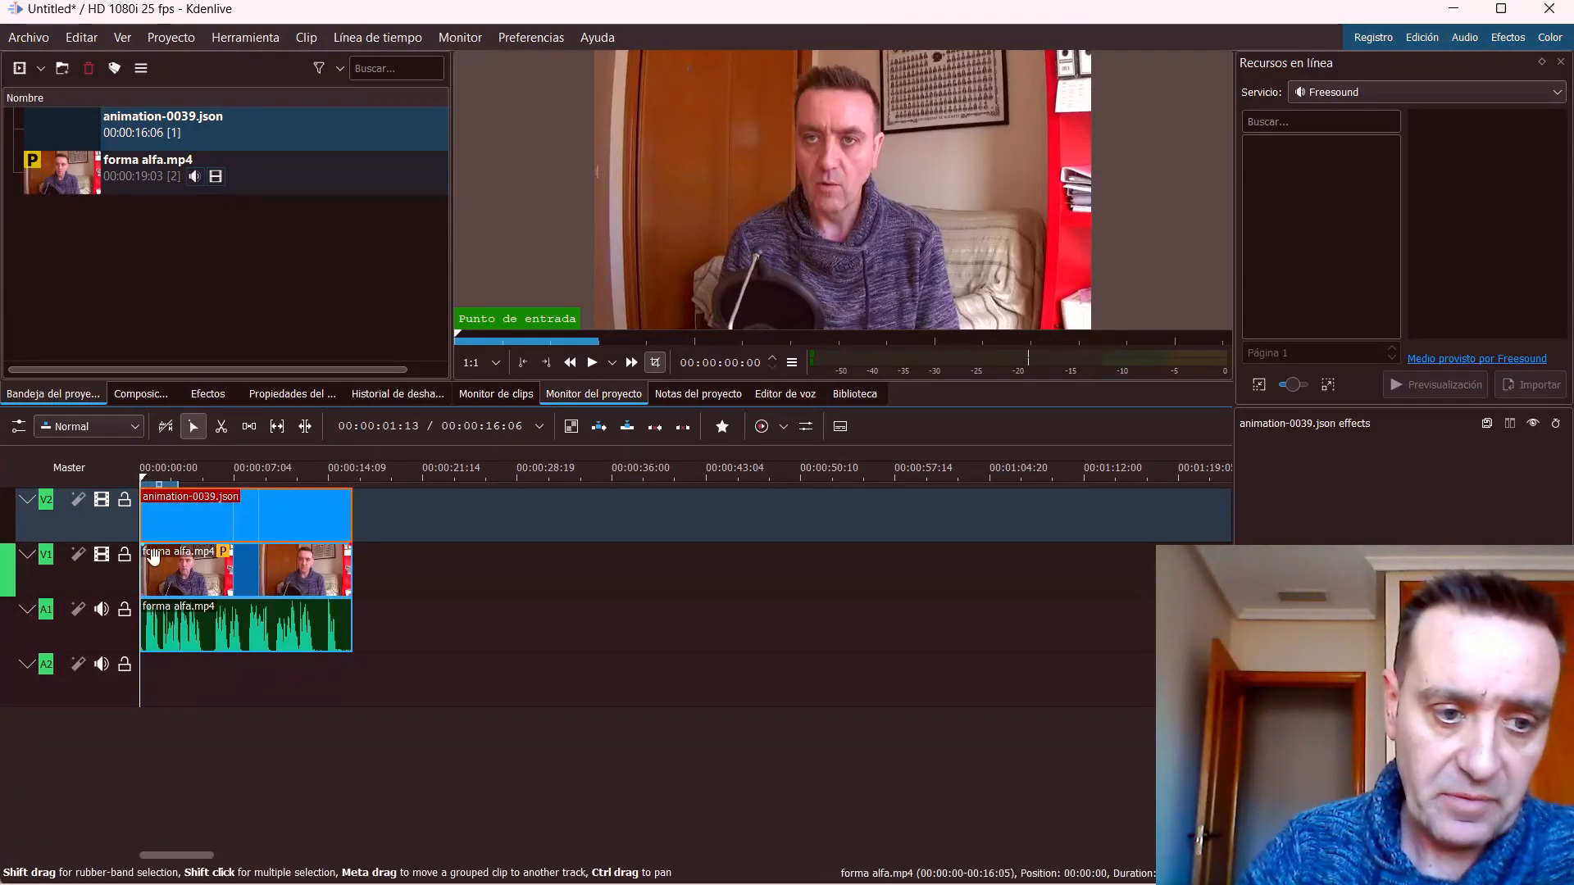
click(102, 555)
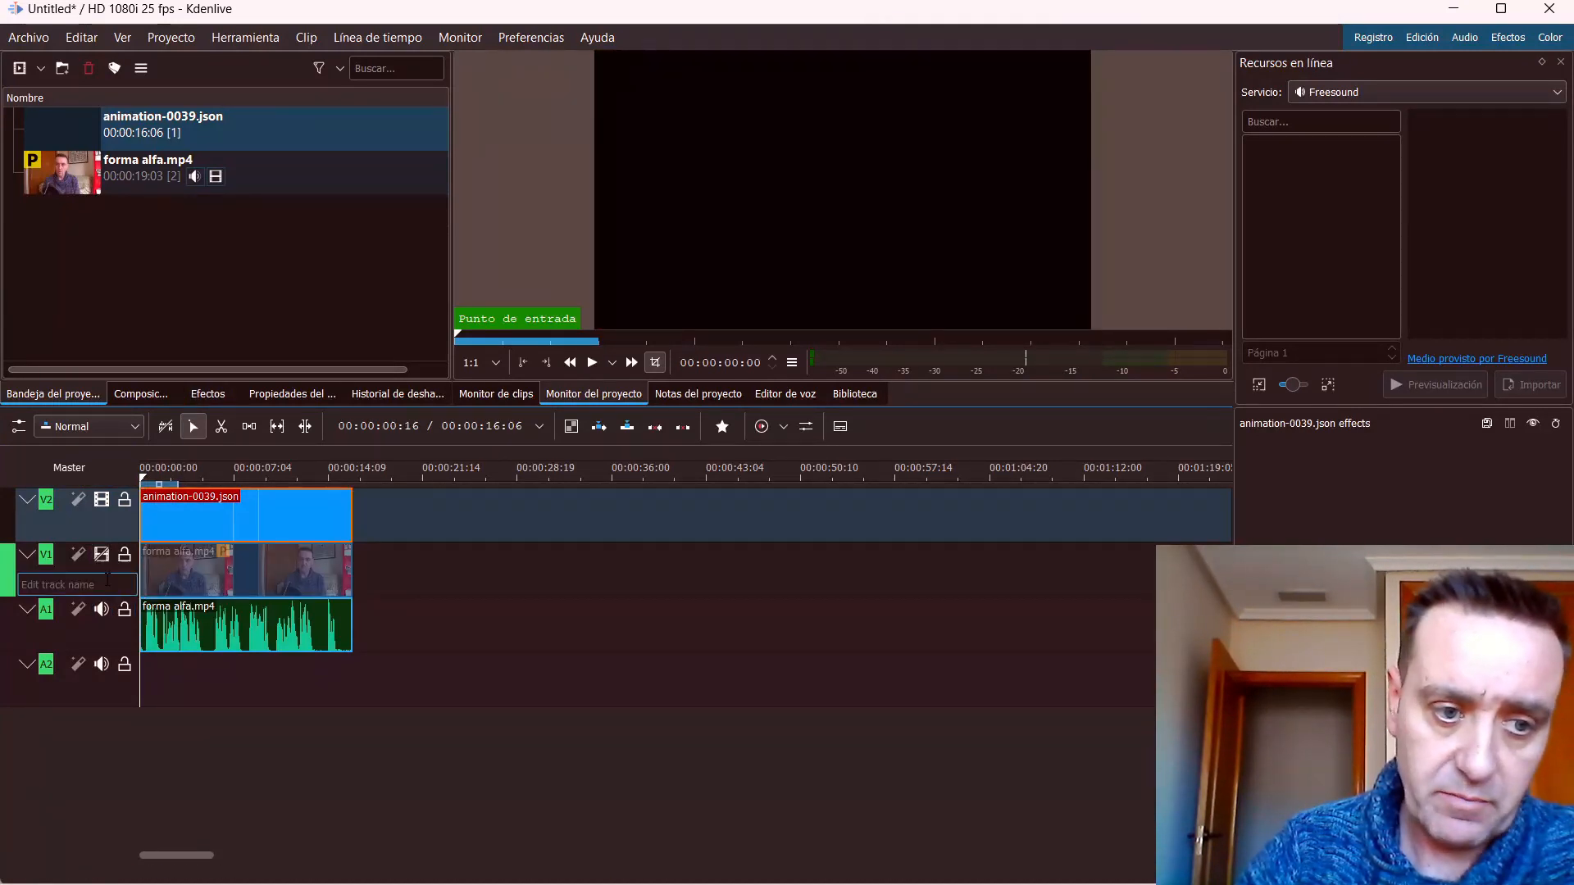
click(101, 609)
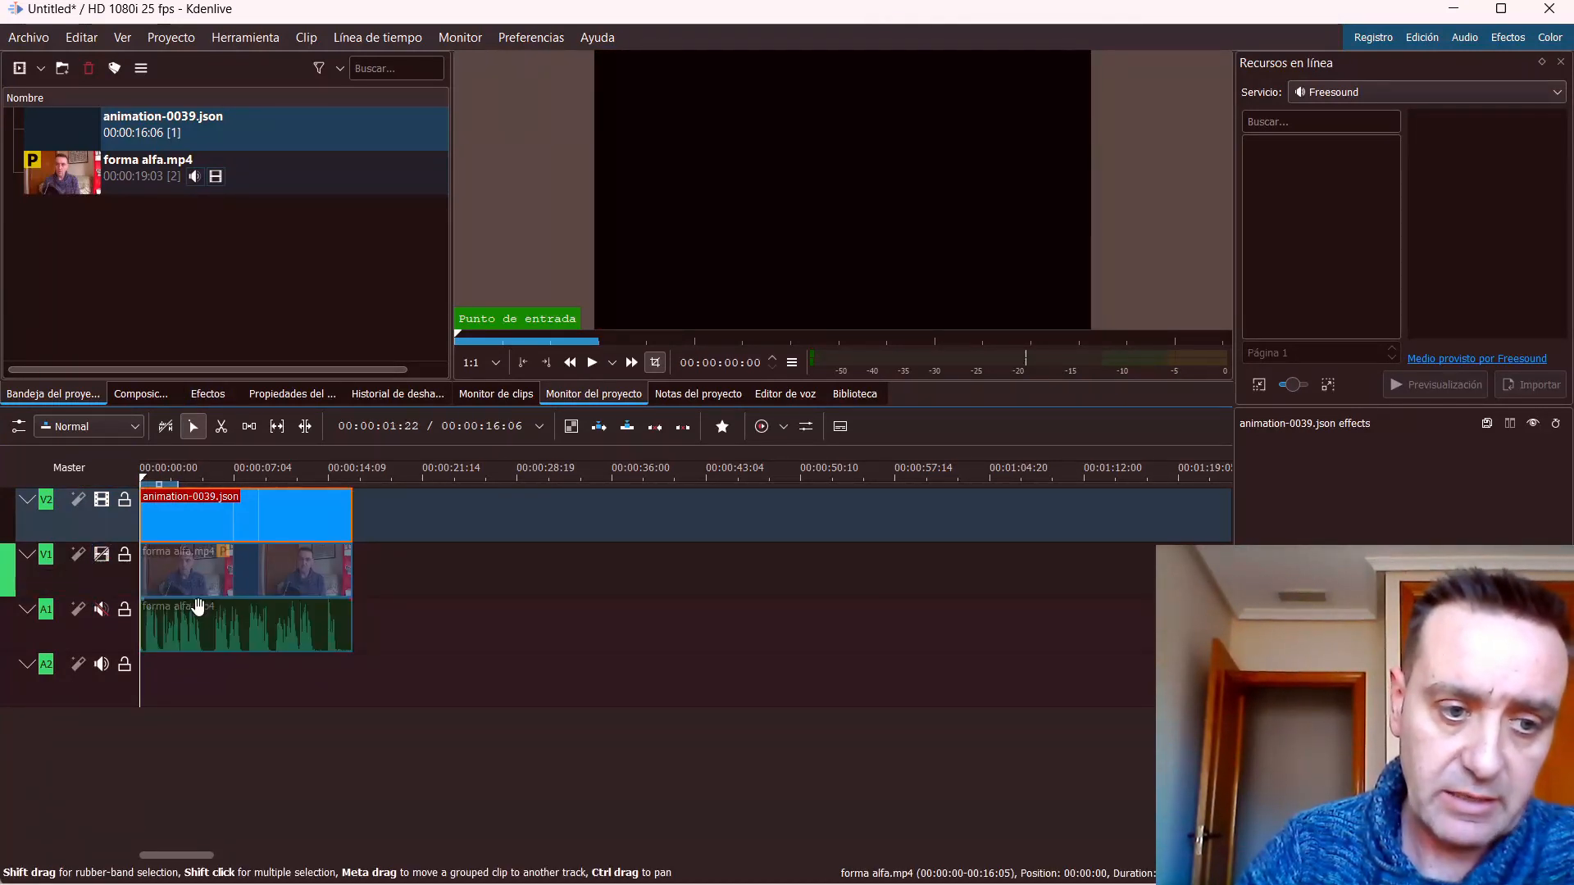
mouse_move(142, 470)
mouse_down()
mouse_move(405, 476)
mouse_move(28, 459)
mouse_up()
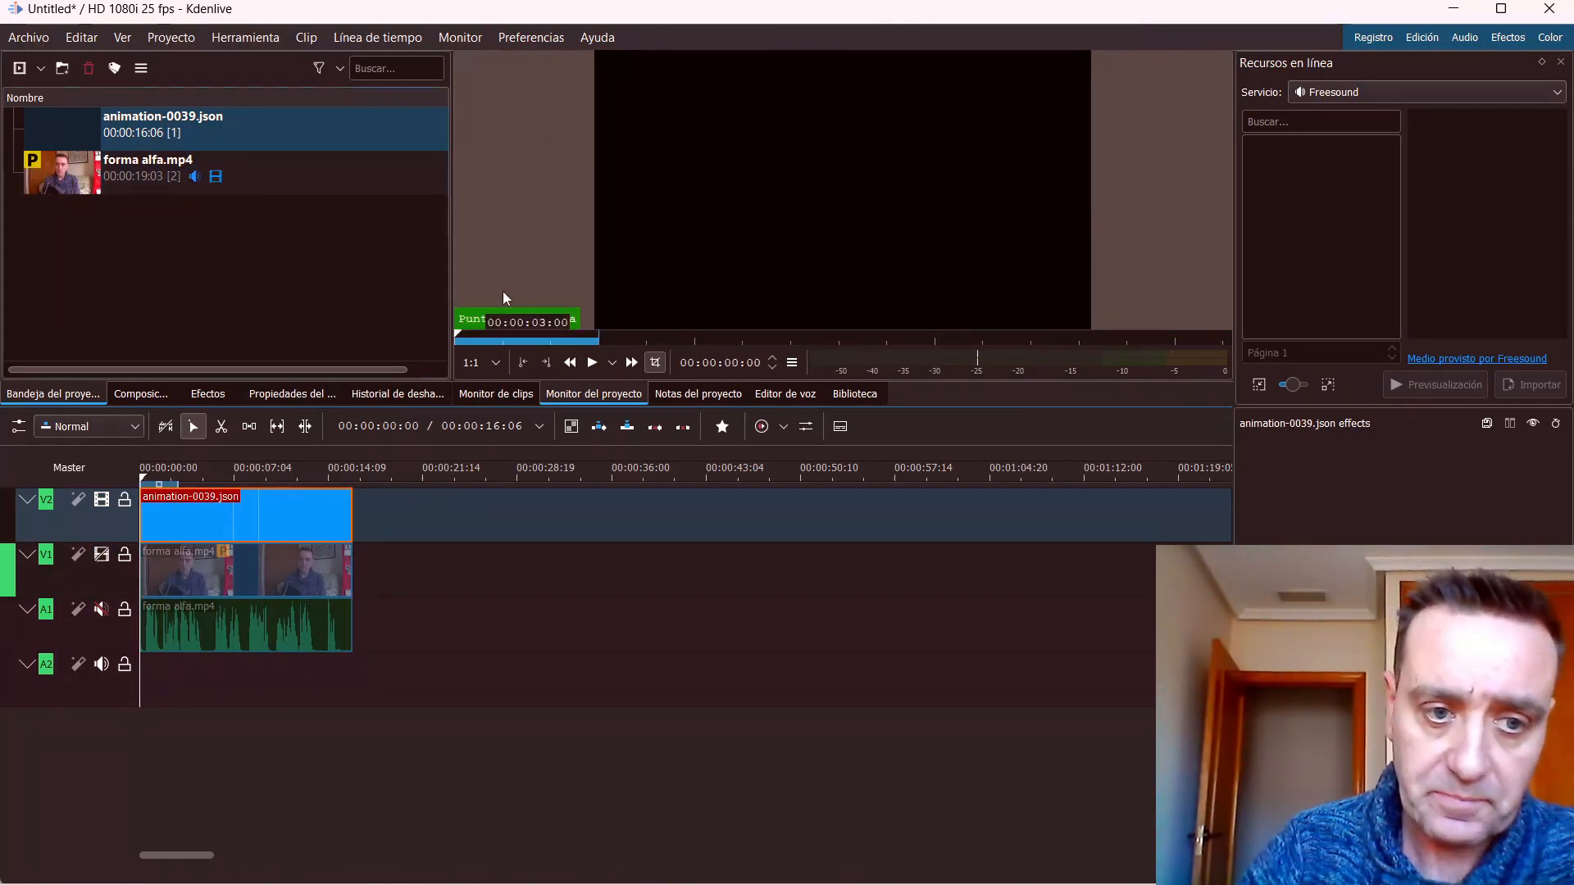
Render the full project with the Alpha MOV preset to the output file estrellaroja.mov in the Videos folder.
click(175, 34)
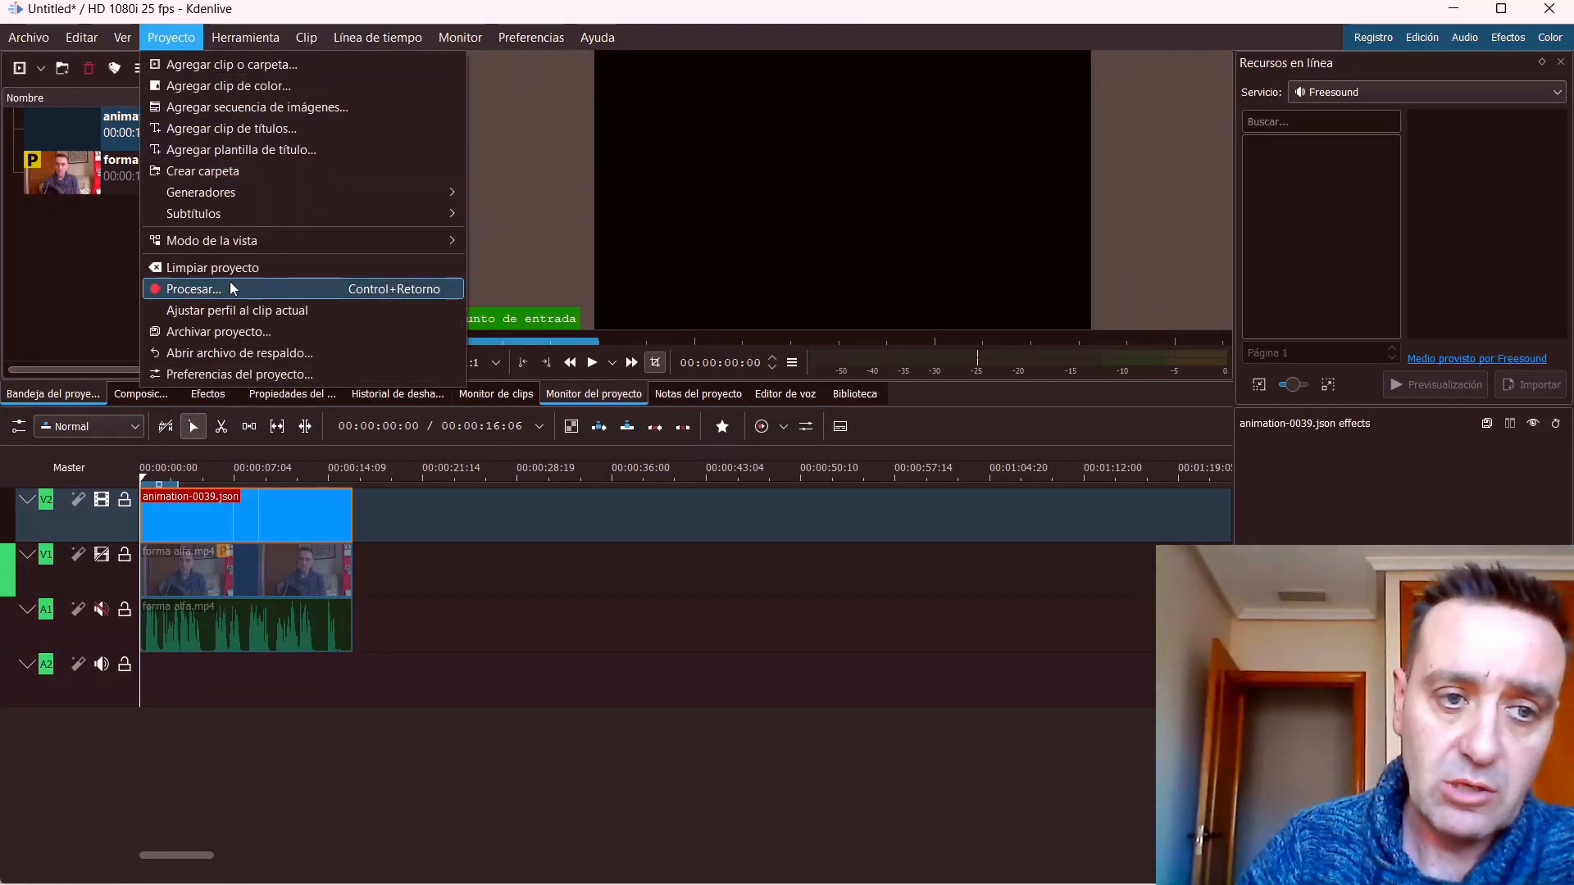
click(287, 292)
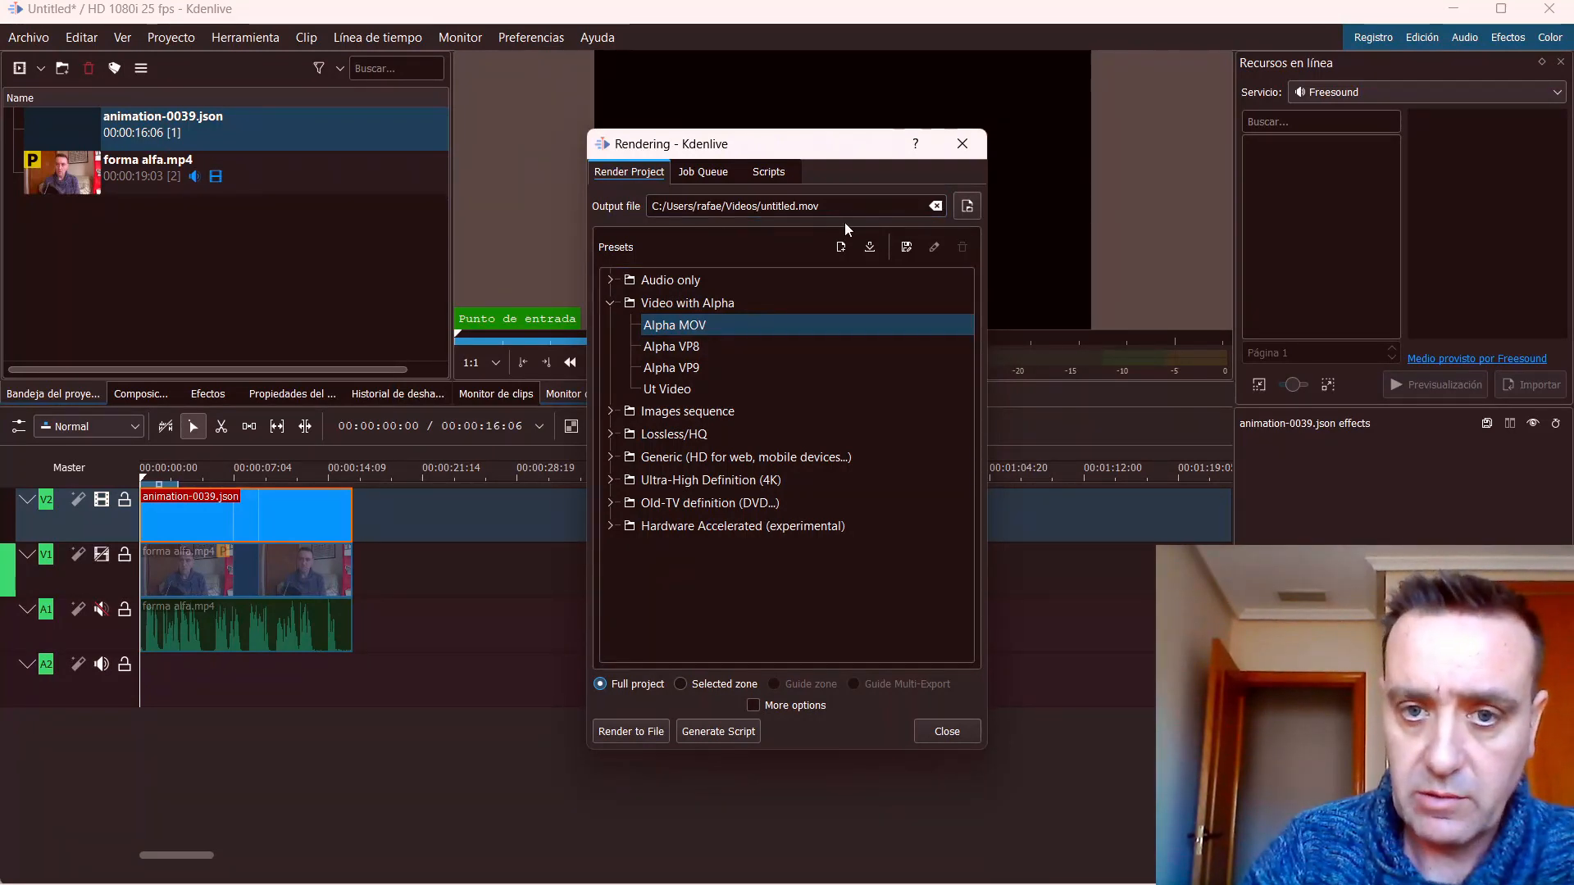
drag(772, 206, 794, 206)
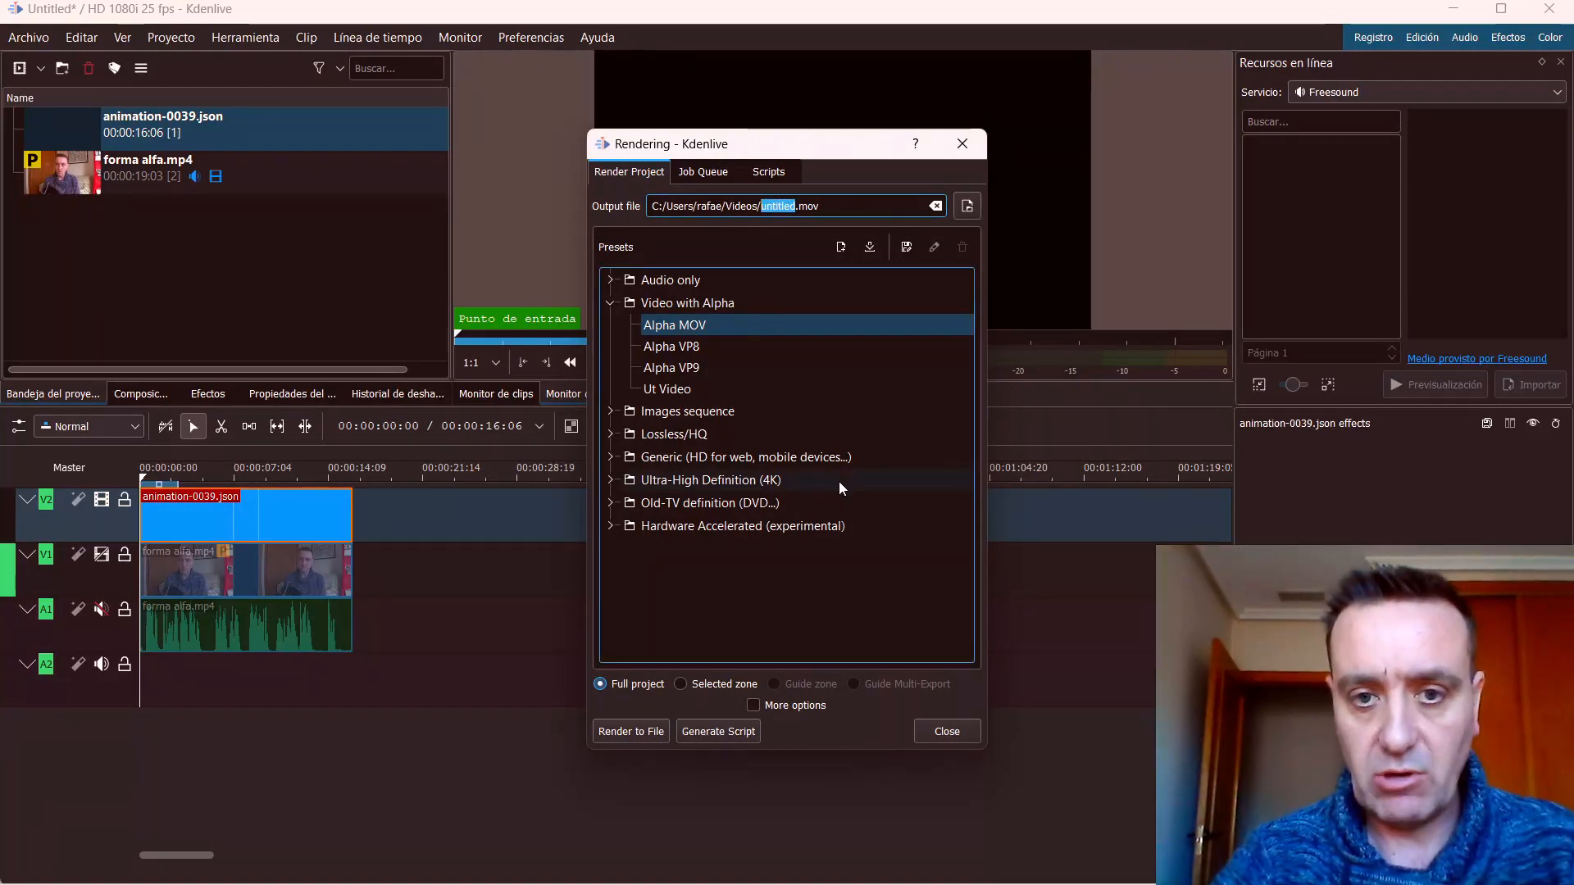
text(estrellaroja)
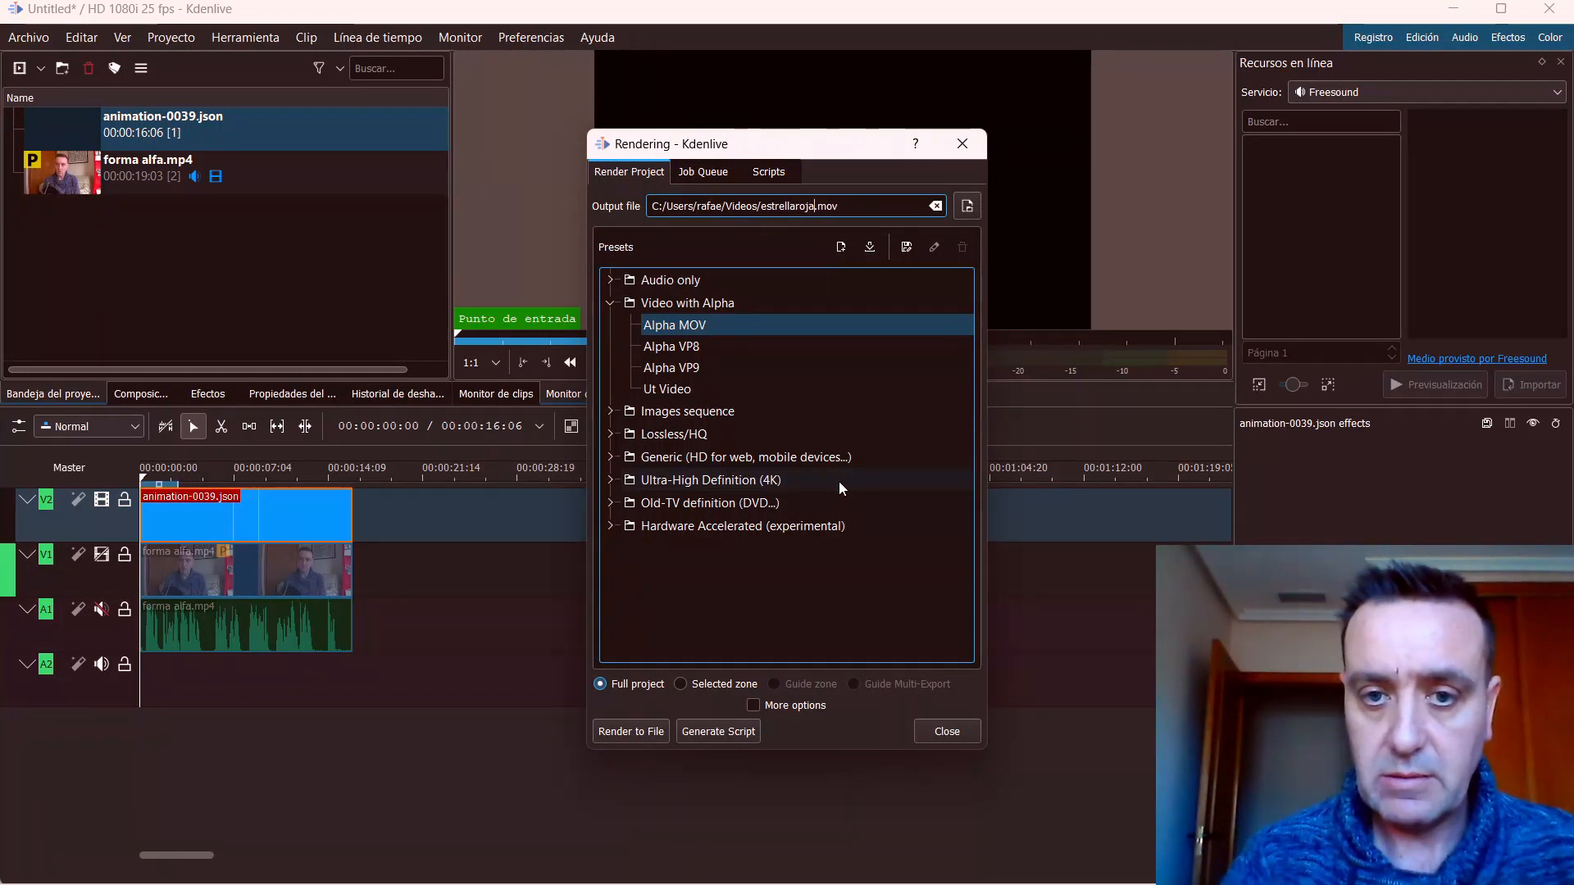
click(639, 732)
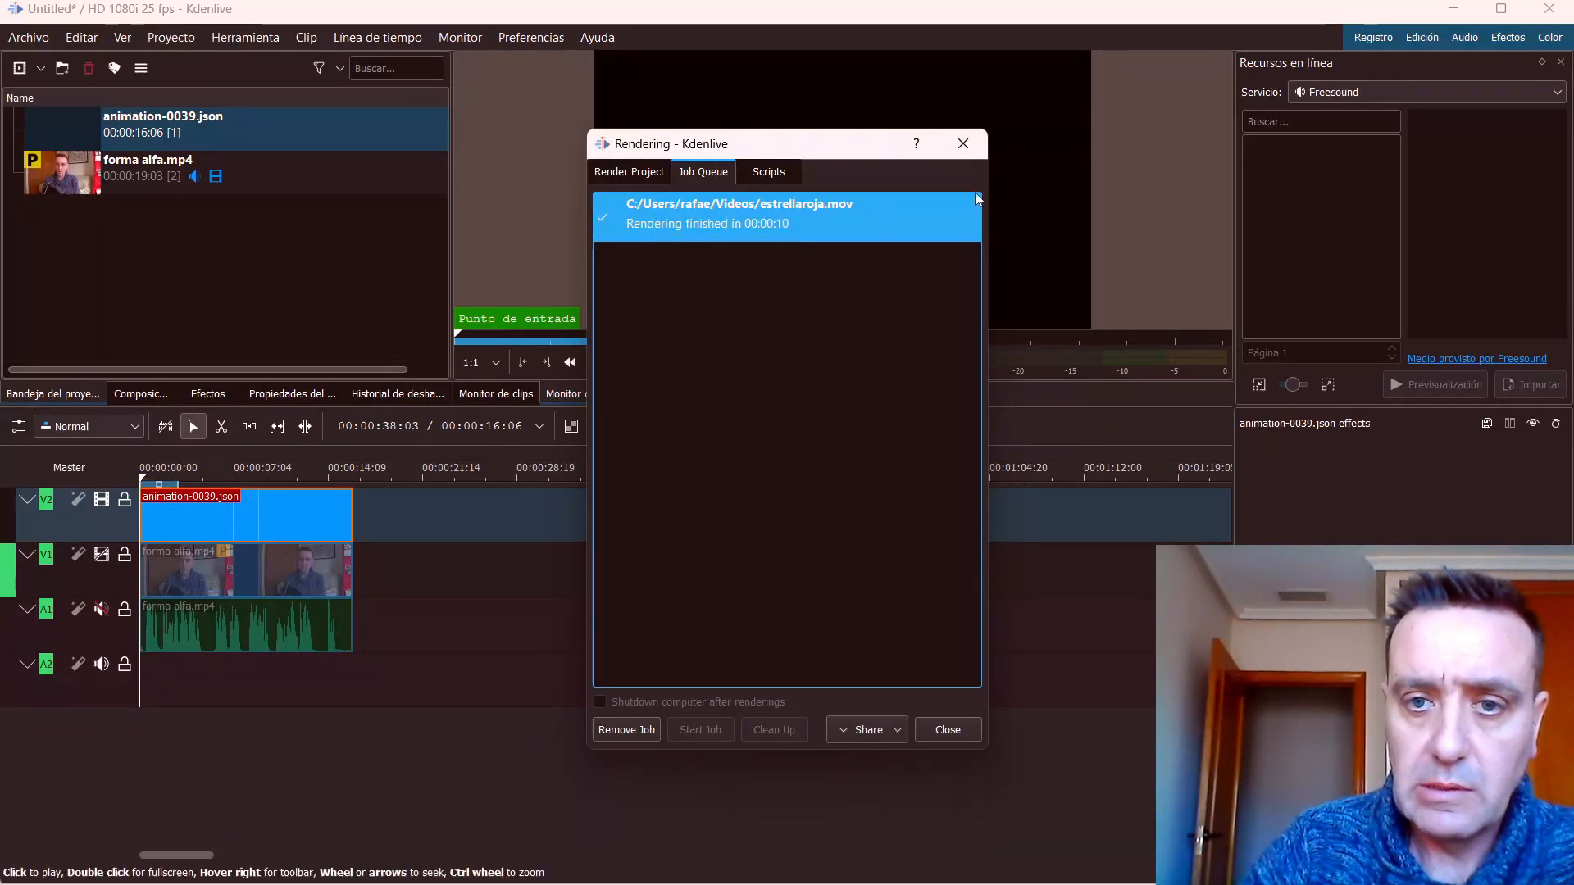
click(961, 150)
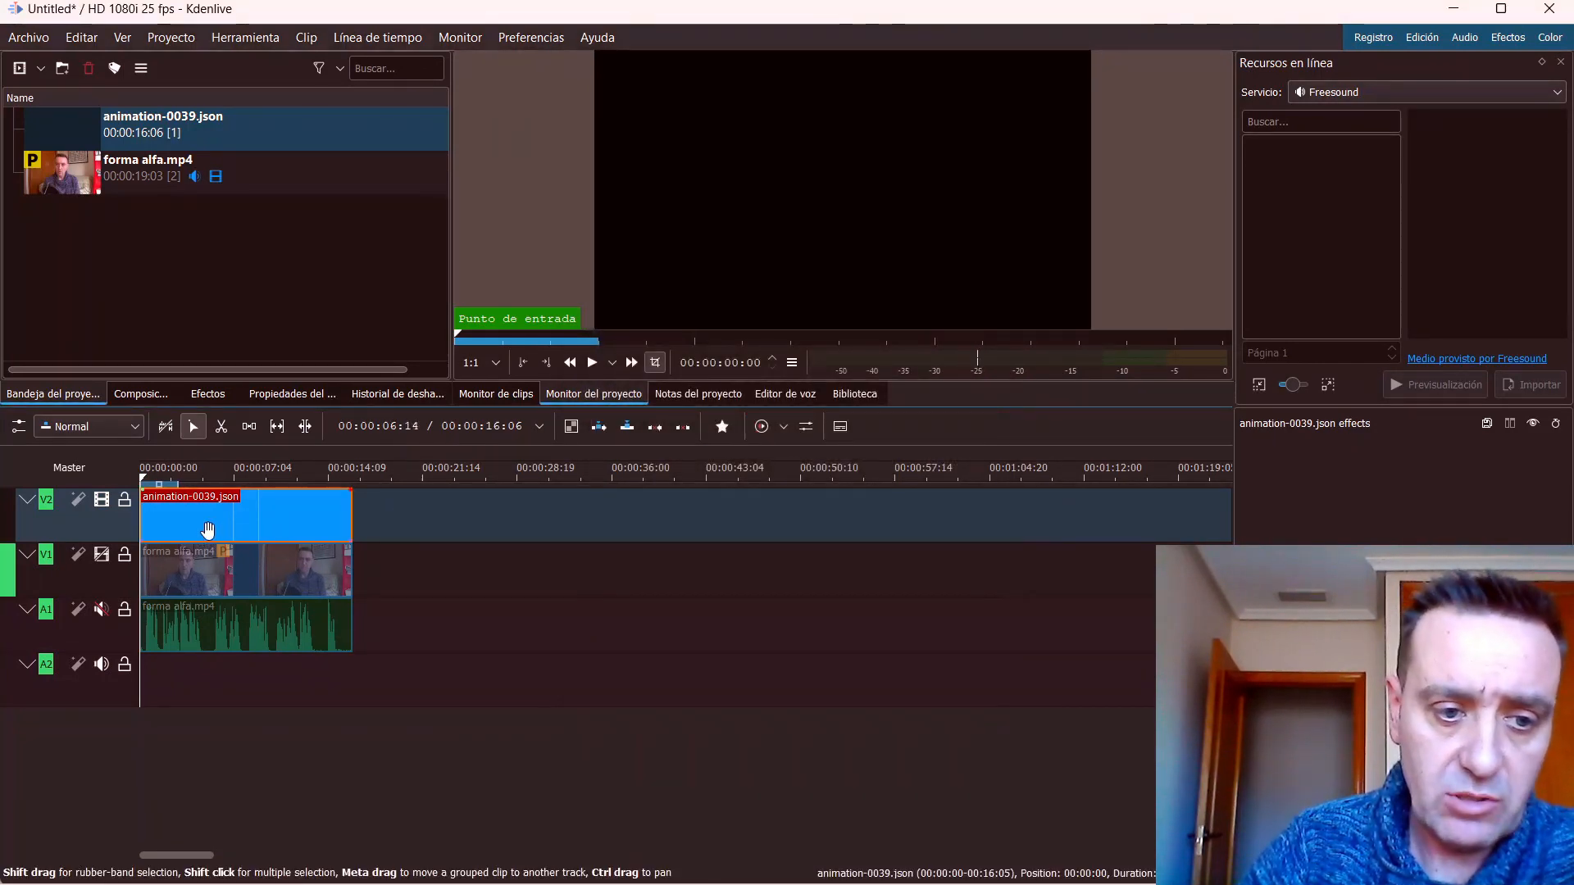
Re-enable tracks V1 and A1, and delete animation-0039.json from both the timeline and the project bin.
click(101, 558)
click(102, 612)
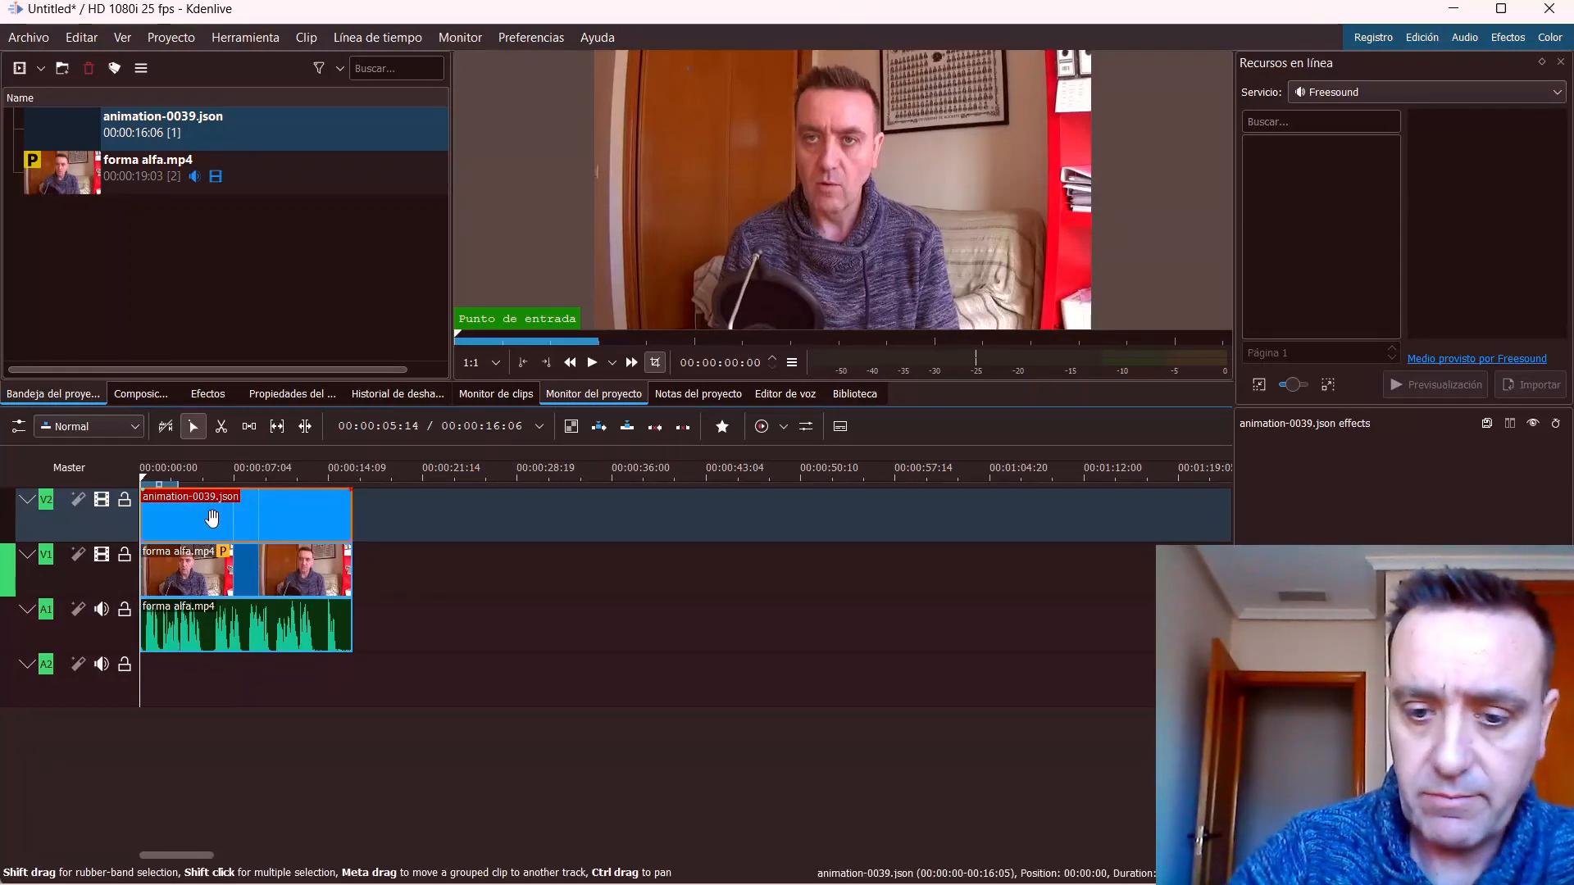
key(Delete)
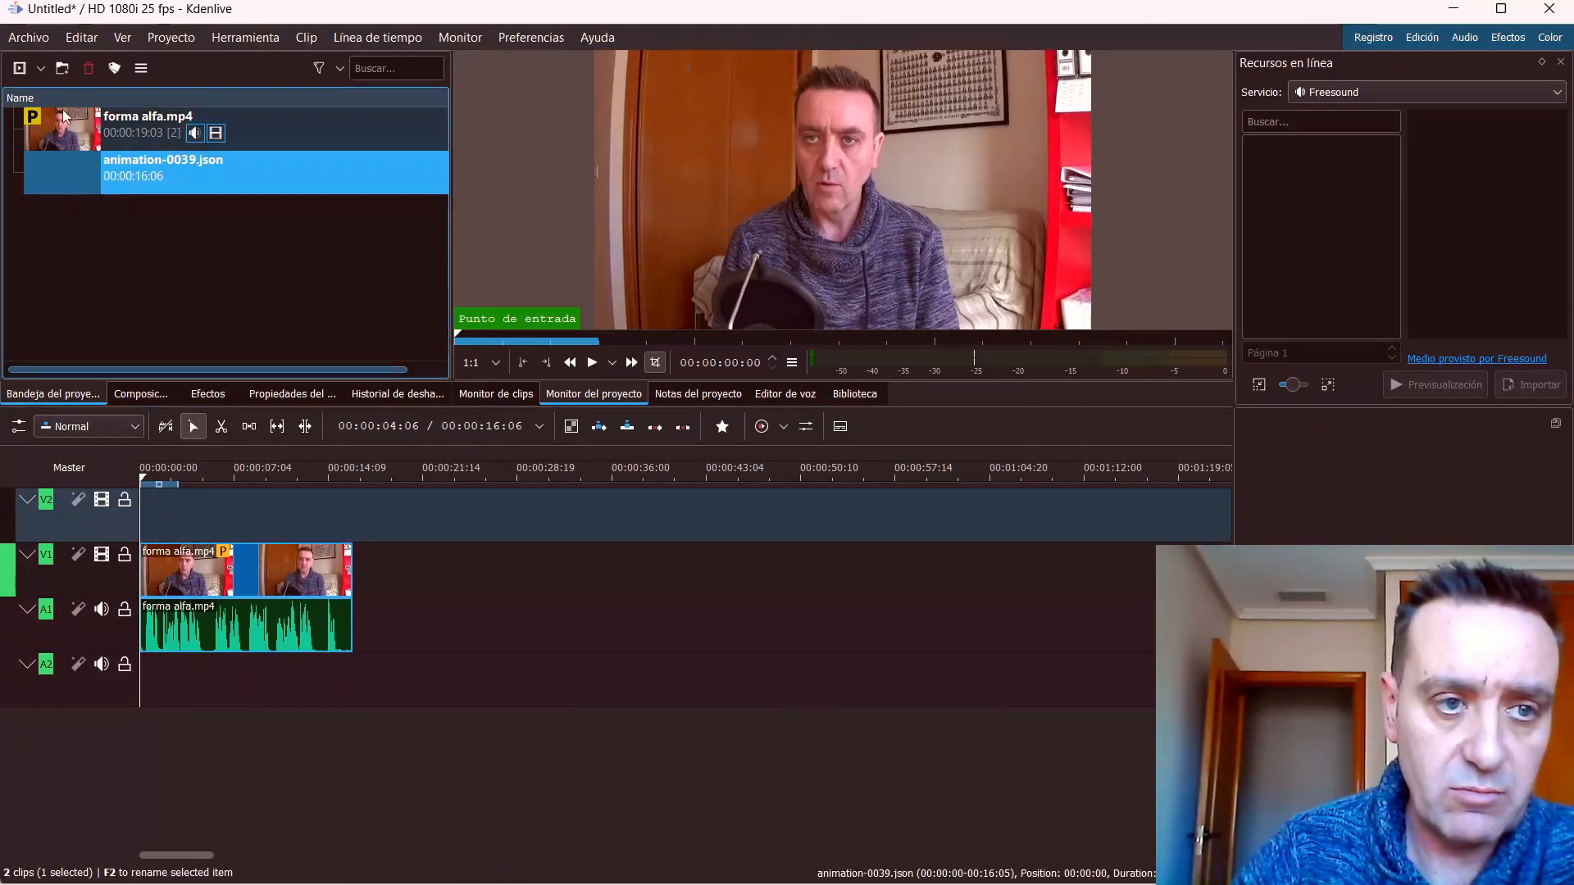
click(95, 174)
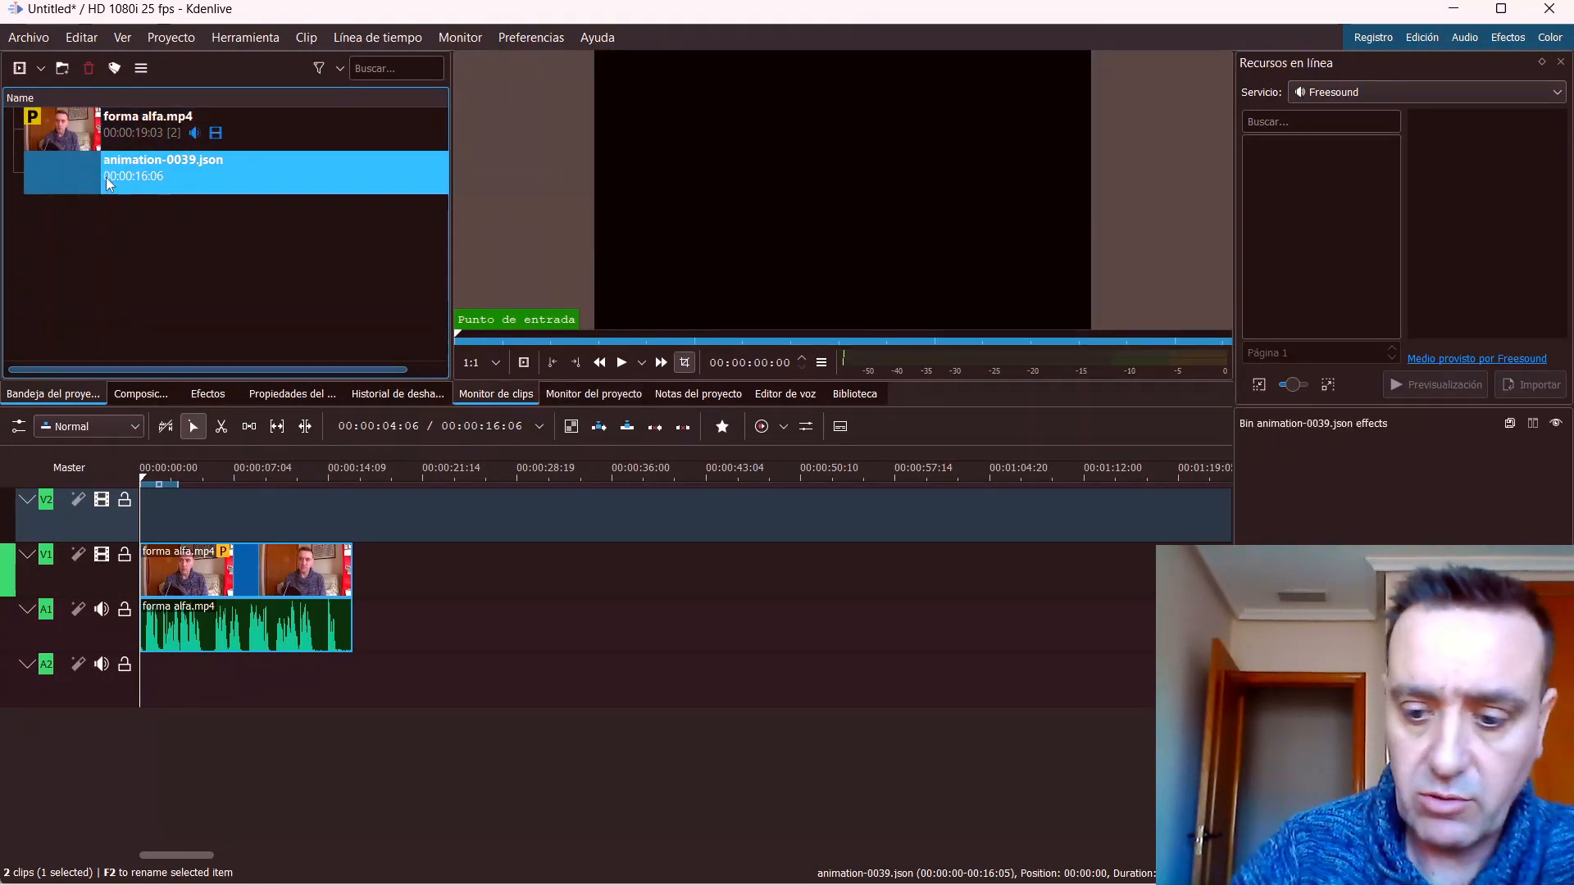
key(Delete)
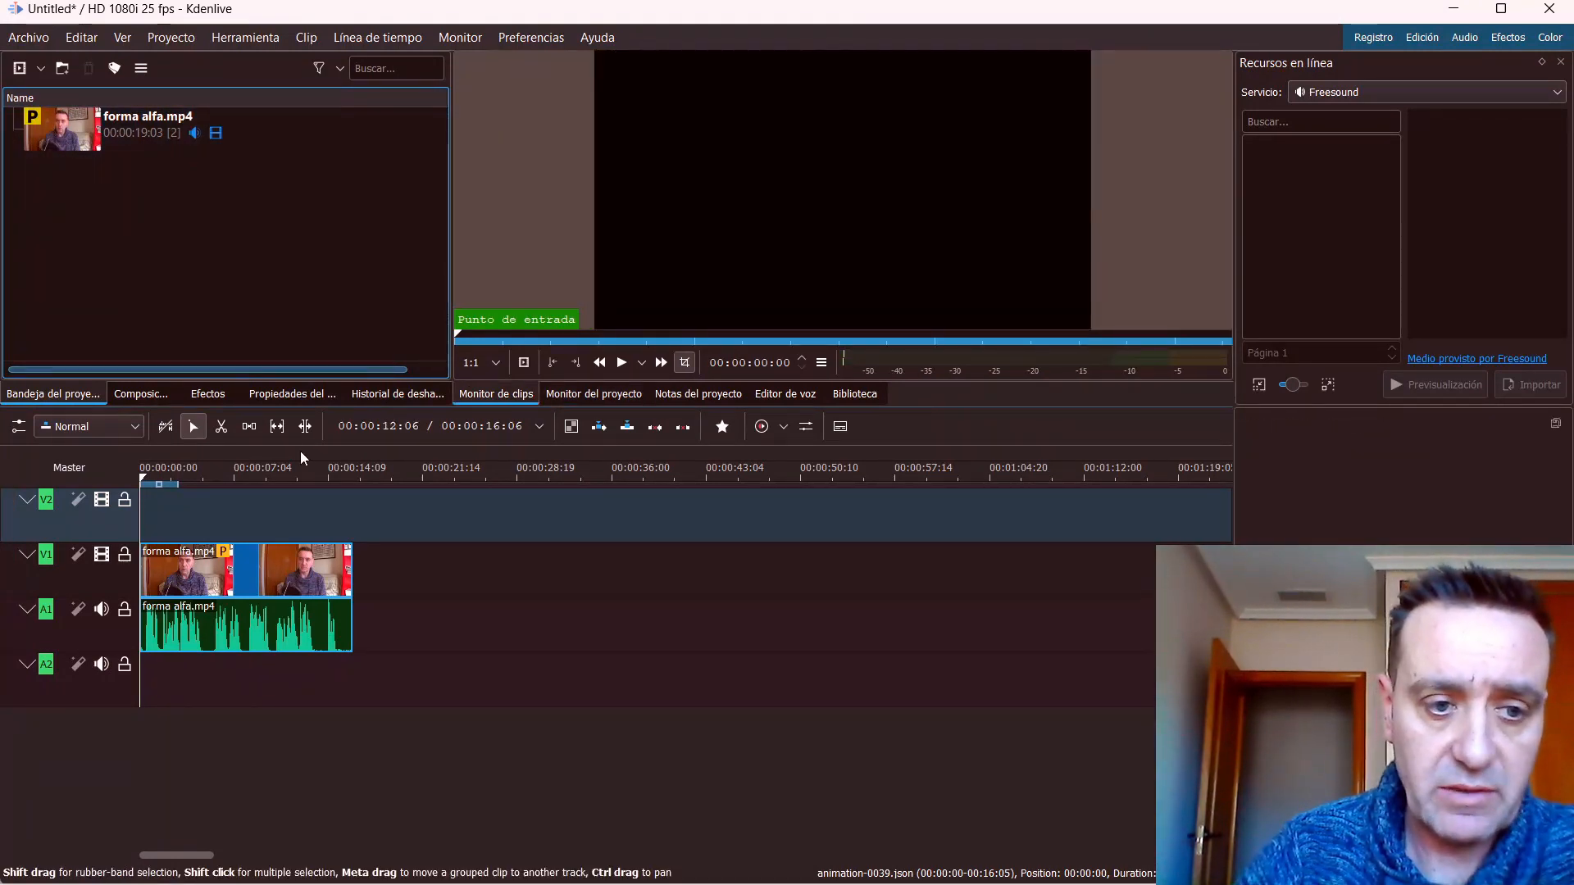
Search the effects for "for" and apply the Forma alfa effect to the forma alfa.mp4 clip on V1.
click(206, 394)
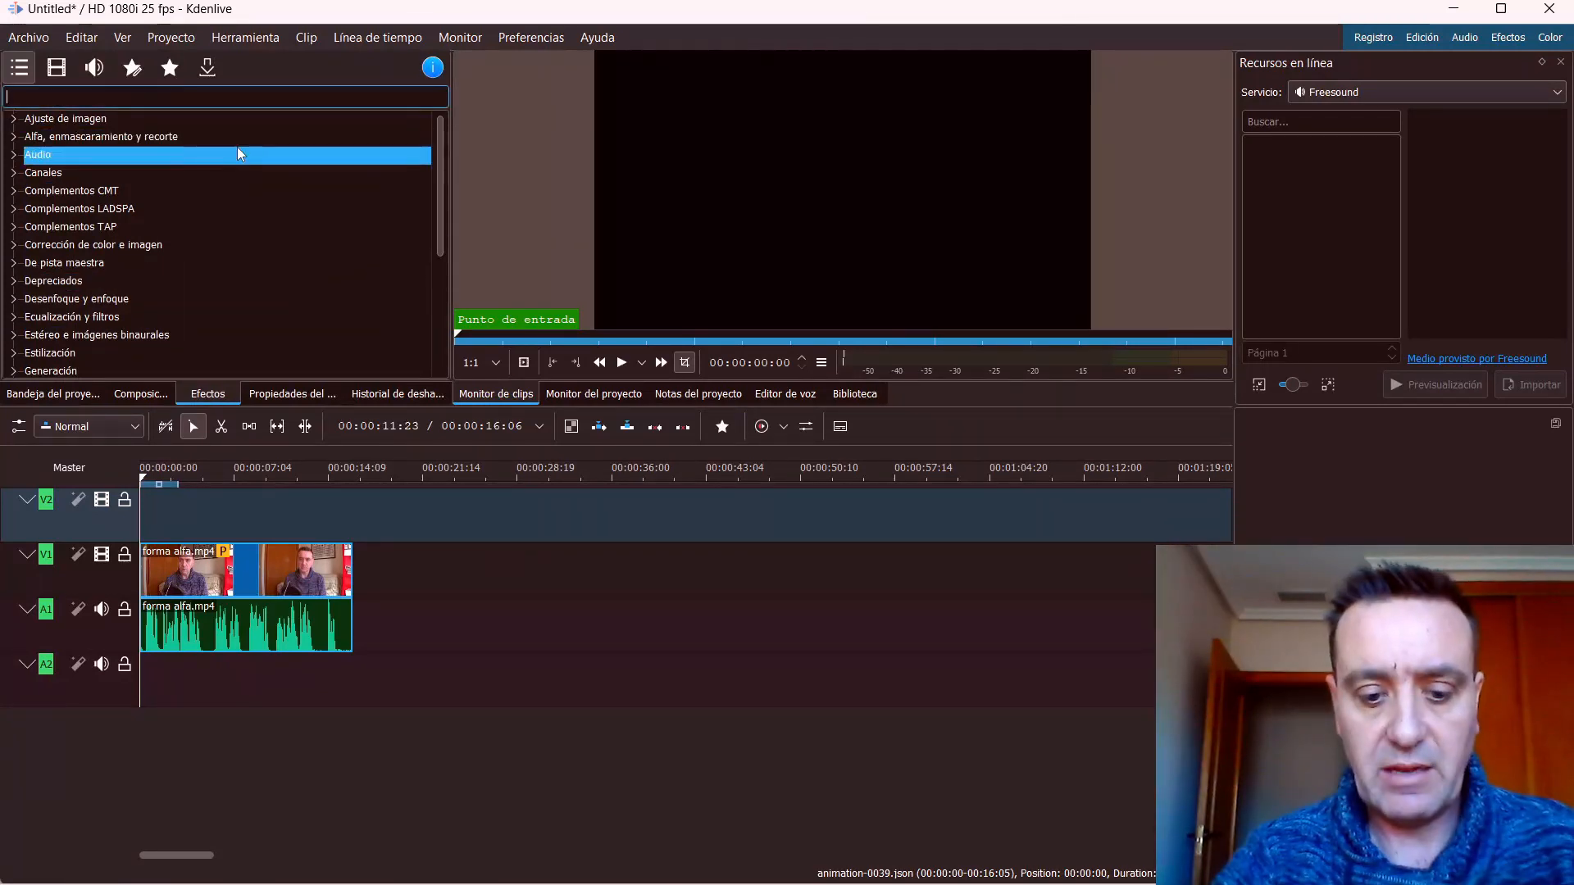
text(for)
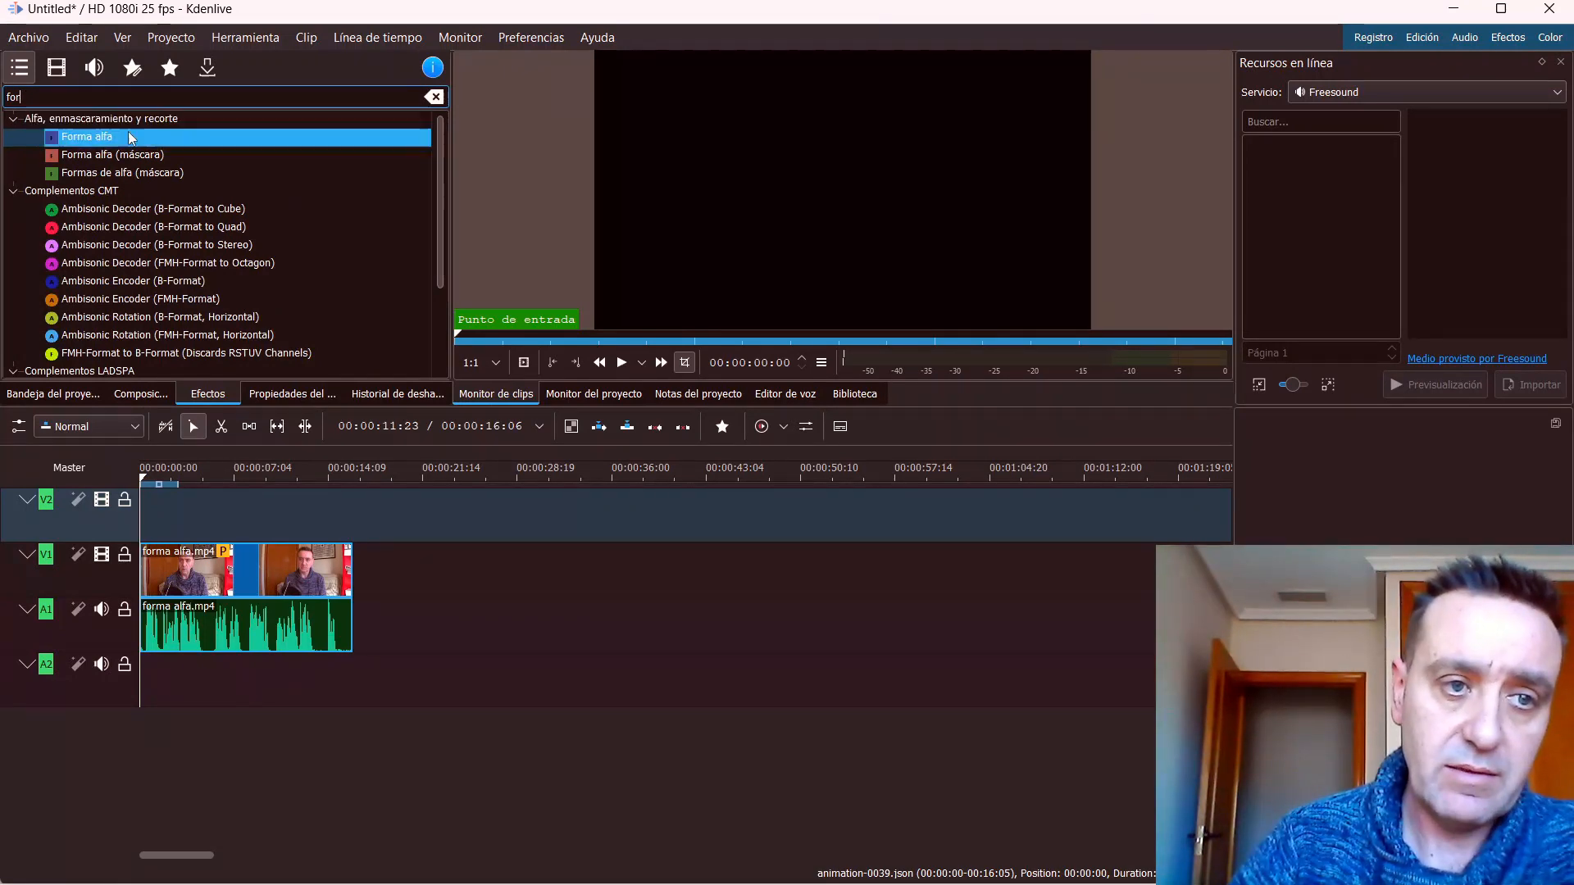
click(104, 145)
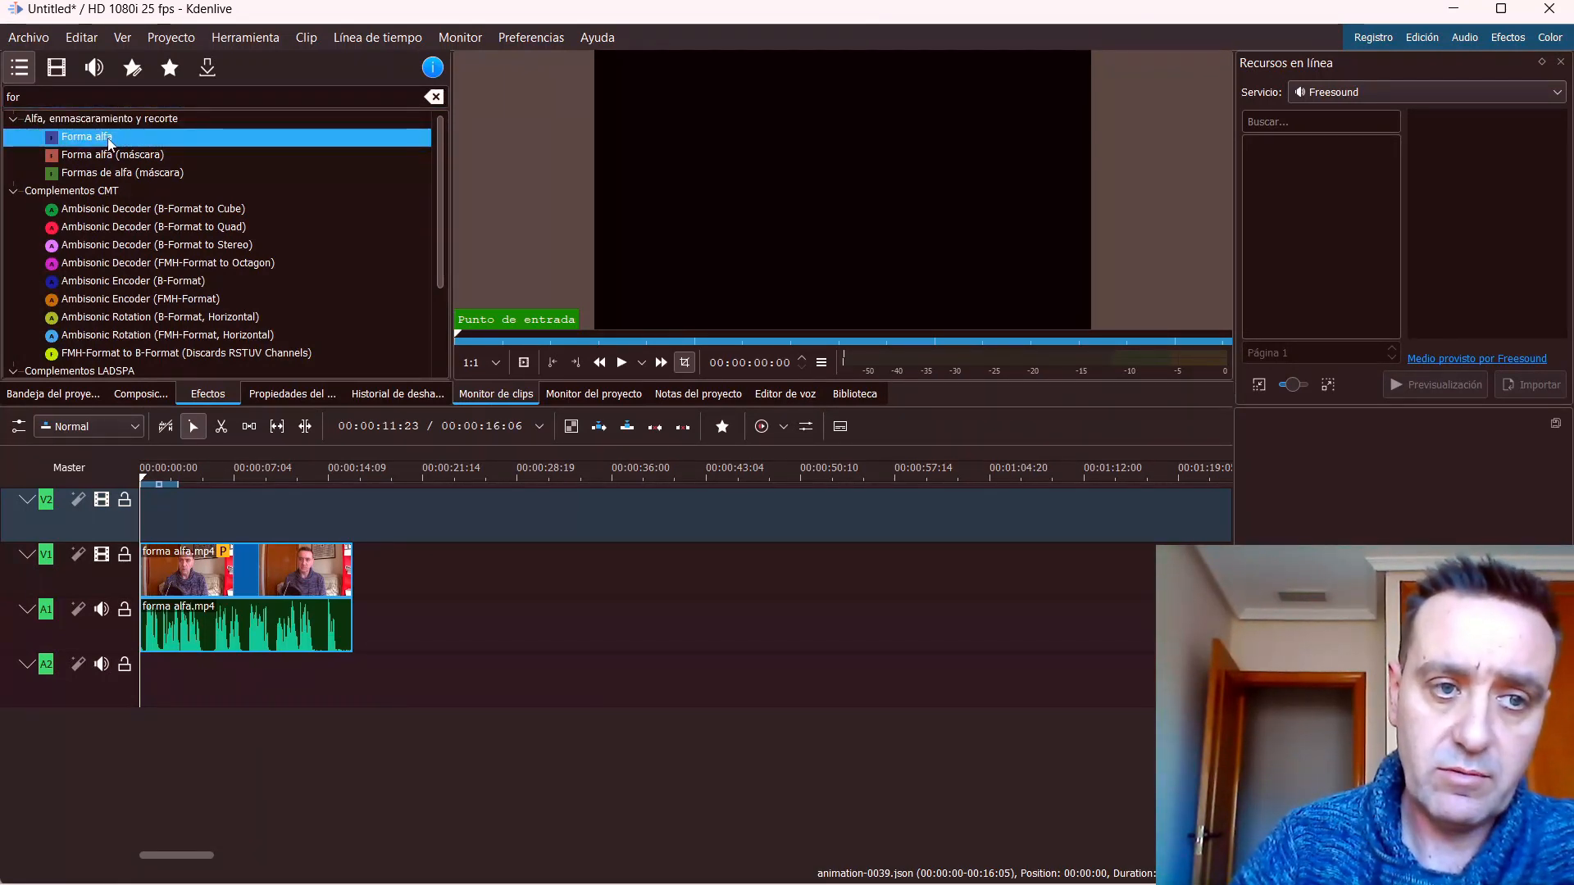
drag(192, 352, 247, 570)
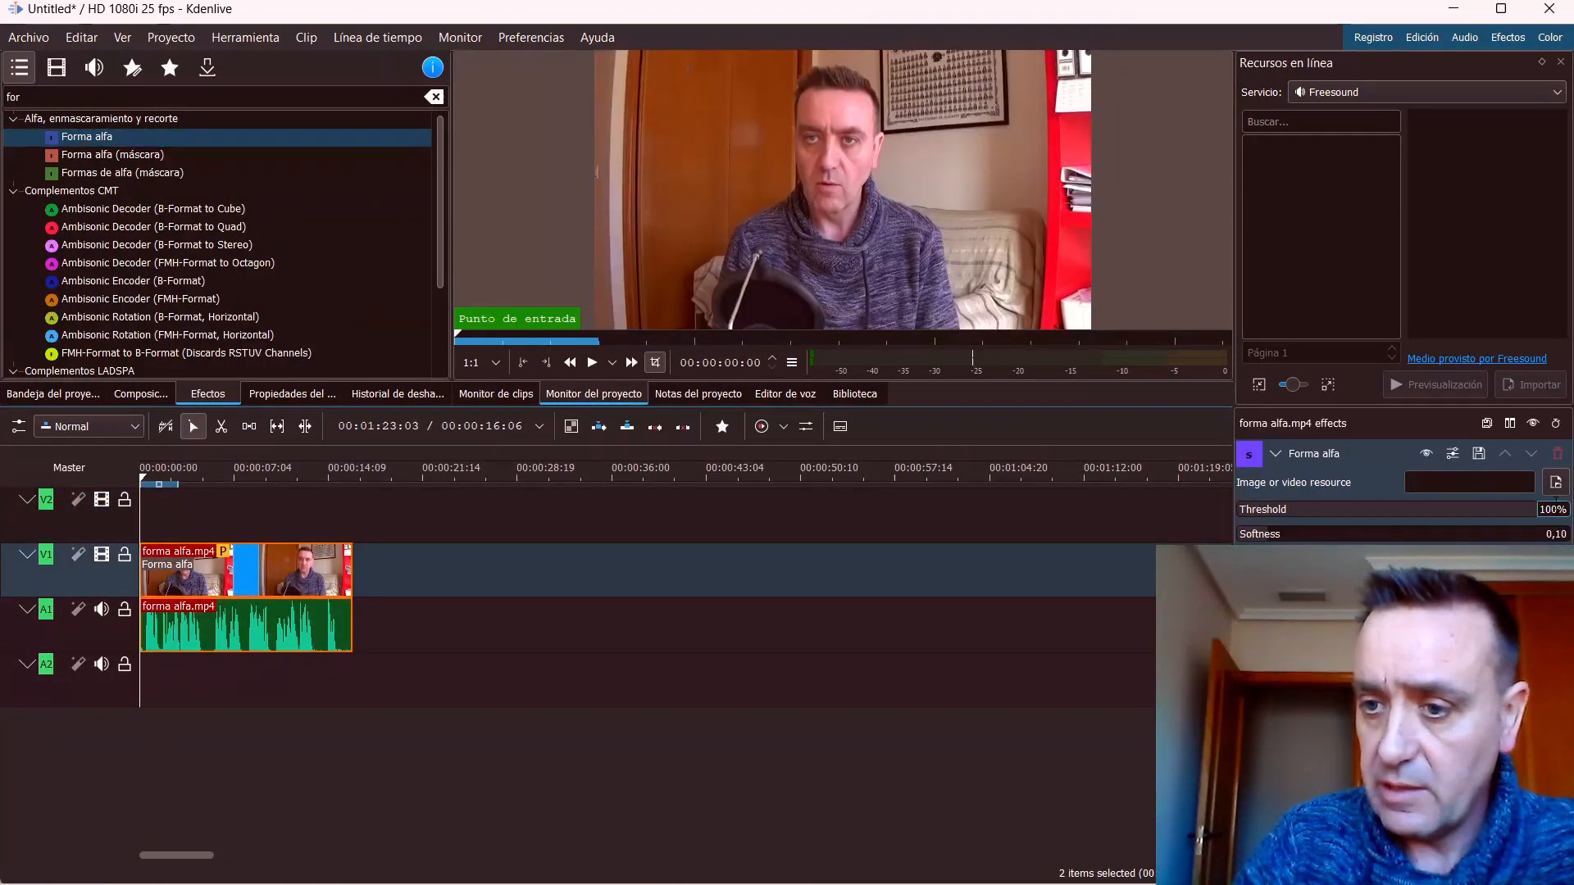
Load estrellaroja.mov from the Vídeos folder as the Forma alfa effect's image or video resource.
click(1555, 484)
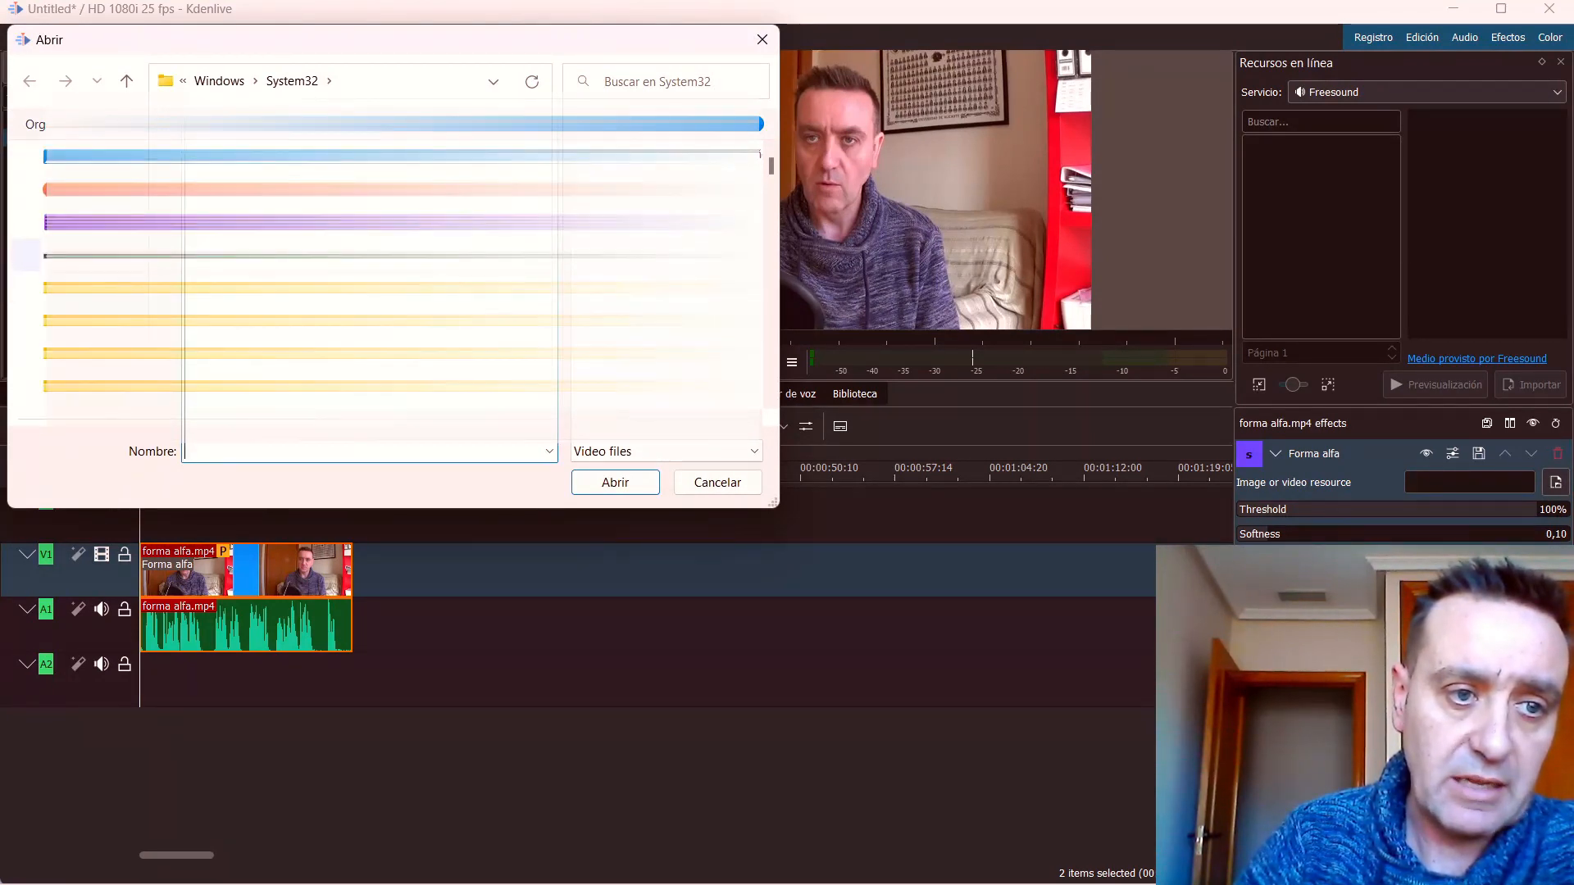
click(85, 222)
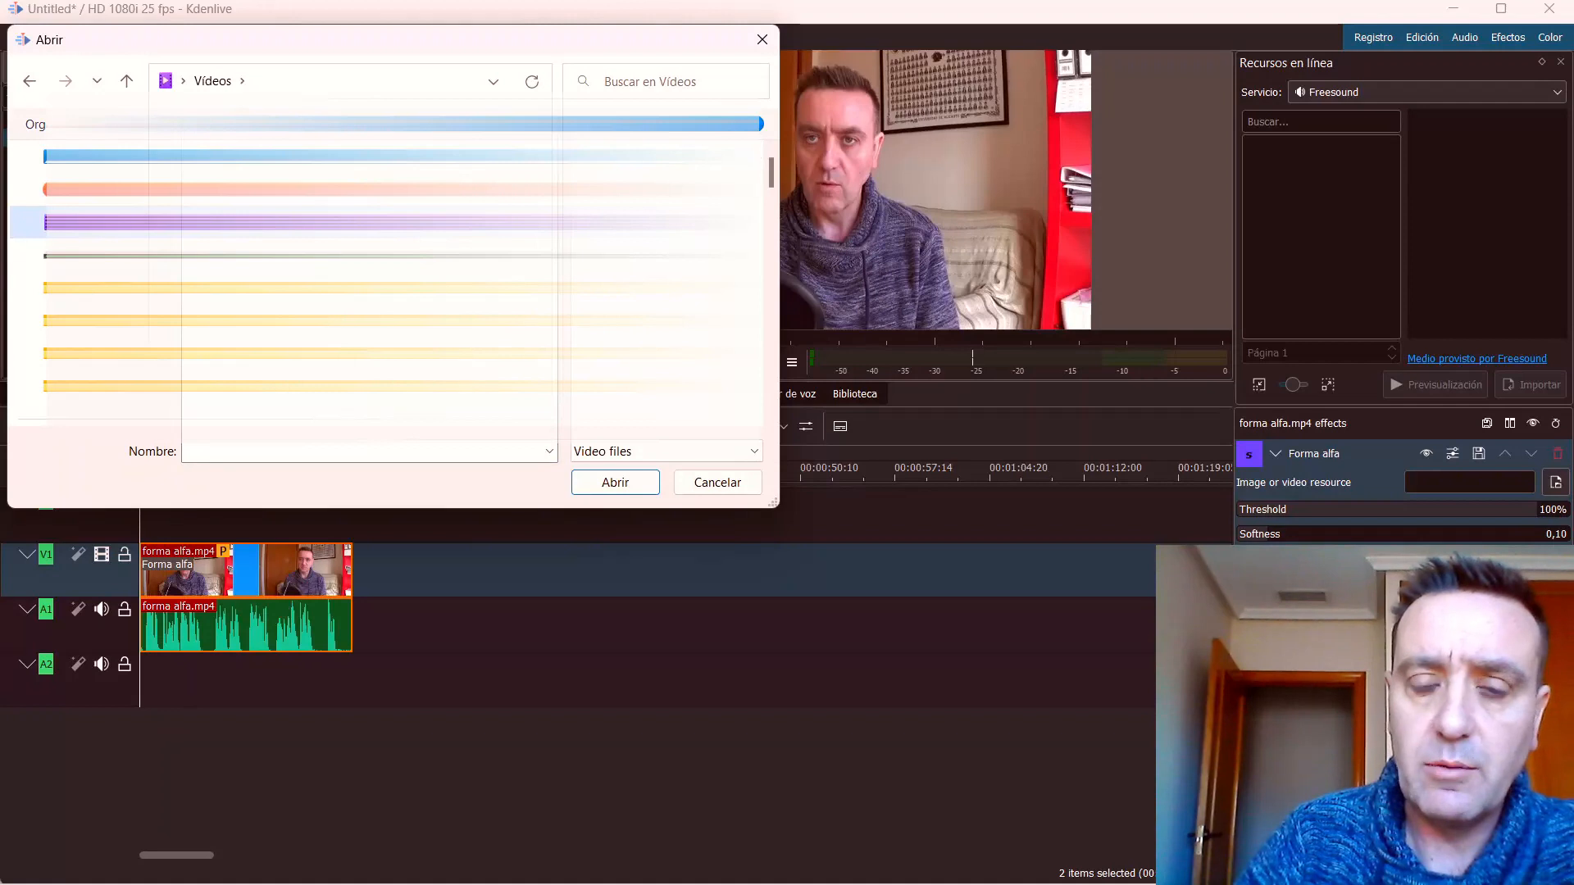
scroll(472, 283, down, 3)
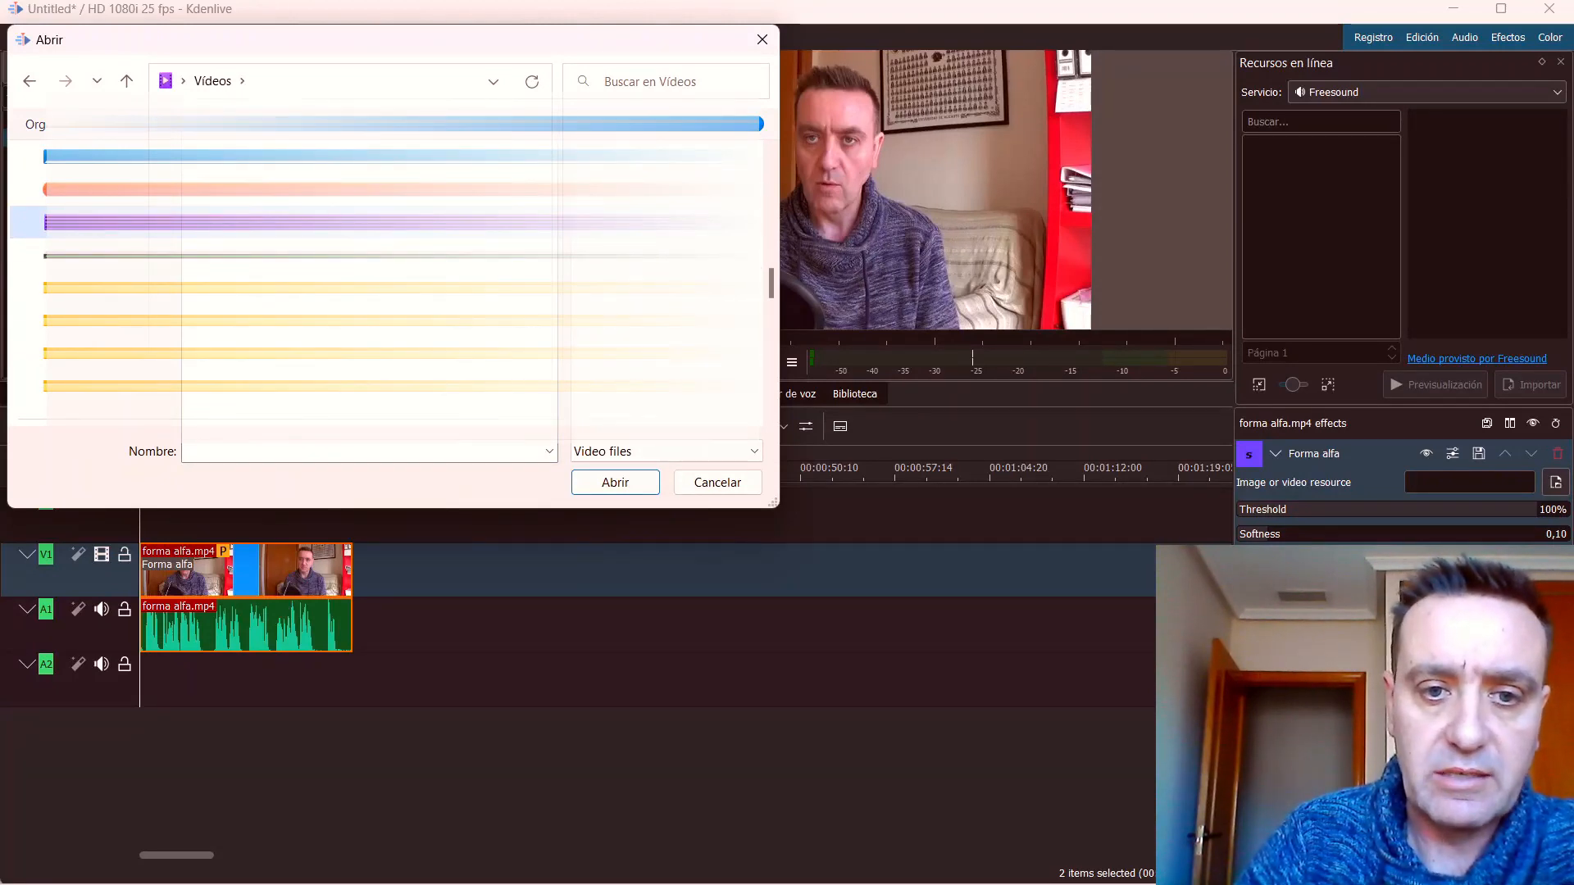
scroll(472, 283, down, 3)
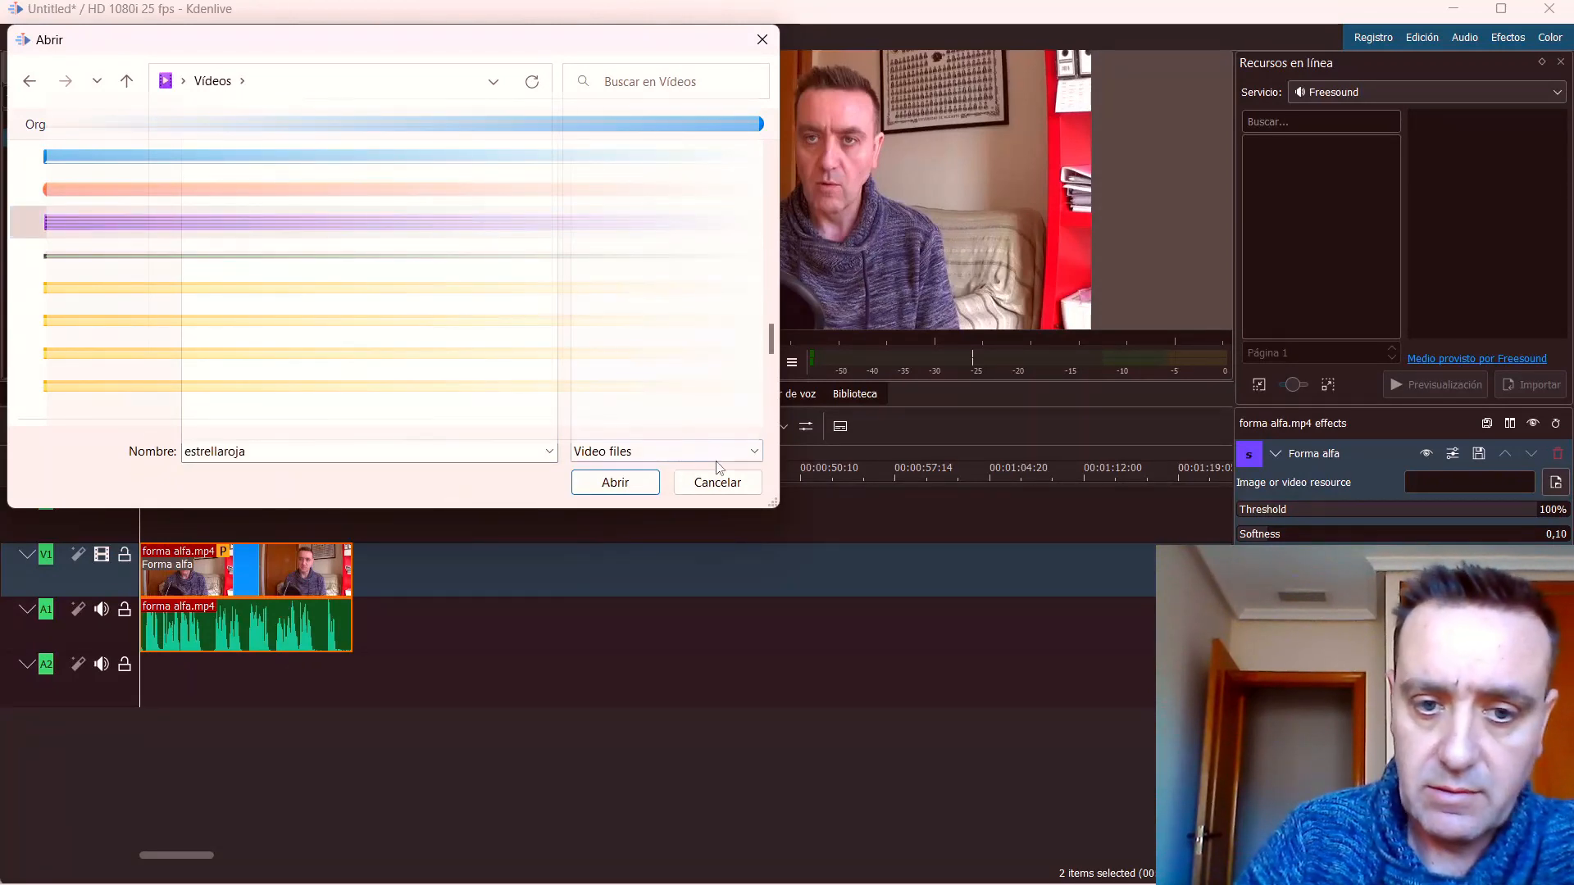
click(627, 486)
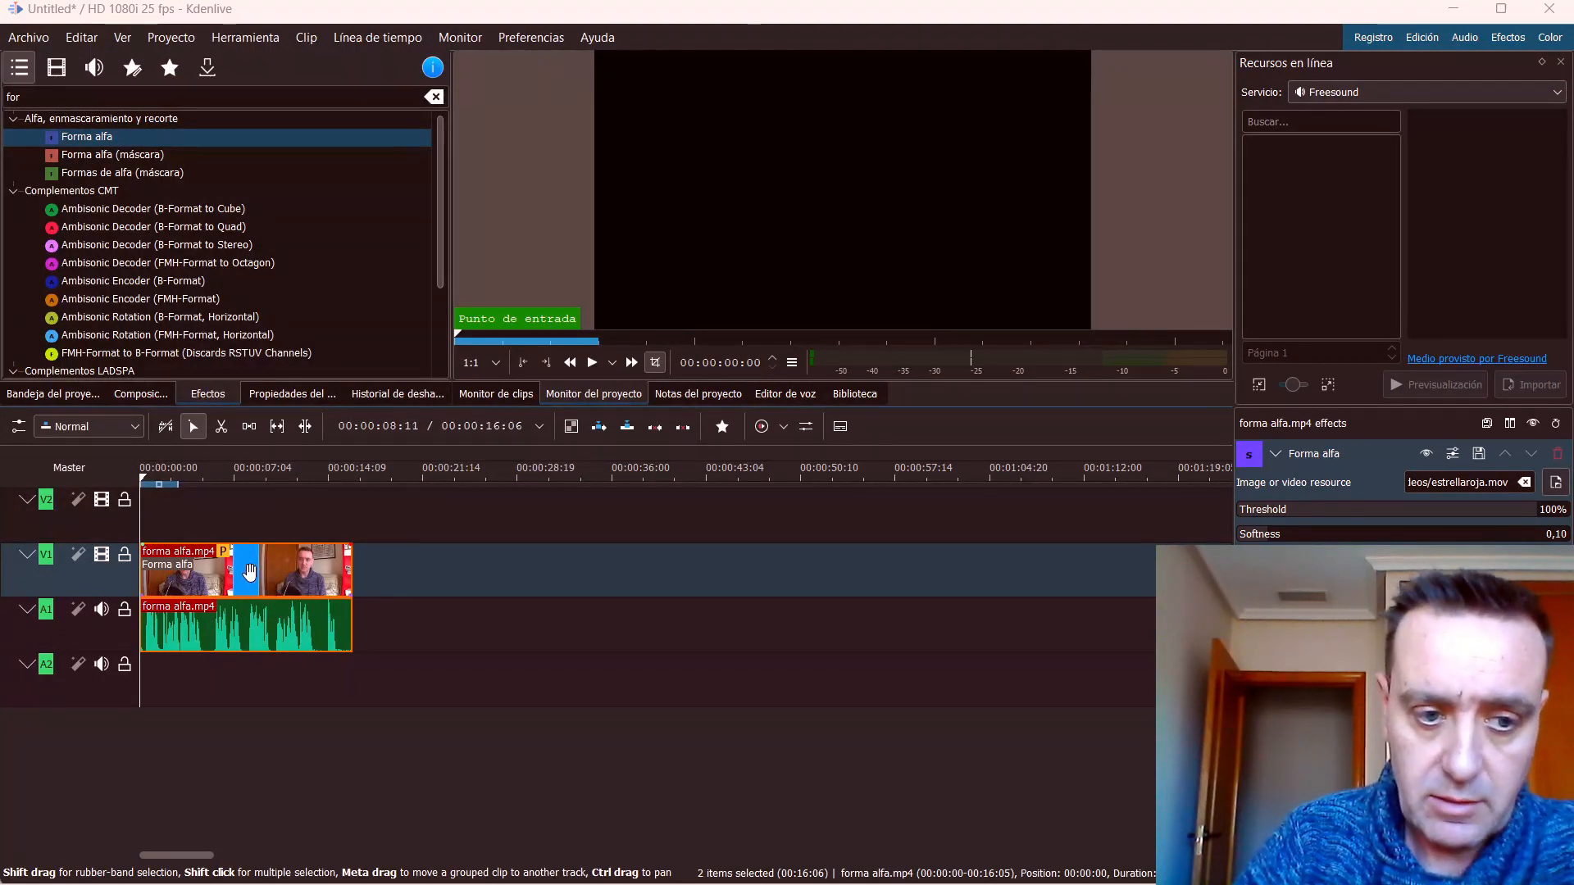
Move the forma alfa.mp4 clip up to track V2 and show the project bin.
drag(143, 484, 96, 461)
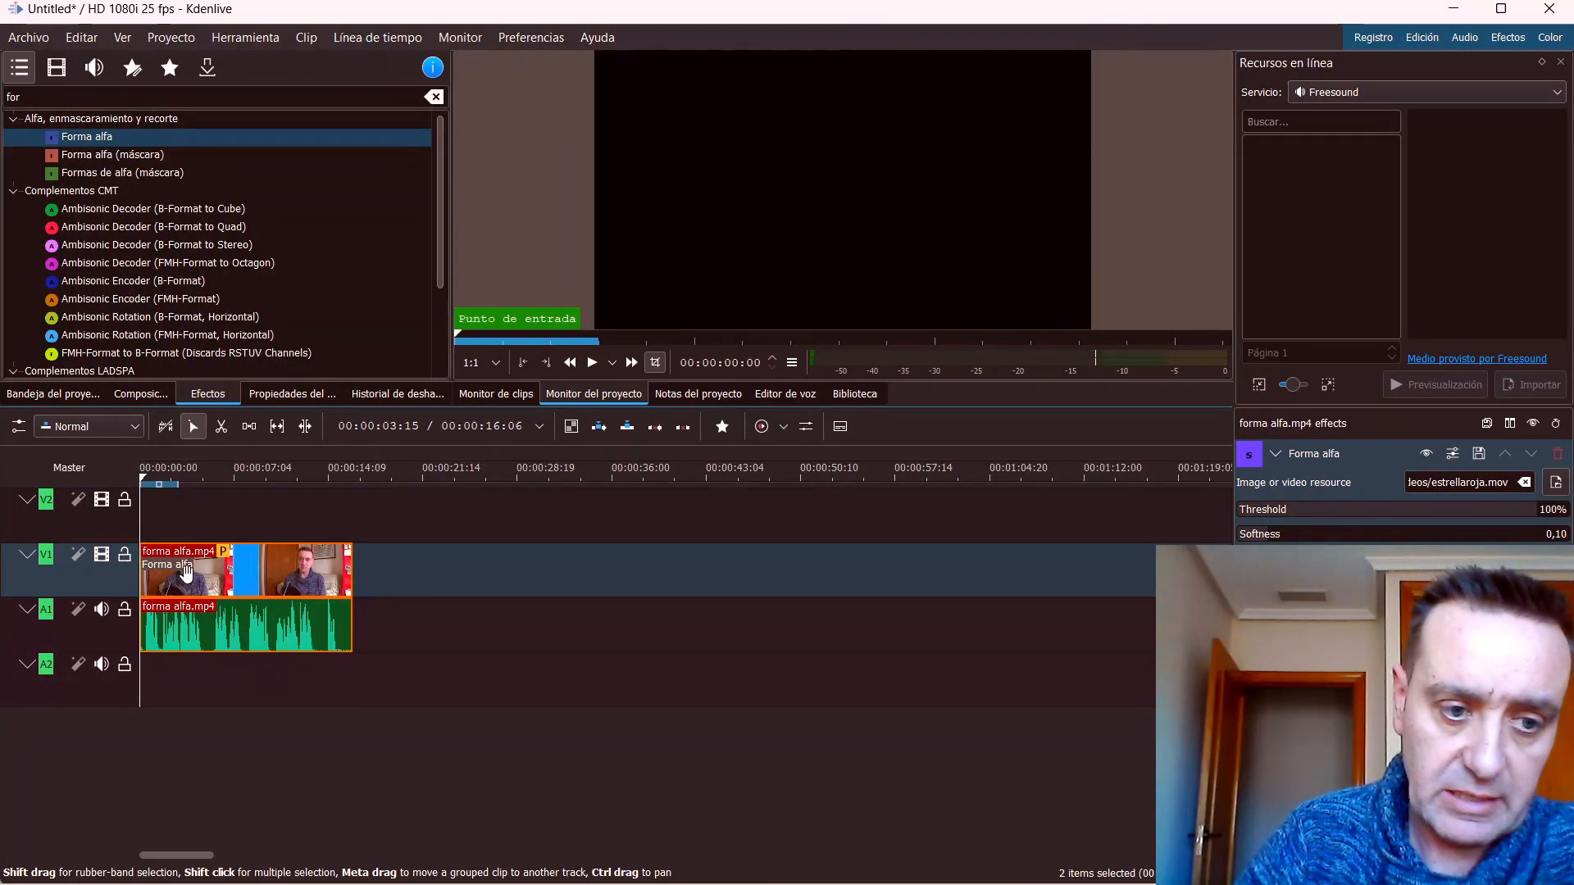
drag(190, 564, 190, 509)
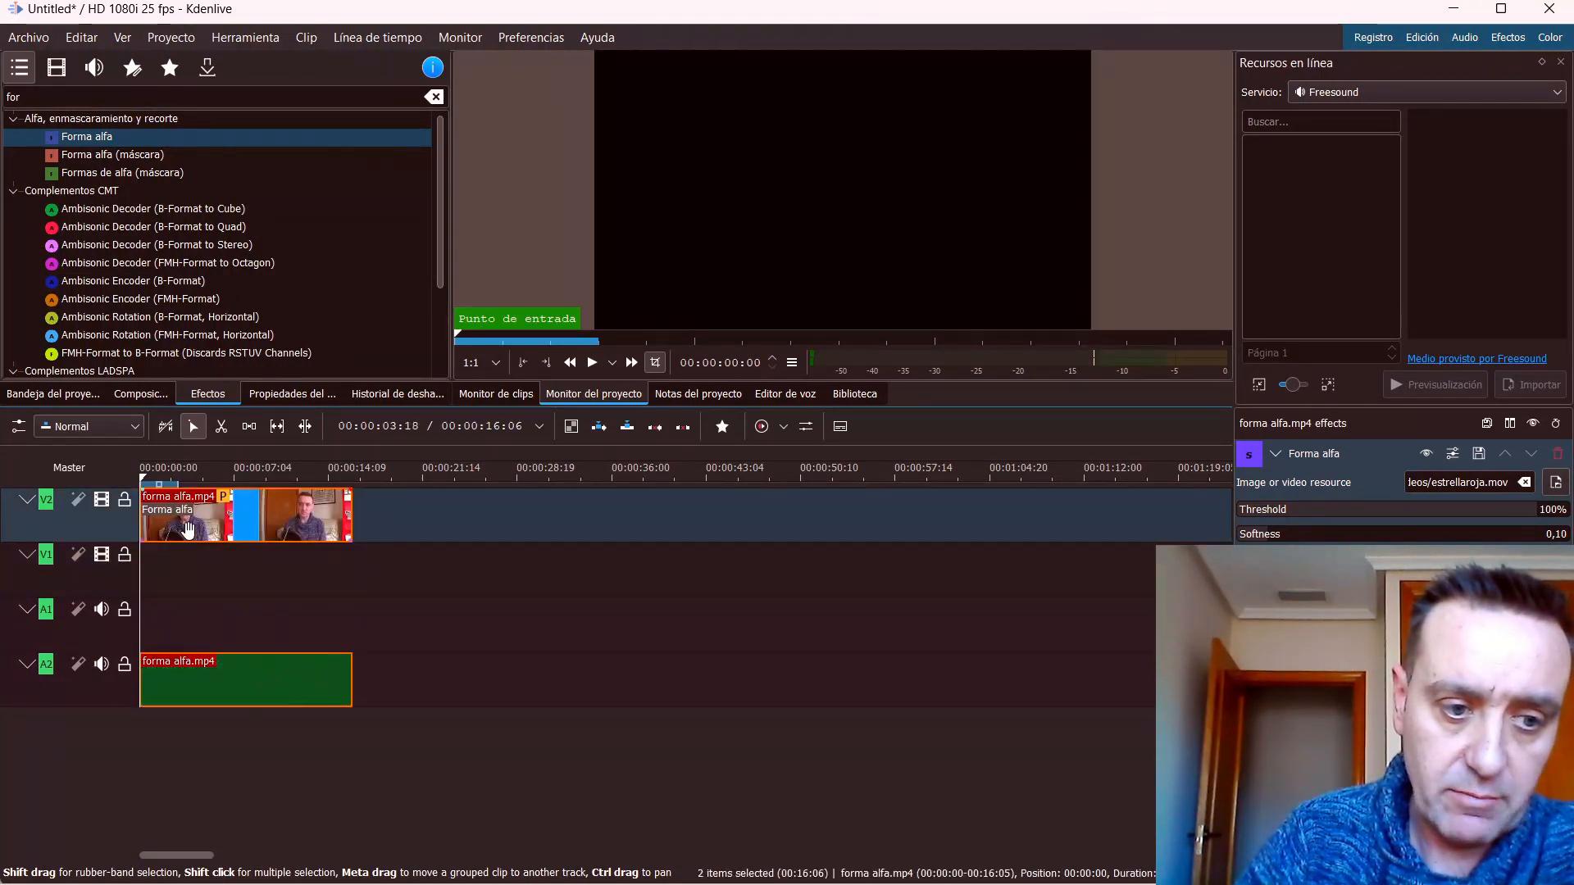
click(82, 396)
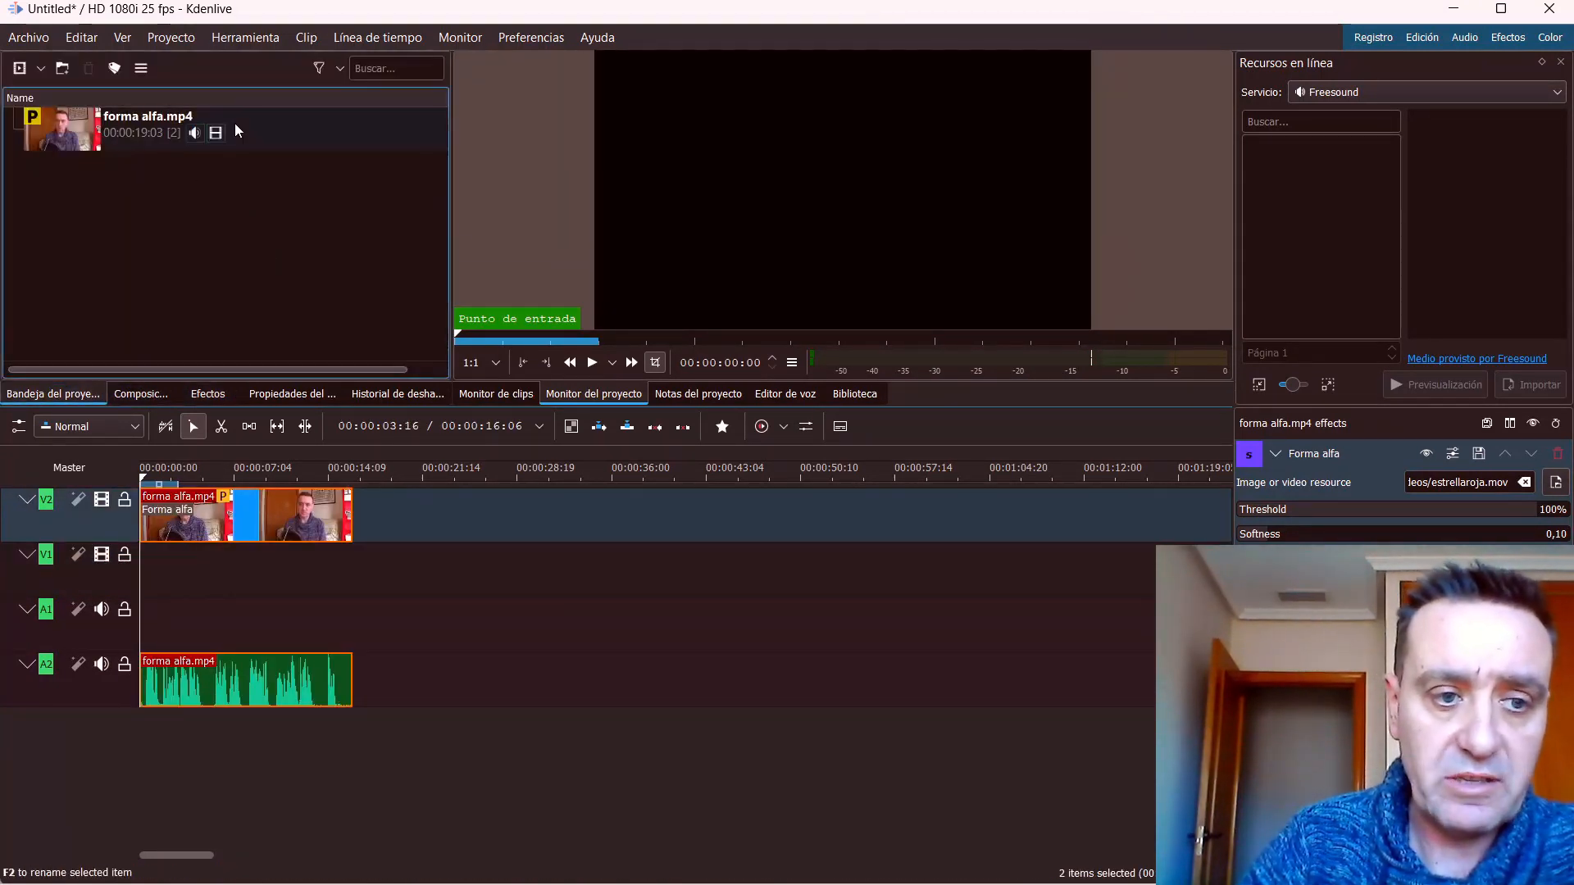
mouse_move(861, 882)
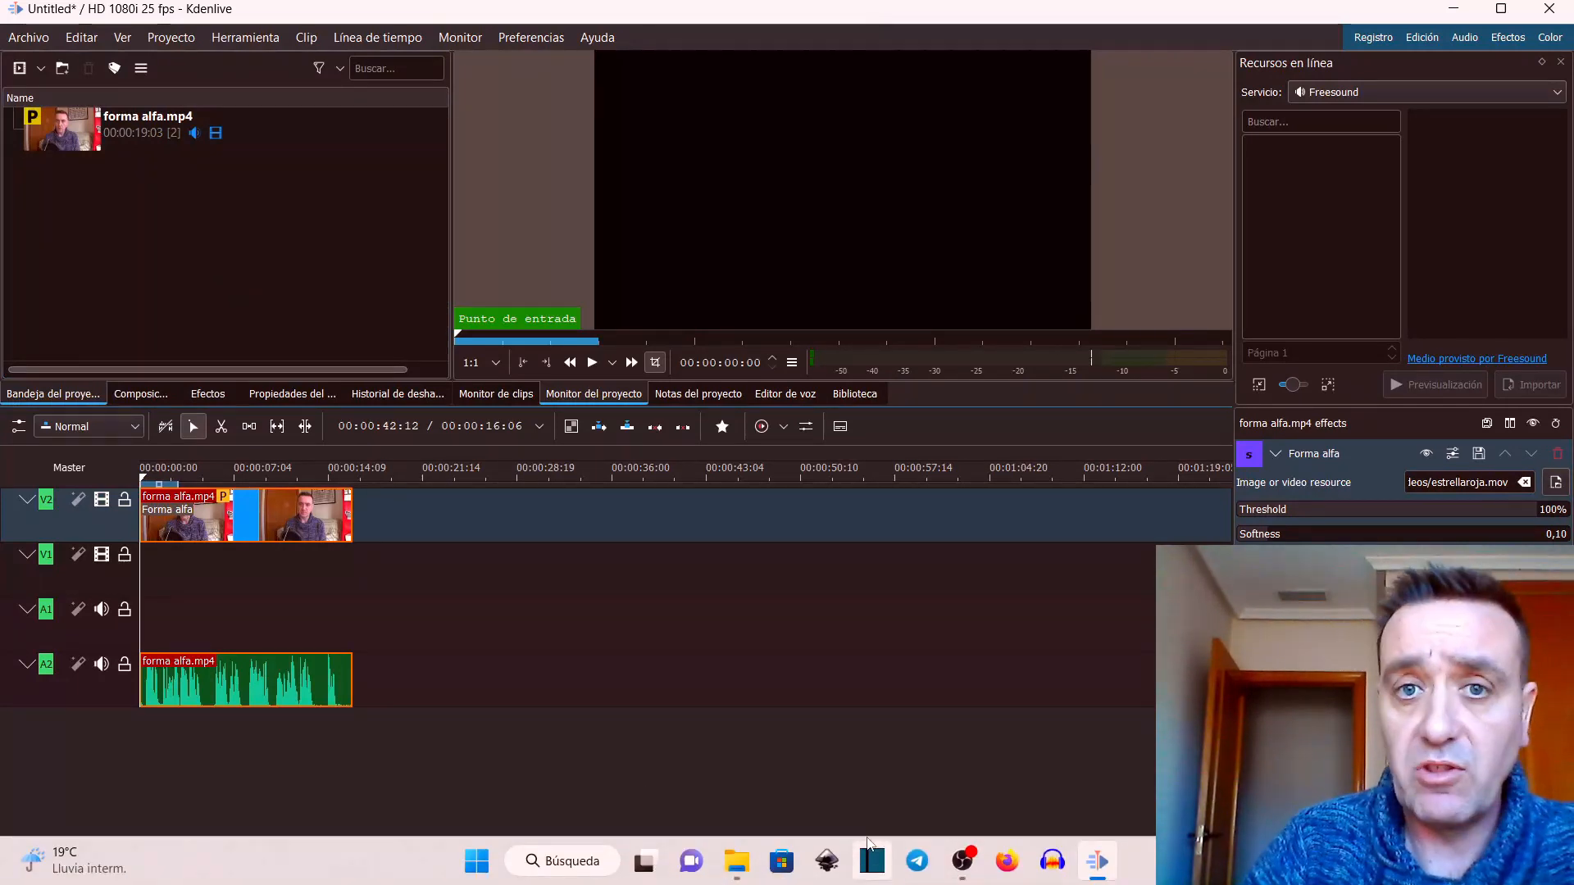
click(735, 871)
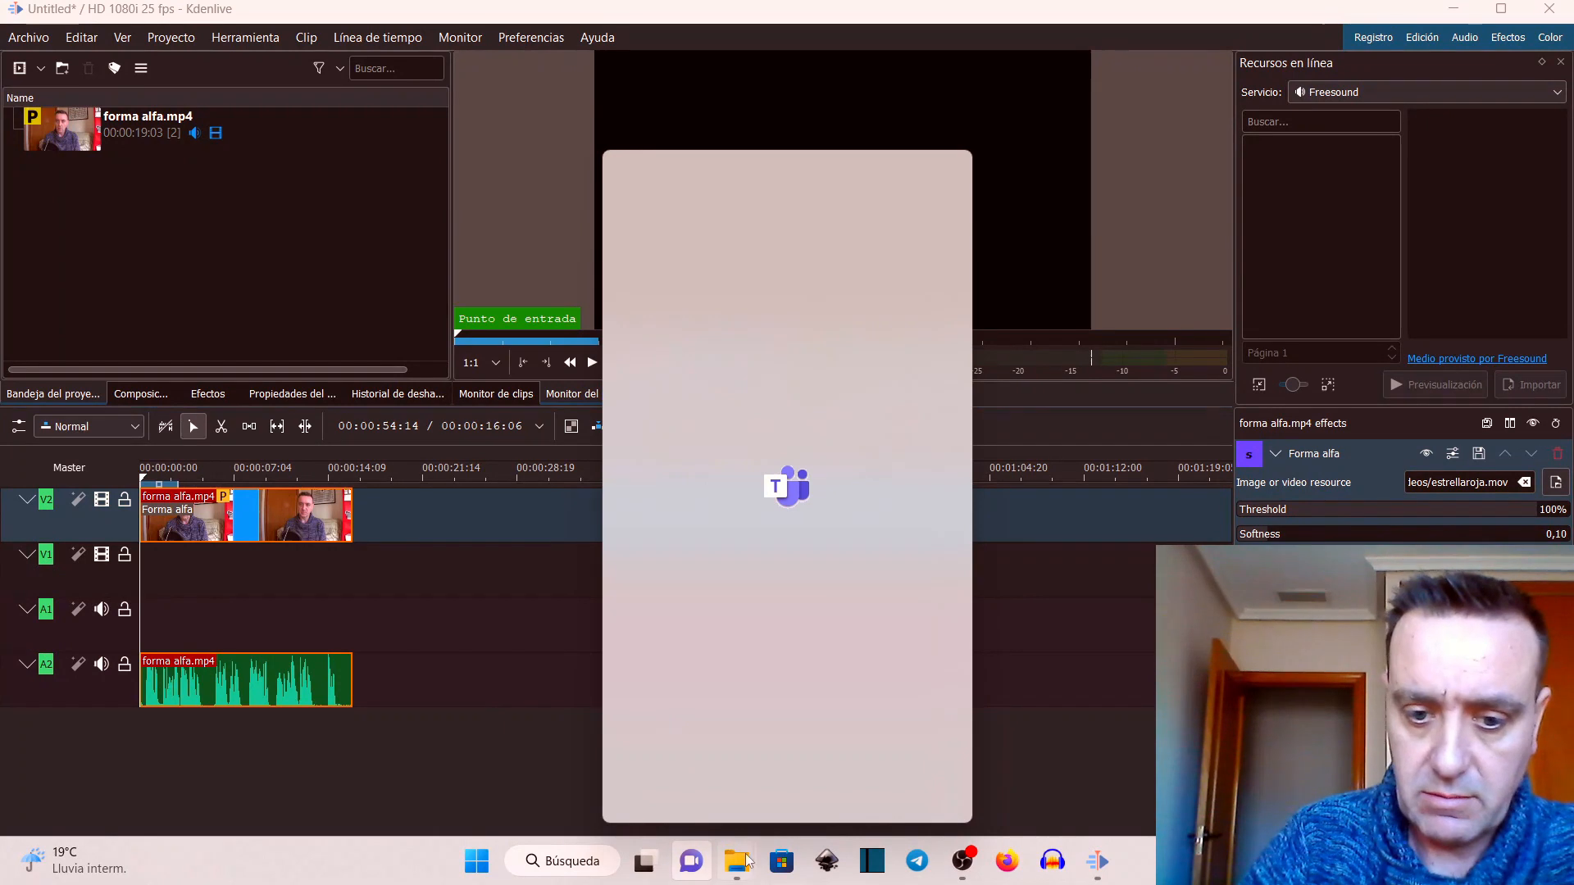
mouse_move(737, 876)
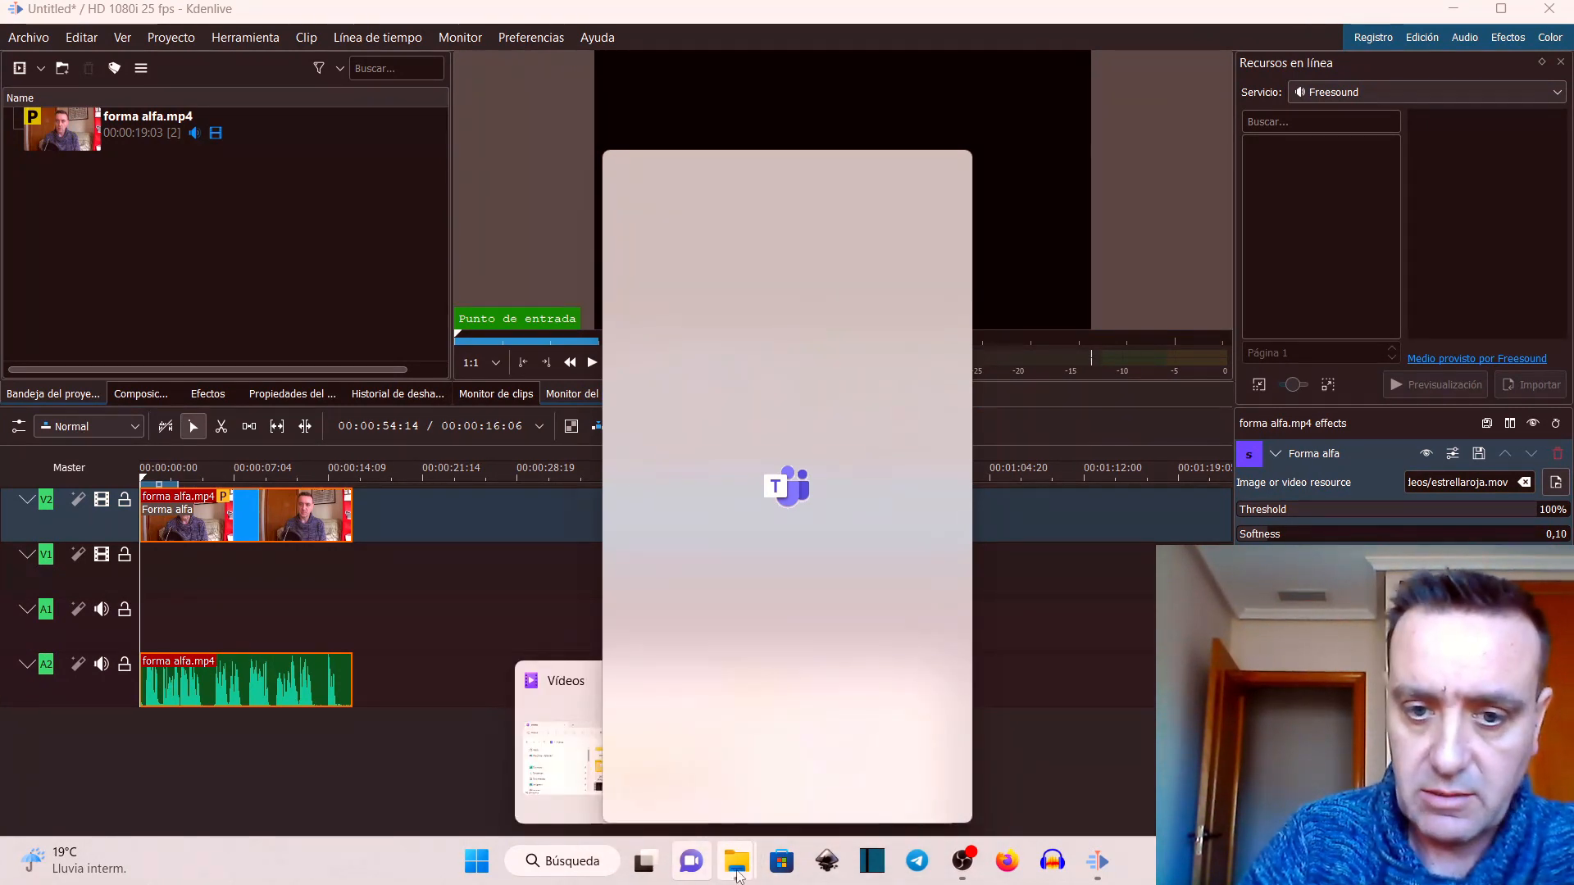
mouse_move(643, 703)
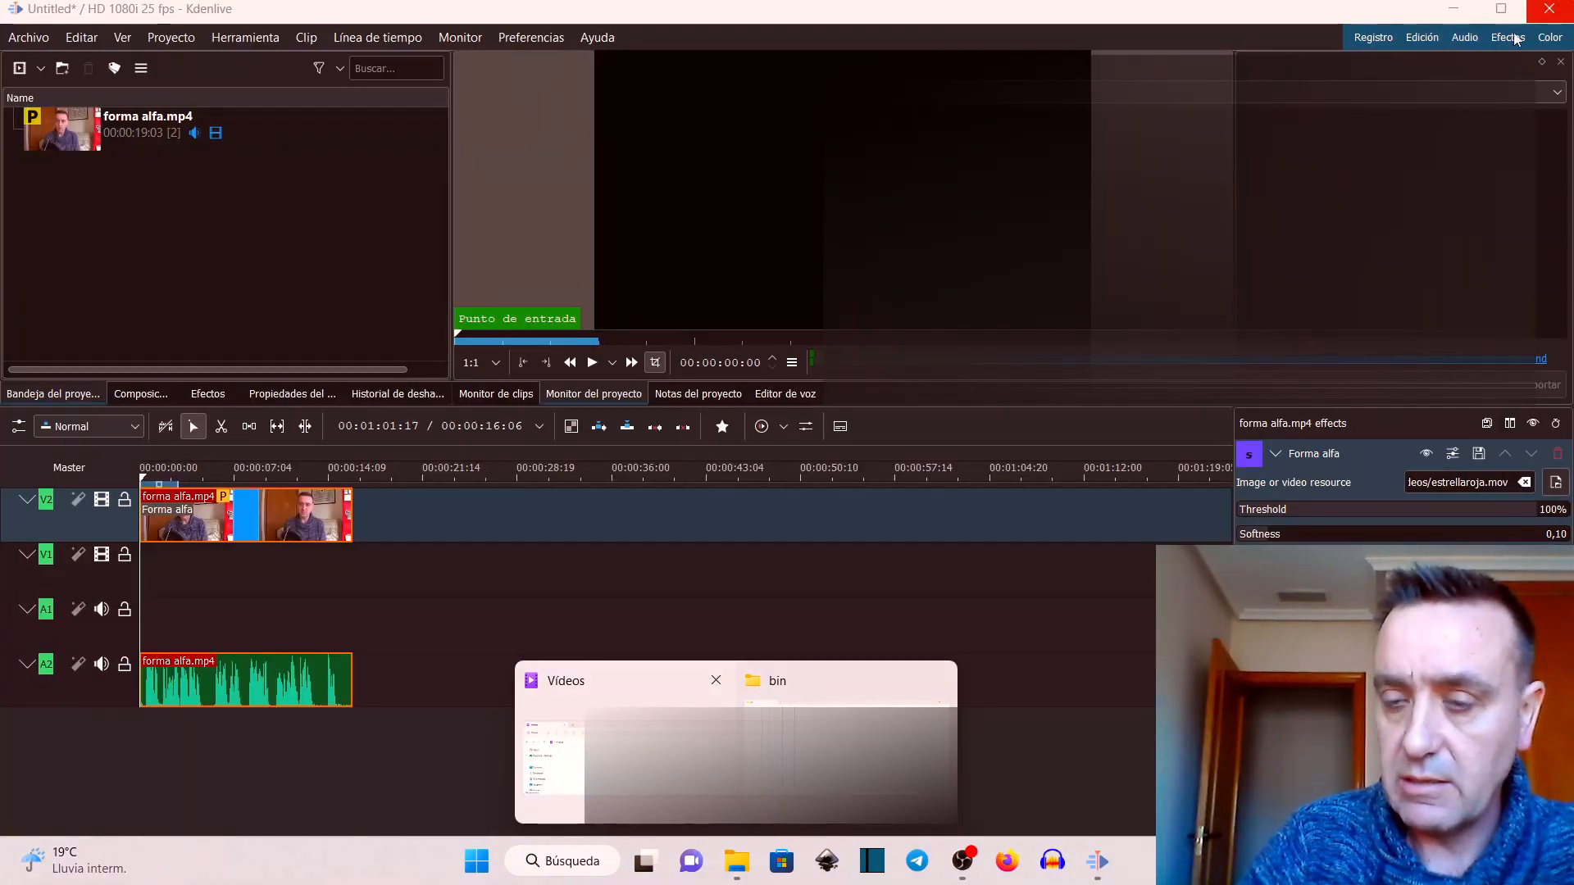
click(927, 698)
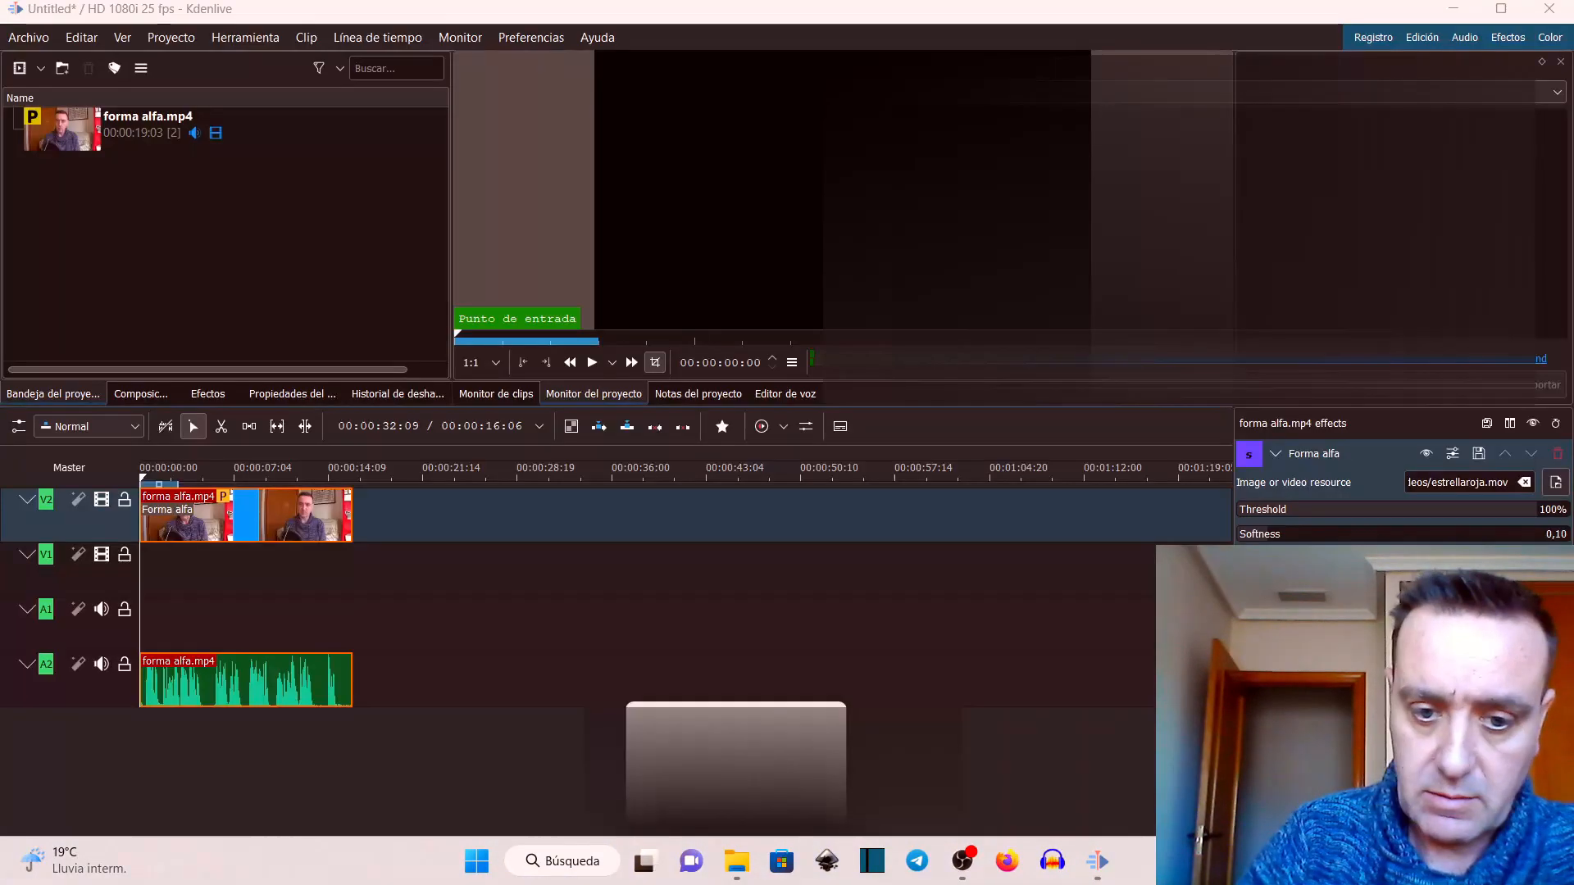
mouse_move(826, 717)
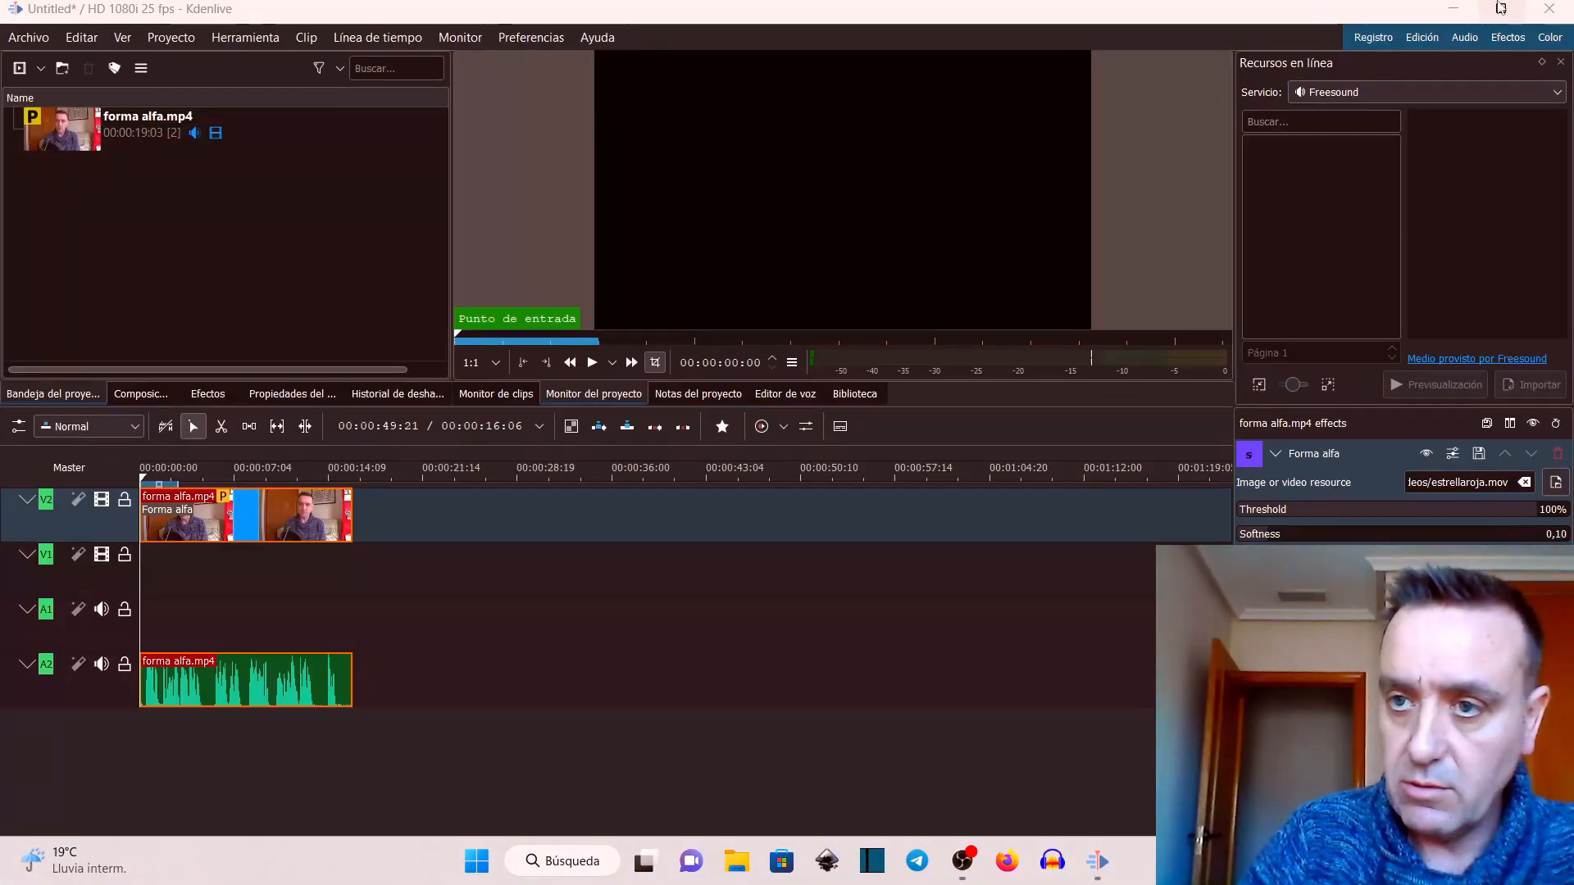
Import Estrella - 5191(1).mp4 from the desktop into the Kdenlive project bin and place it at the start of track V1.
click(1452, 11)
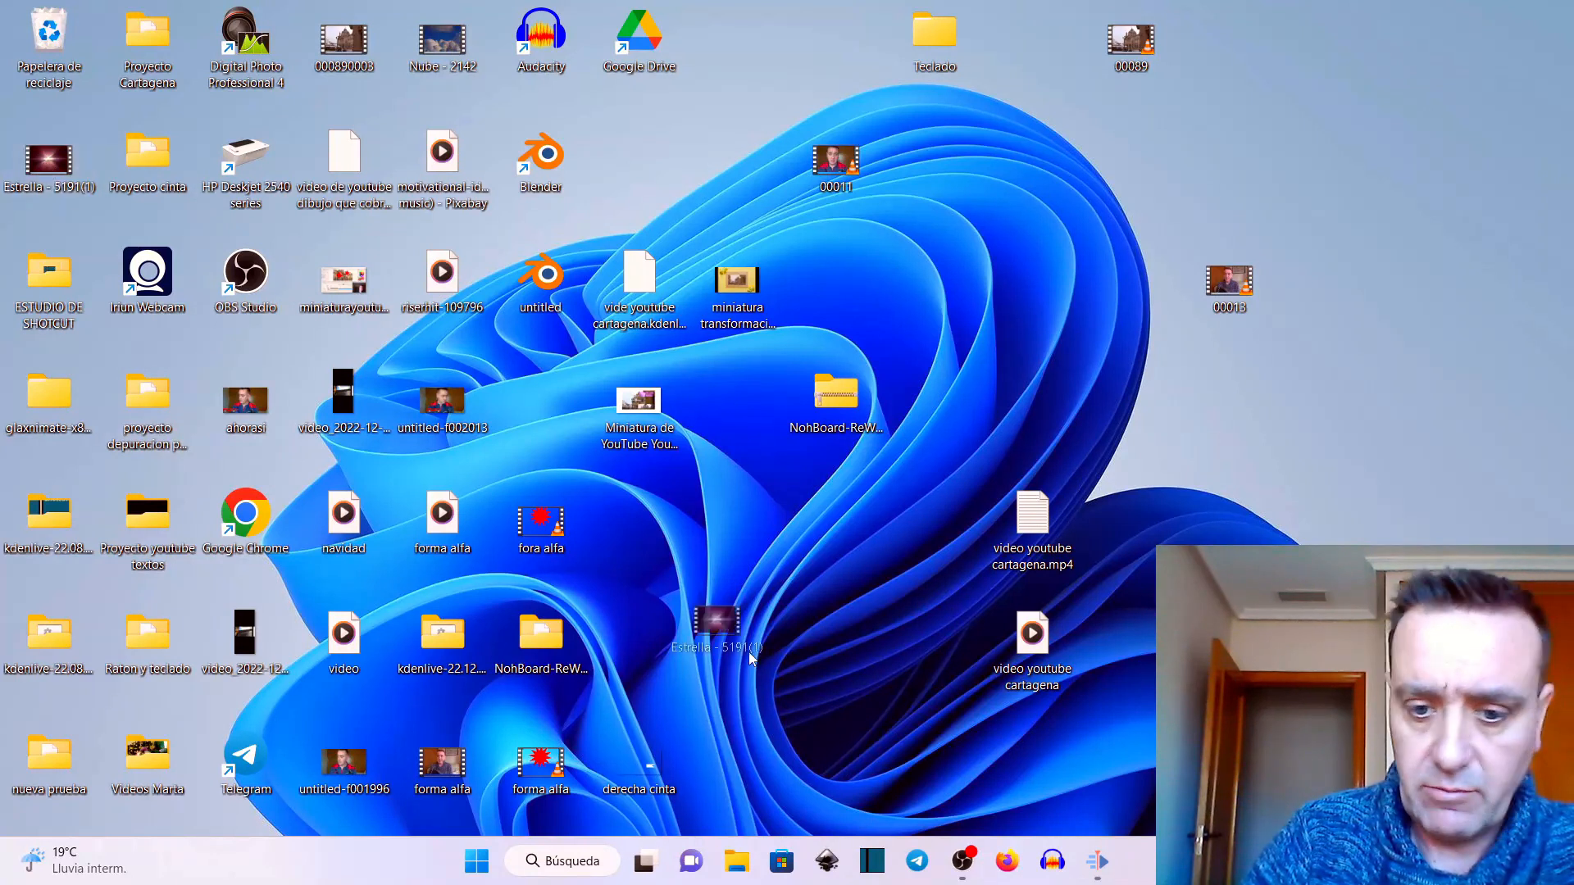
click(1108, 875)
drag(1113, 883, 38, 270)
drag(77, 181, 125, 613)
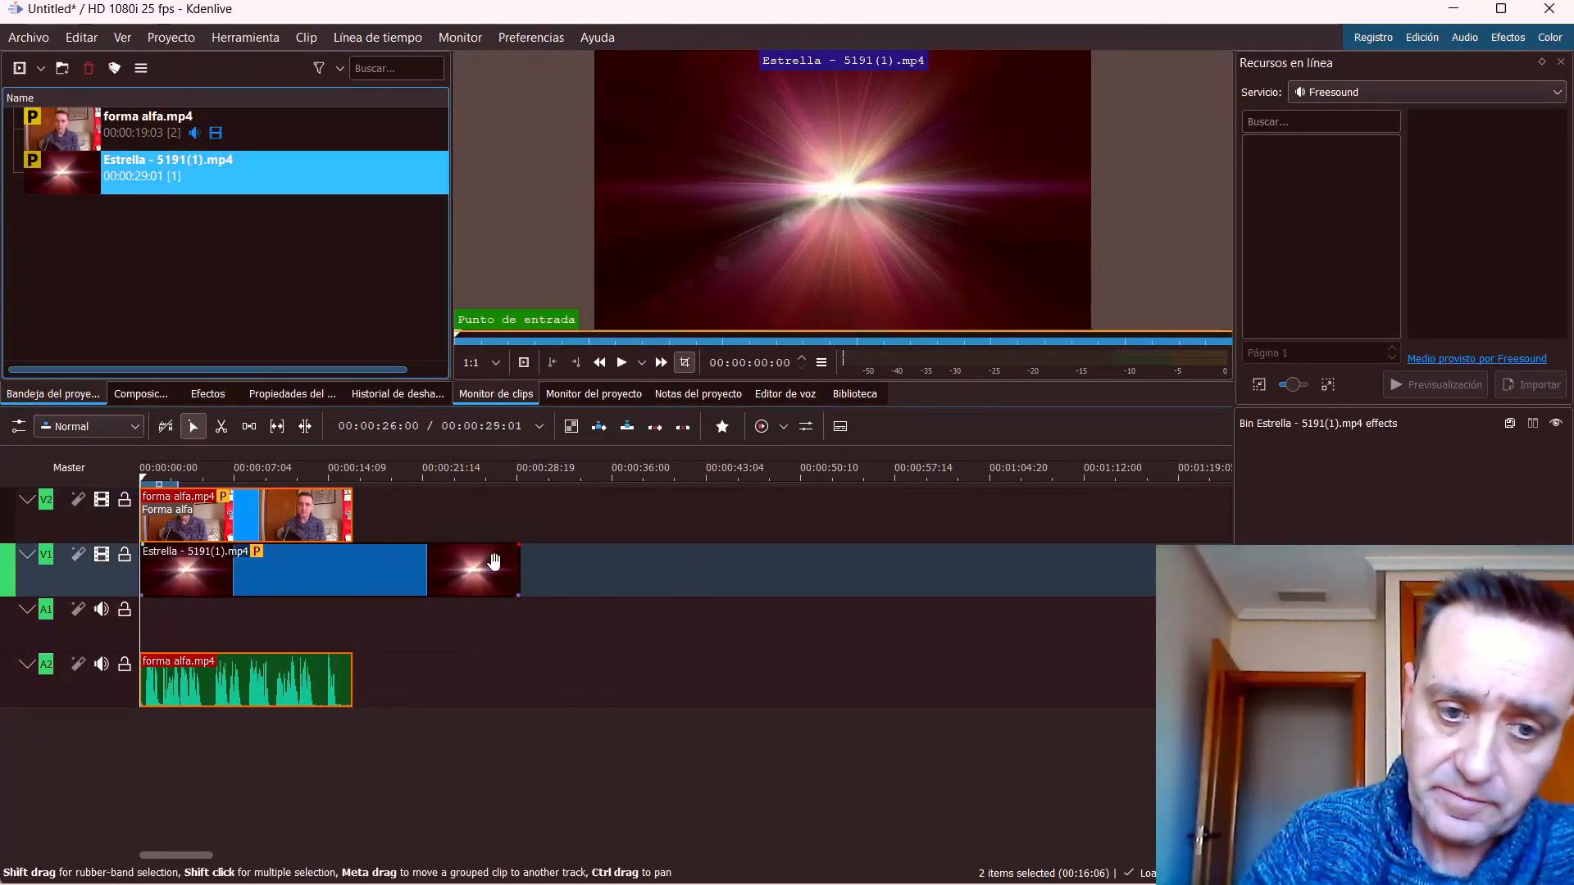
Trim the Estrella clip's end to match the clip on V2 and play the project from the start.
drag(519, 568, 361, 575)
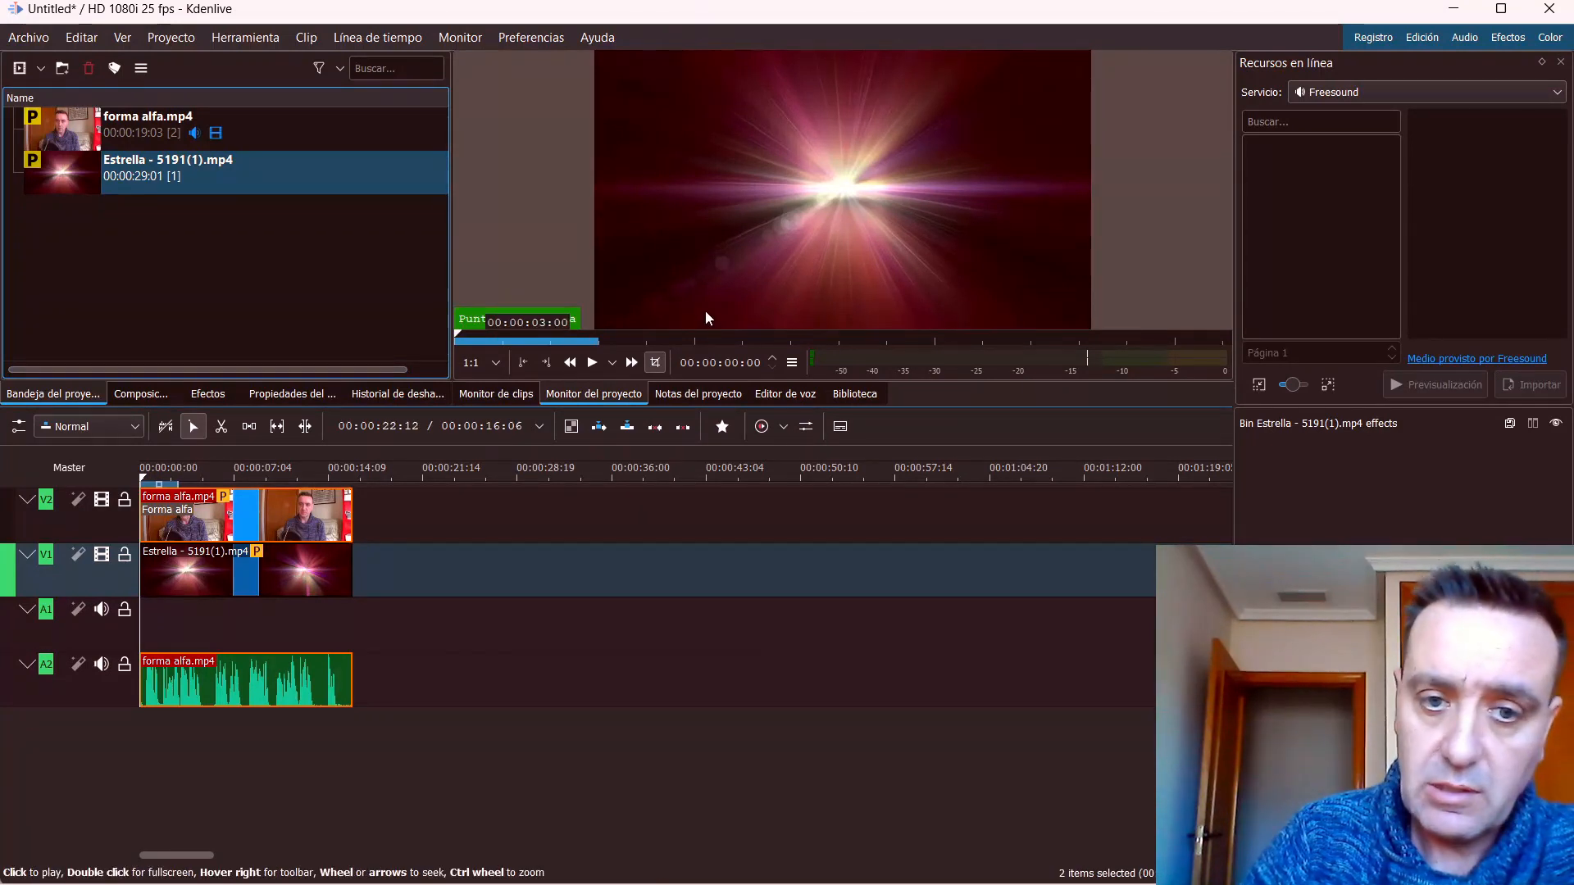
click(591, 362)
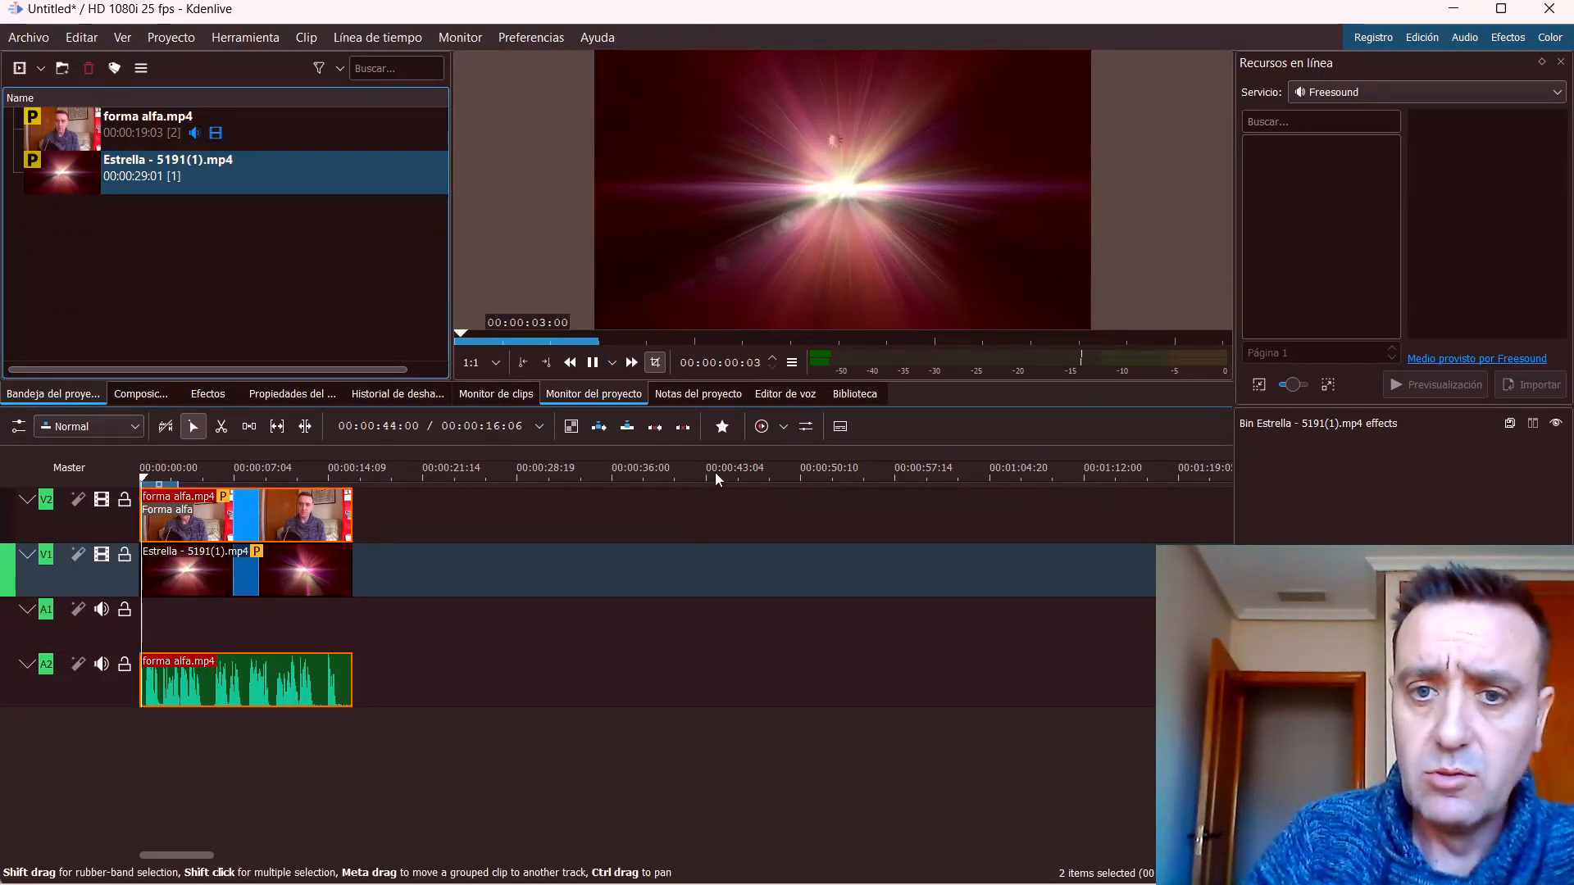